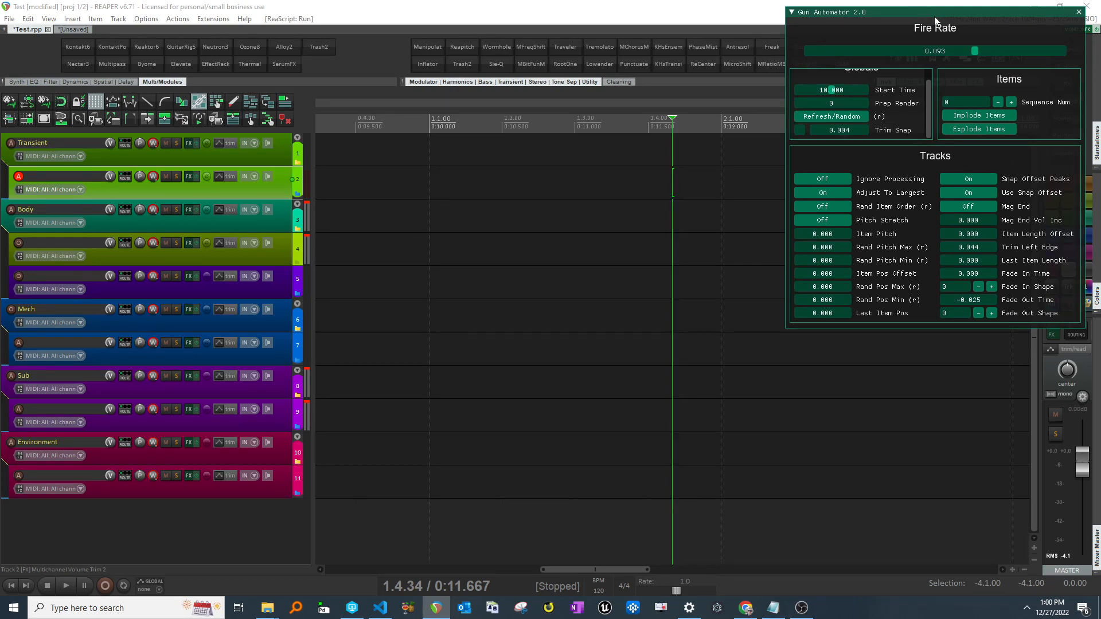
drag(935, 14, 926, 25)
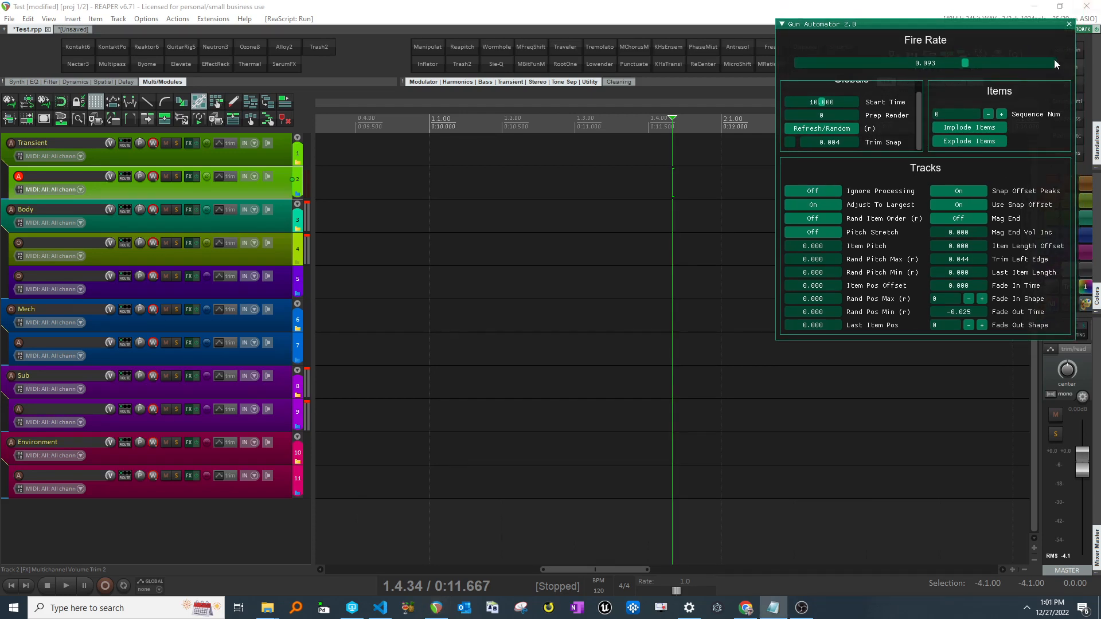
drag(957, 26, 940, 23)
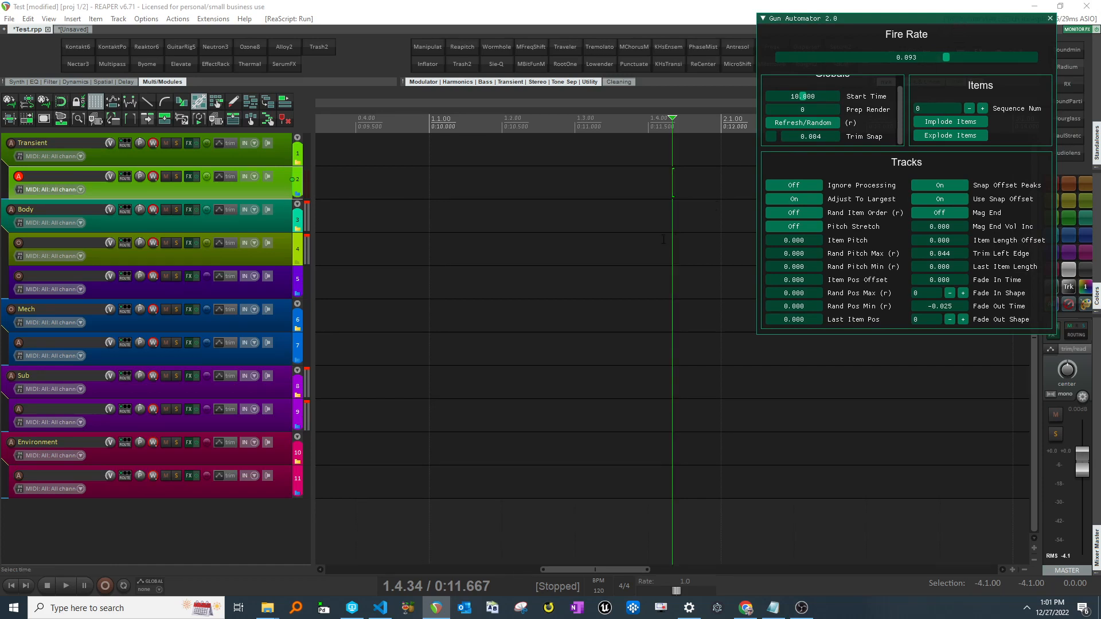
drag(954, 23, 813, 119)
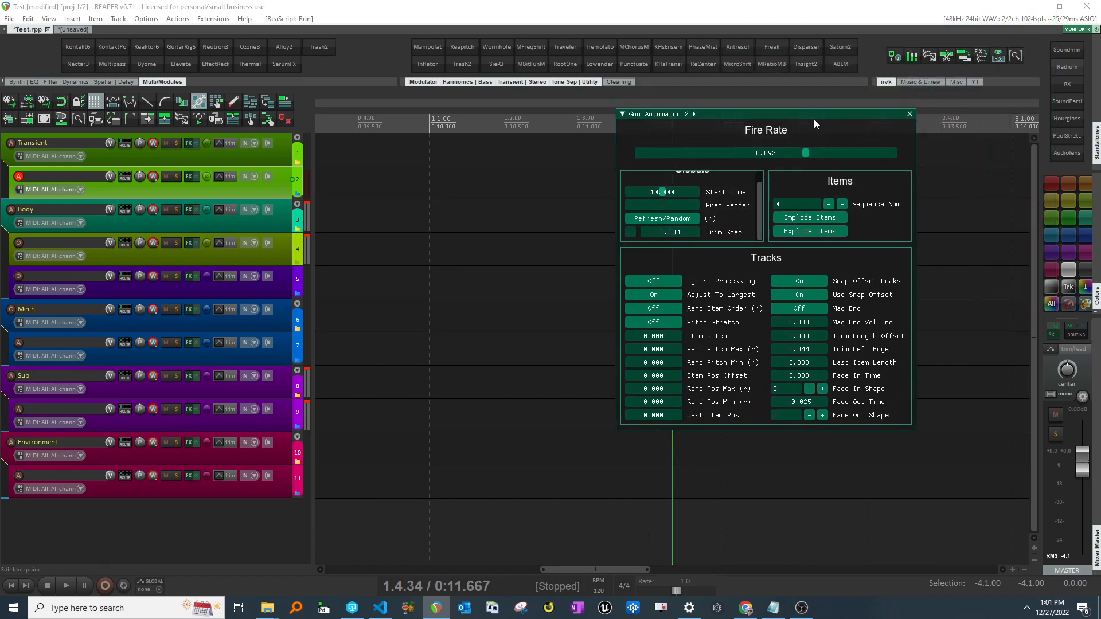
scroll(700, 207, up, 1)
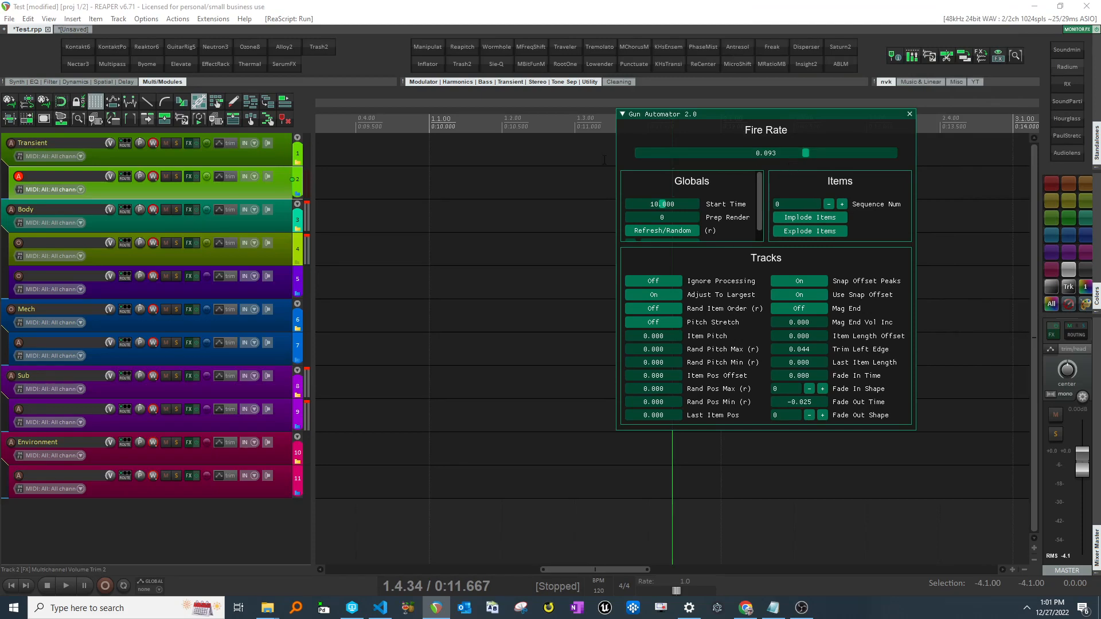
- Copy the gunshot items from the unsaved project tab and paste them onto the Body sub-track in Test.rpp
click(72, 29)
drag(398, 248, 659, 266)
scroll(527, 266, down, 5)
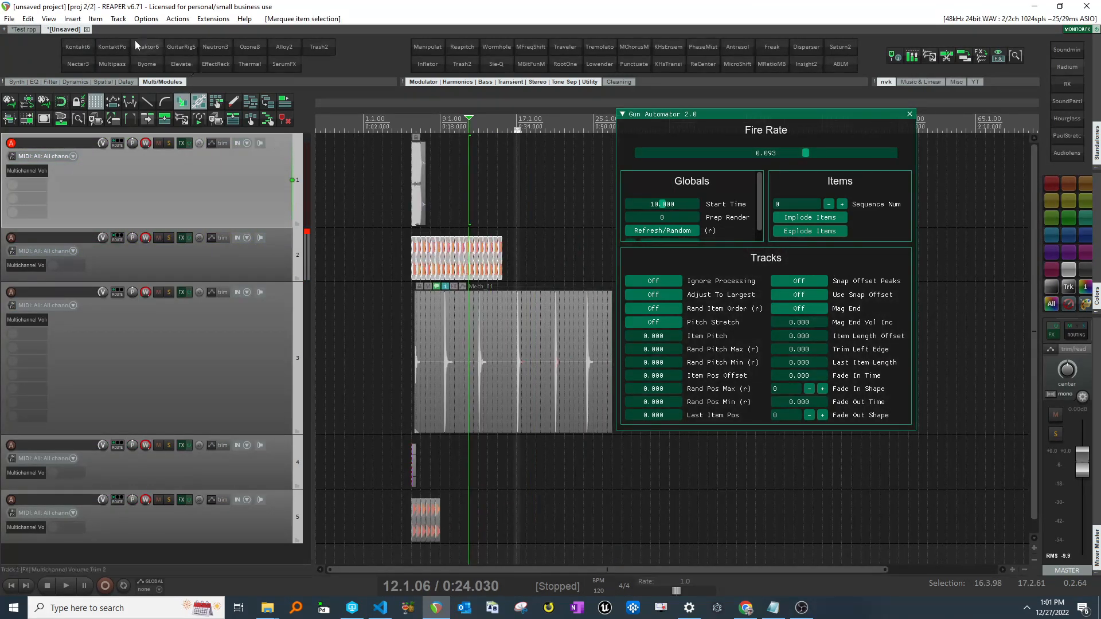
click(24, 28)
click(363, 248)
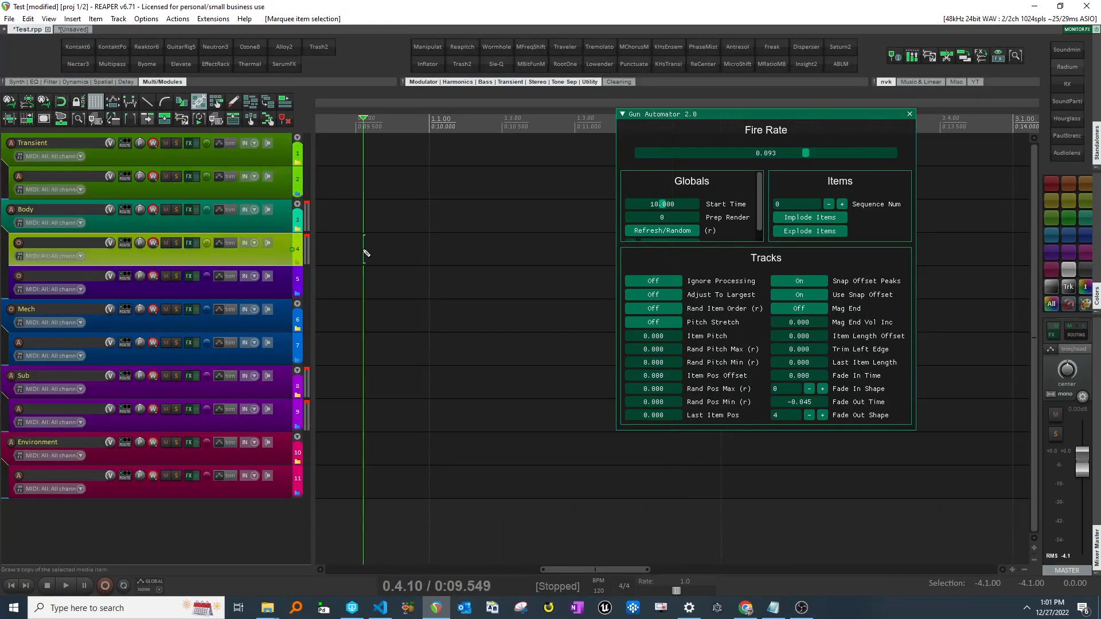
key(ctrl+v)
- Enlarge the height of the Body sub-track holding the pasted gunshot items
click(267, 273)
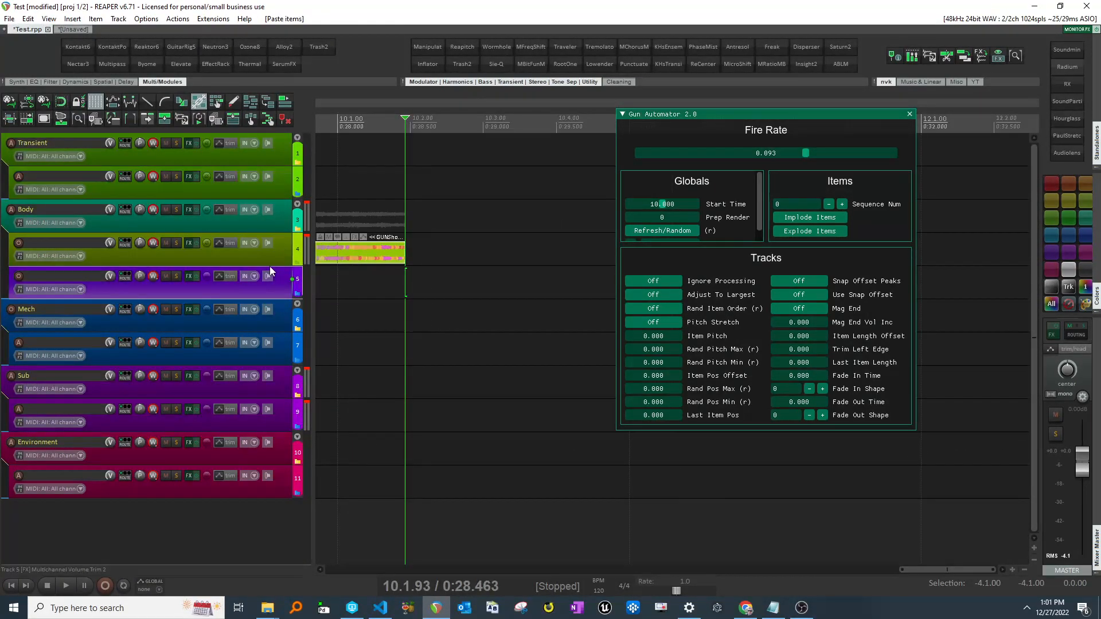
drag(270, 266, 270, 325)
click(272, 298)
scroll(448, 201, down, 2)
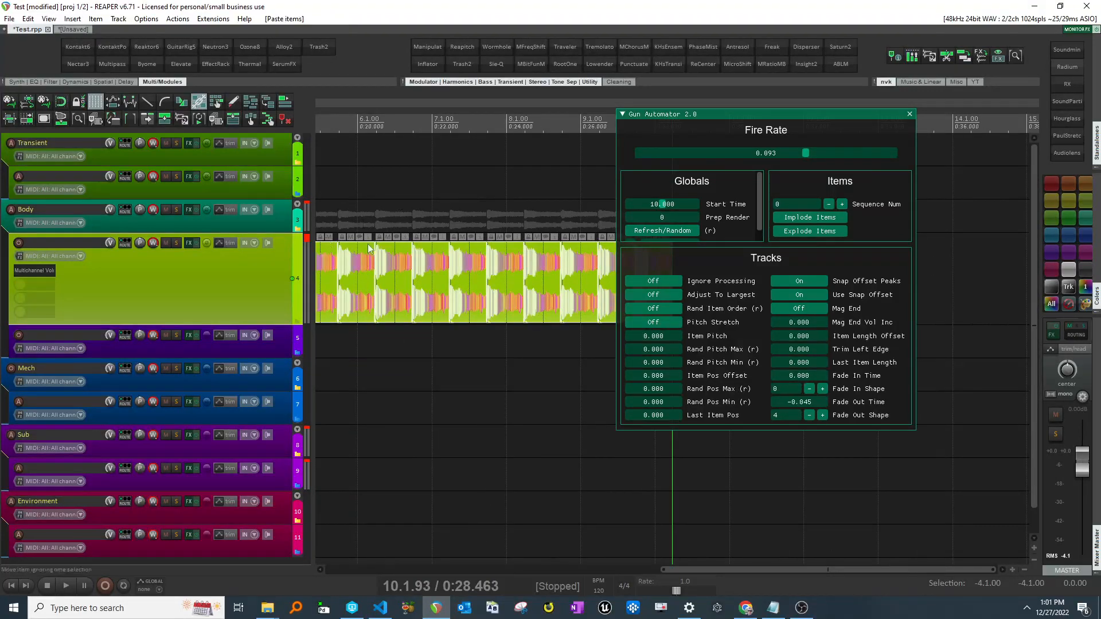
- Set the Gun Automator Fire Rate to 0.1 for the pasted gunshot track
double_click(803, 150)
text(0.1)
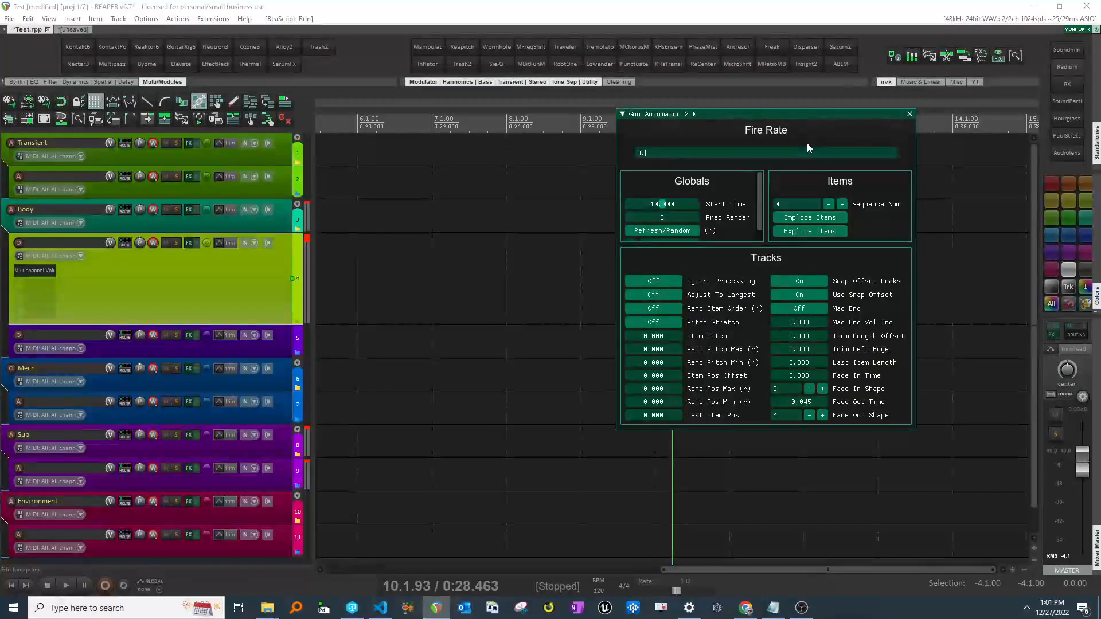
key(Return)
click(292, 179)
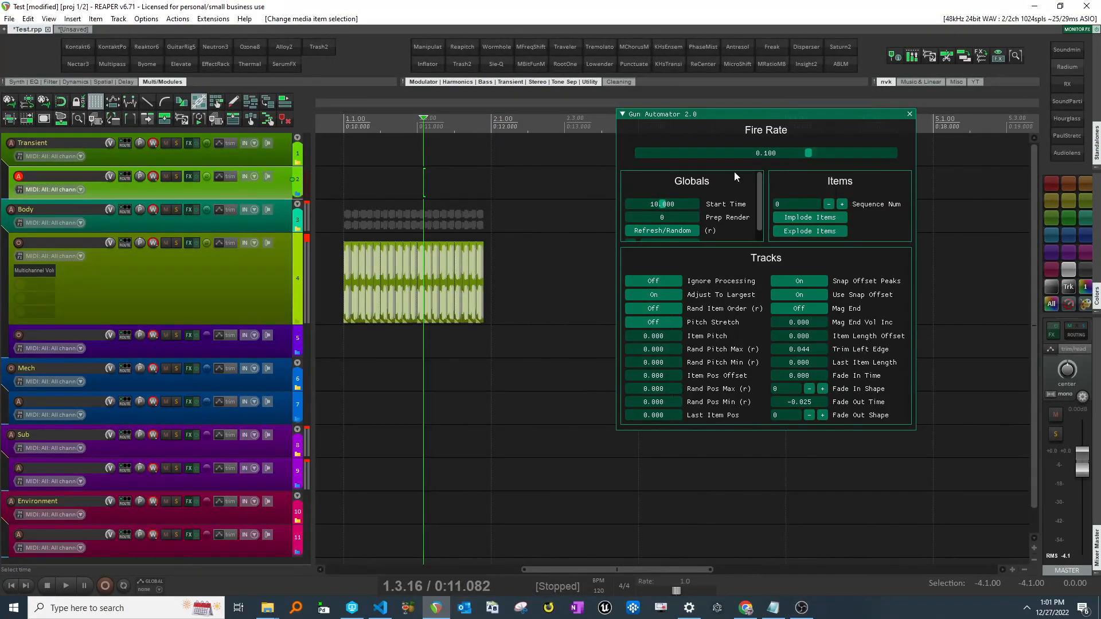
click(271, 275)
mouse_move(811, 154)
mouse_down()
mouse_move(867, 148)
mouse_move(815, 152)
mouse_up()
double_click(815, 153)
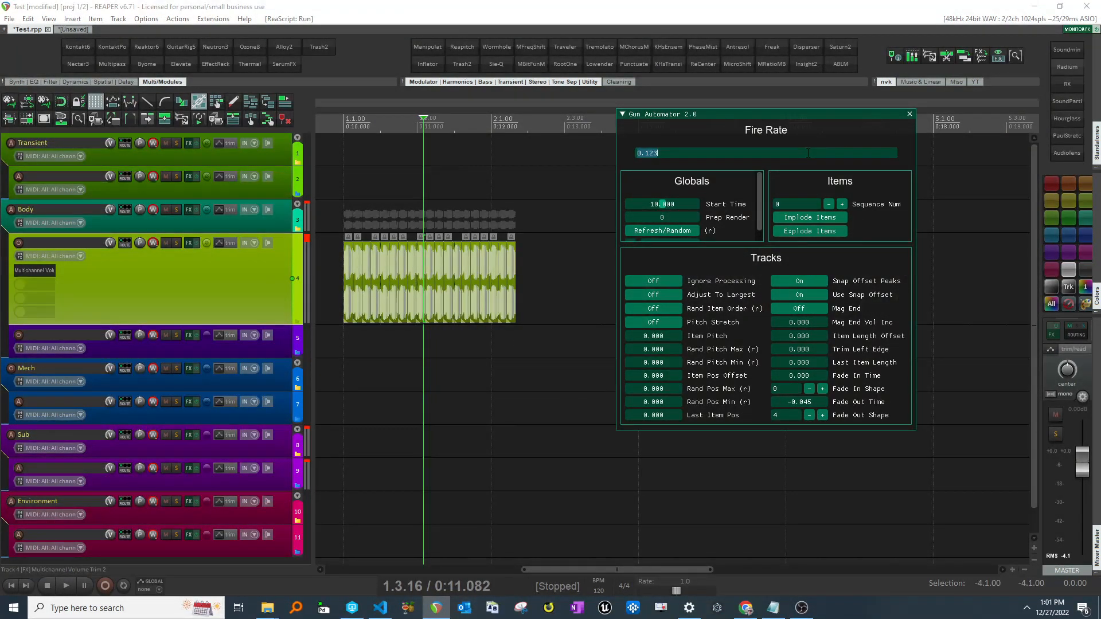
text(0.1)
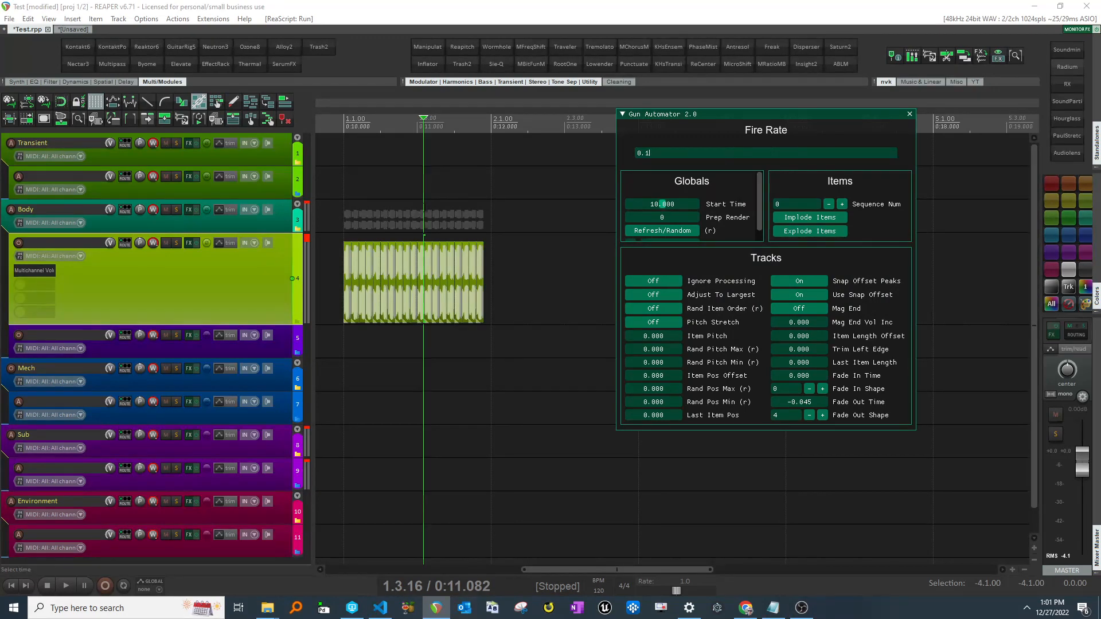
- Select the Body folder track and set the Start Time to 10
scroll(429, 235, up, 2)
scroll(487, 233, right, 1)
click(465, 222)
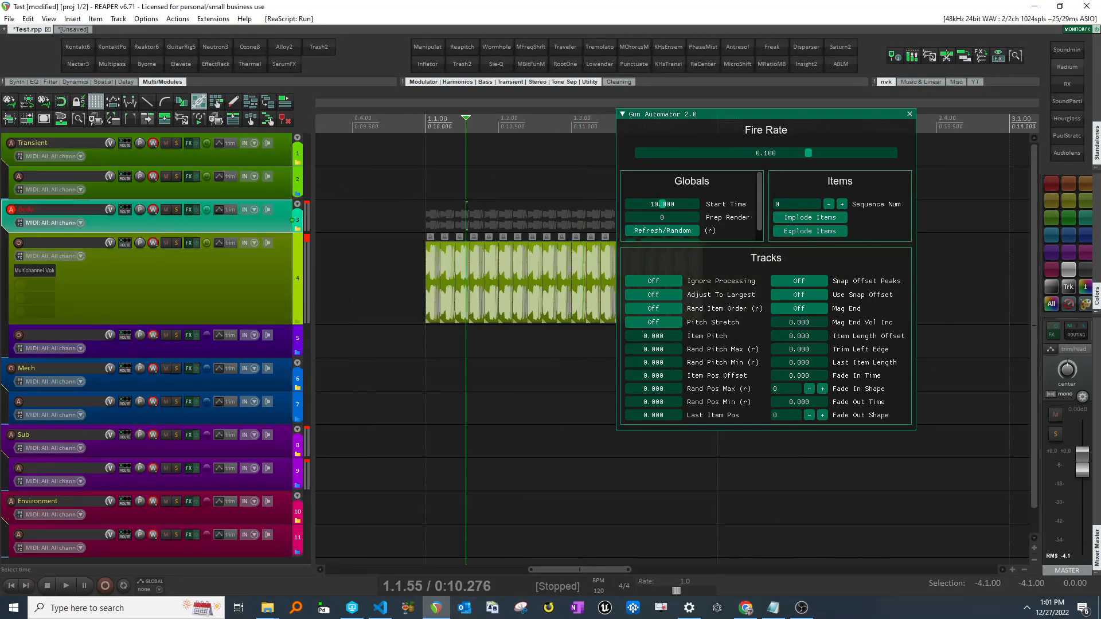
scroll(476, 222, up, 2)
scroll(550, 221, right, 1)
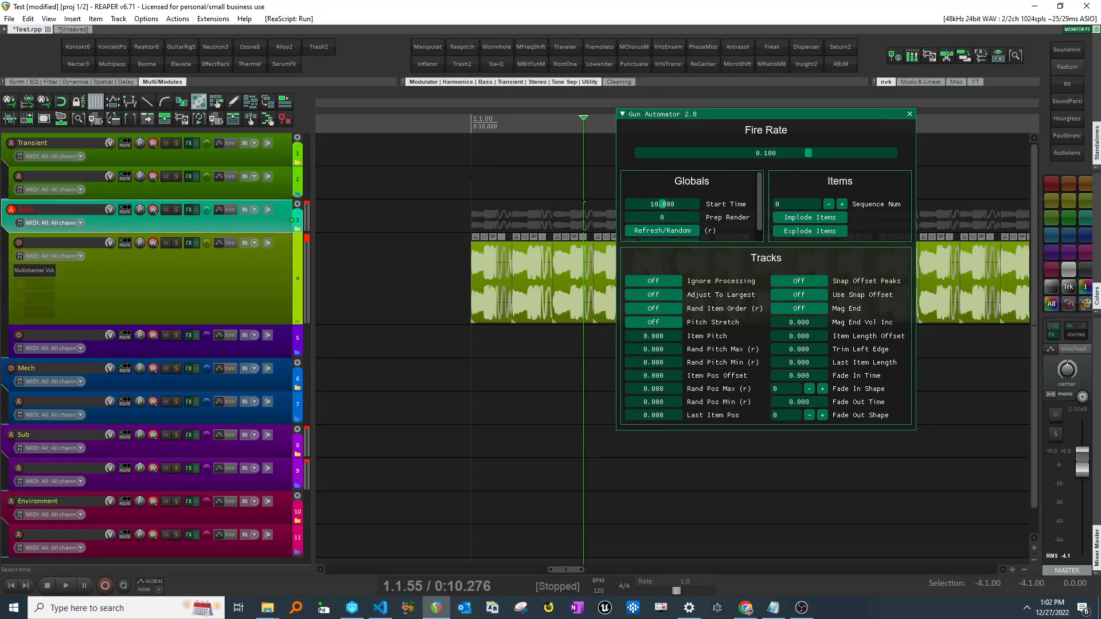
click(676, 205)
drag(676, 204, 661, 204)
ctrl+click(660, 204)
text(10)
key(Return)
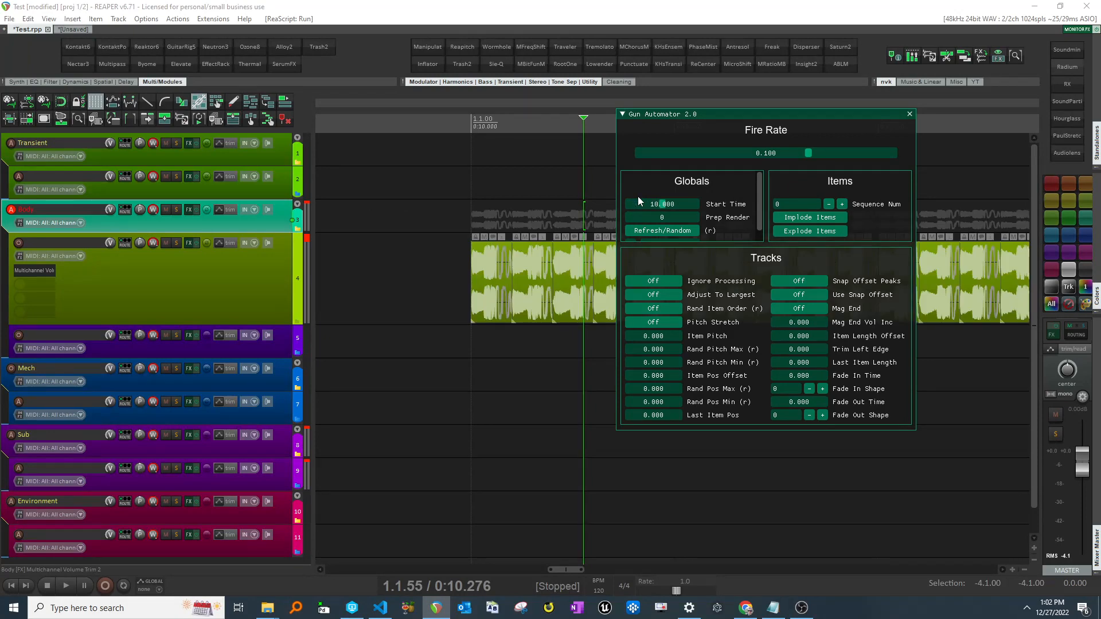
drag(788, 112, 954, 33)
scroll(853, 401, right, 1)
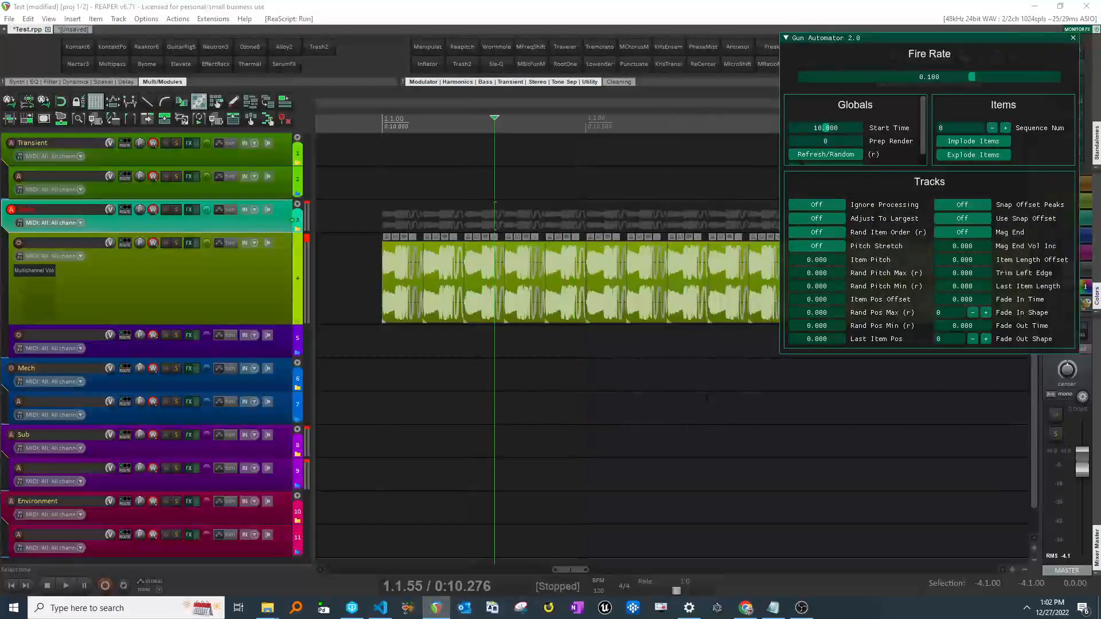
scroll(853, 402, down, 3)
scroll(853, 402, right, 3)
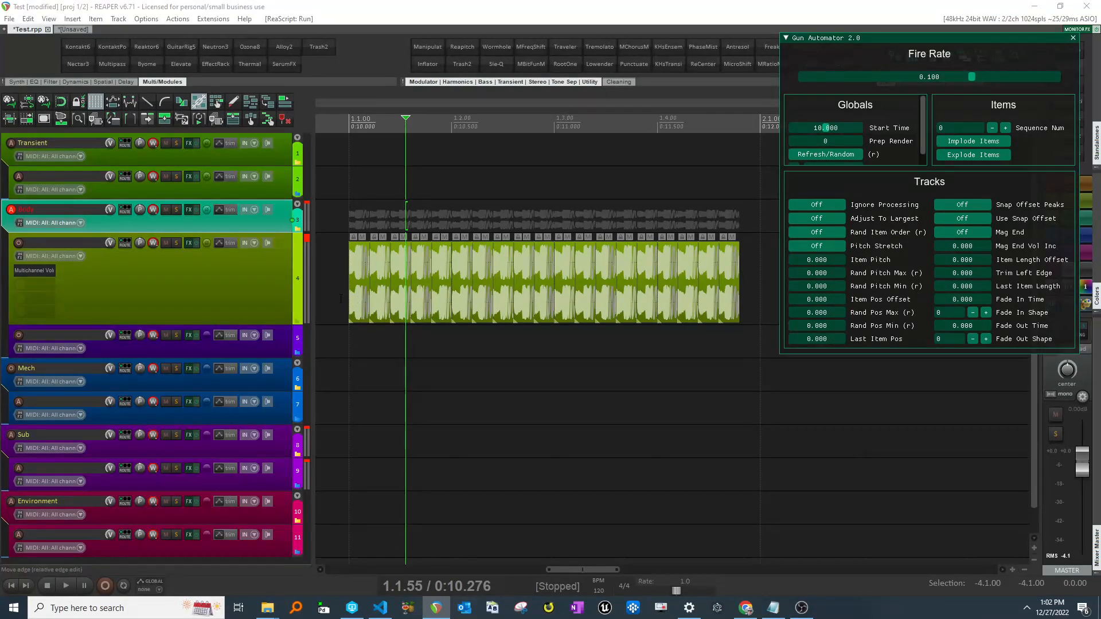
- Select the pasted gunshot sub-track and enlarge its height
click(232, 296)
click(255, 328)
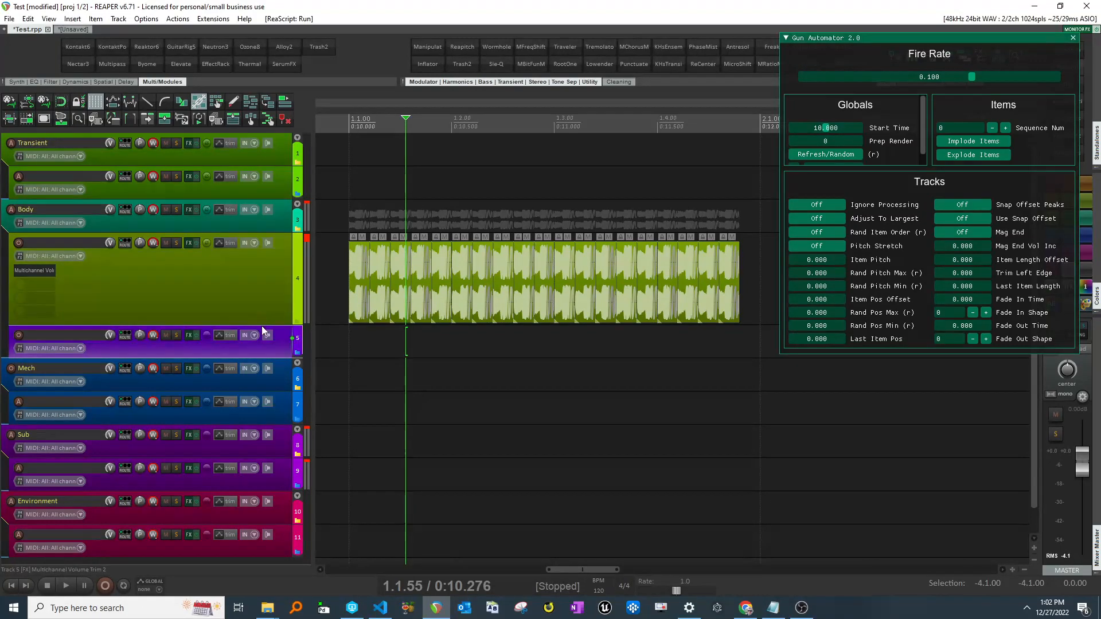
drag(264, 326, 262, 360)
click(259, 319)
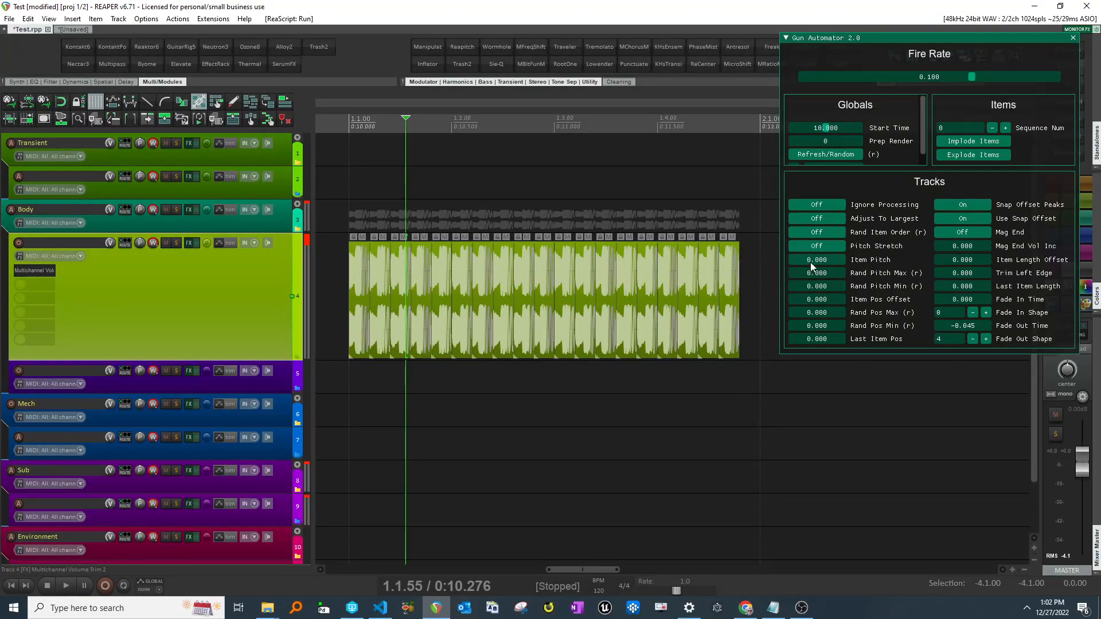
- Try dragging Item Pitch to several different values and reset it to zero
mouse_move(812, 263)
mouse_down()
mouse_move(837, 263)
mouse_move(819, 261)
mouse_up()
scroll(516, 250, up, 8)
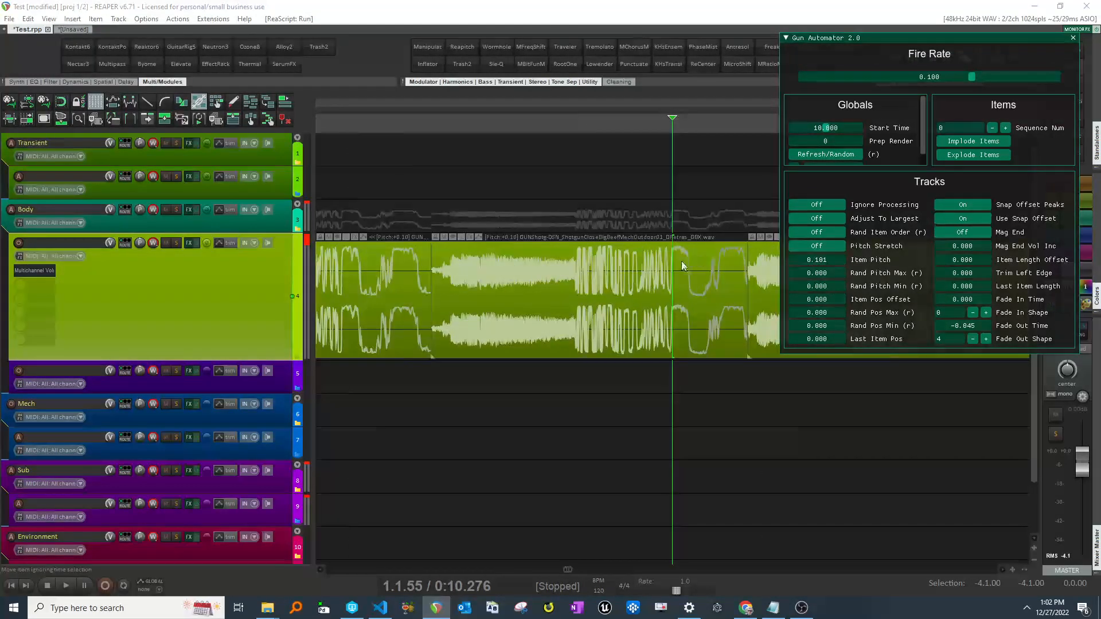
drag(844, 259, 370, 273)
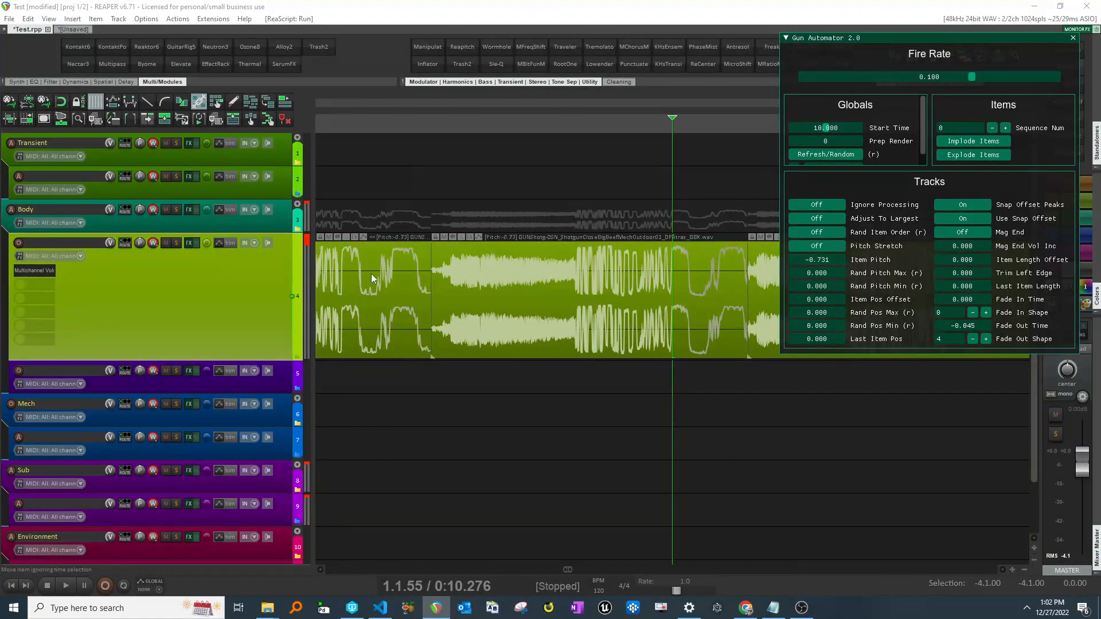
right_click(822, 259)
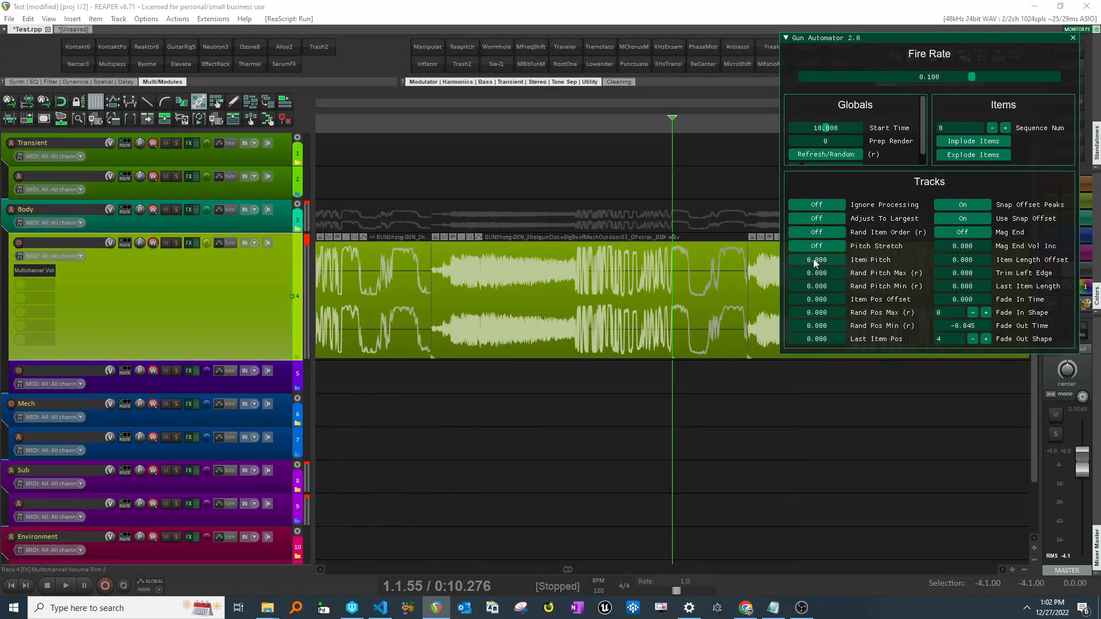
drag(811, 259, 999, 294)
right_click(822, 259)
- Turn on Pitch Stretch, test an Item Pitch change, and reset Item Pitch to zero
click(817, 245)
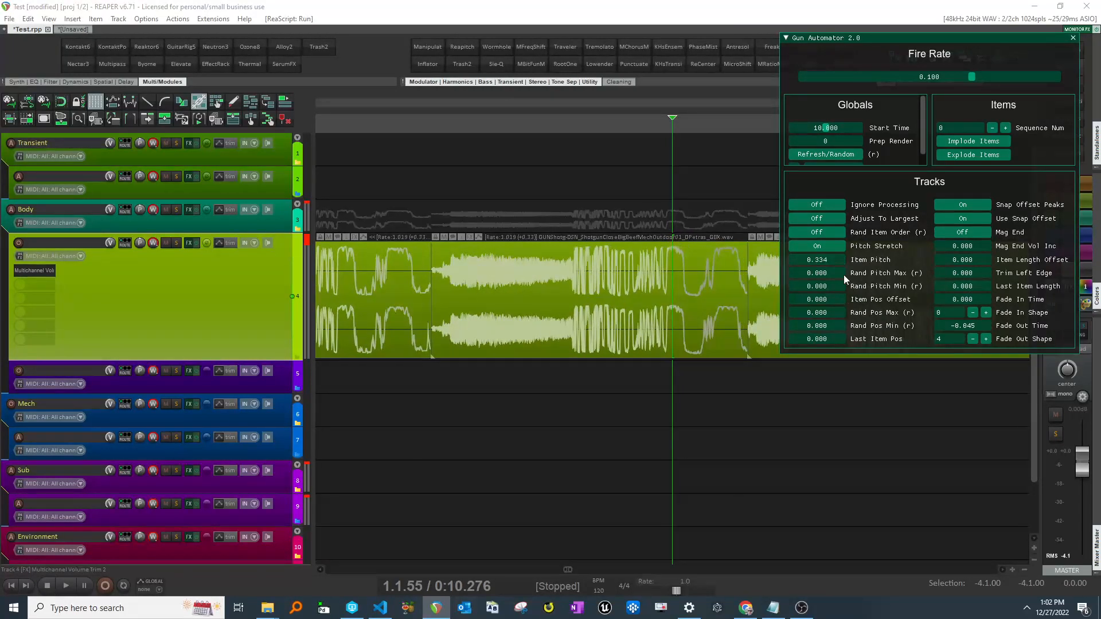
mouse_move(819, 259)
mouse_down()
mouse_move(838, 258)
mouse_move(820, 259)
mouse_up()
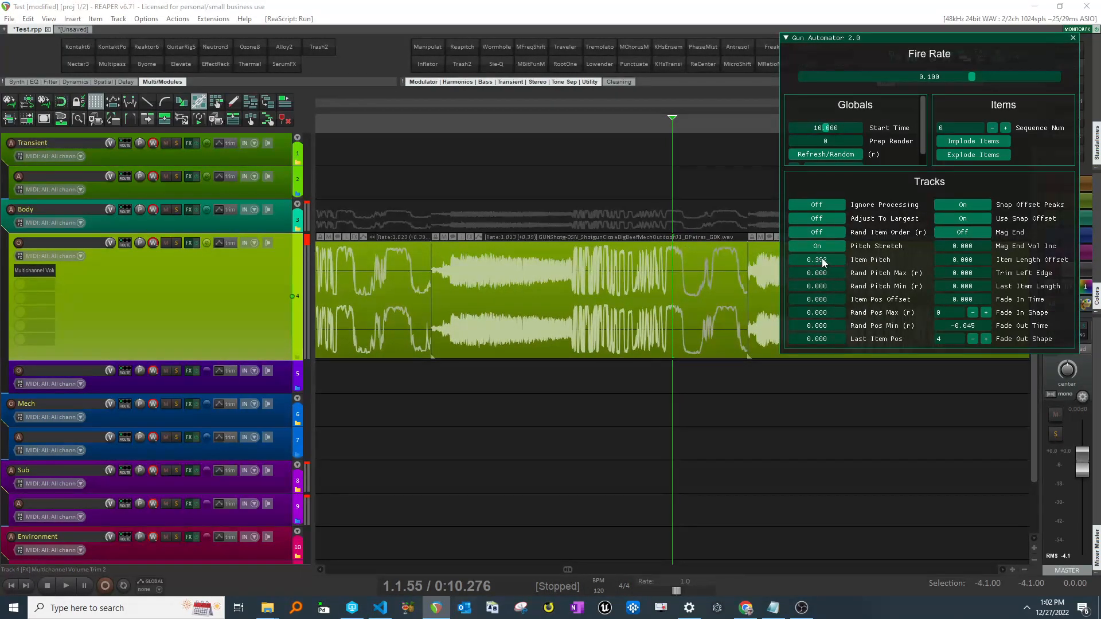
right_click(818, 259)
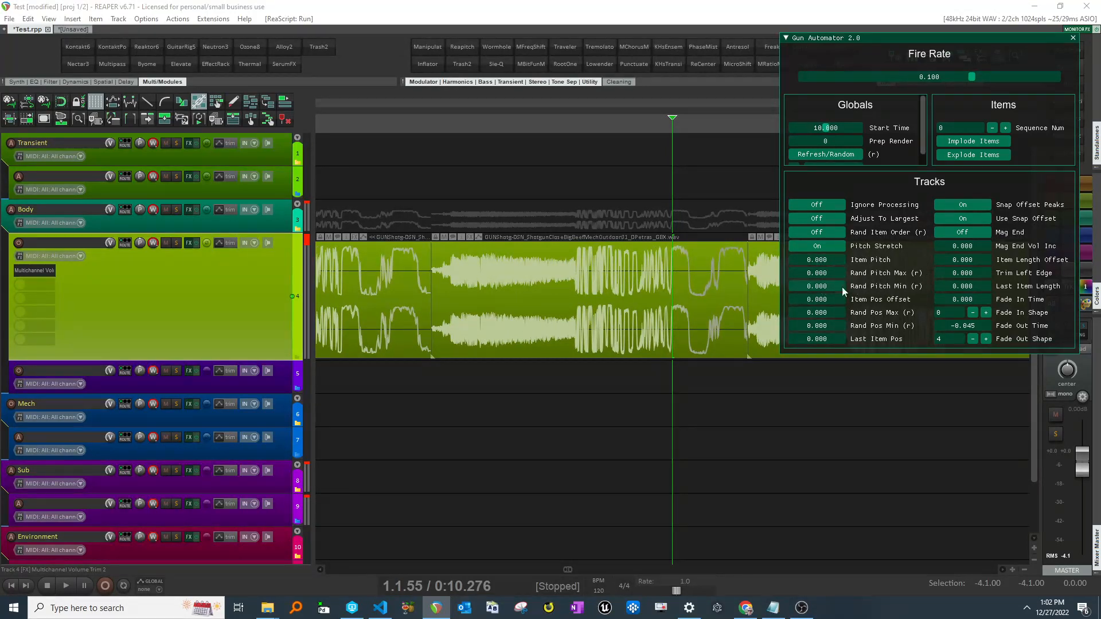
- Set Rand Pitch Max to 0.490 and Rand Pitch Min to -0.490, and regenerate the items
click(832, 157)
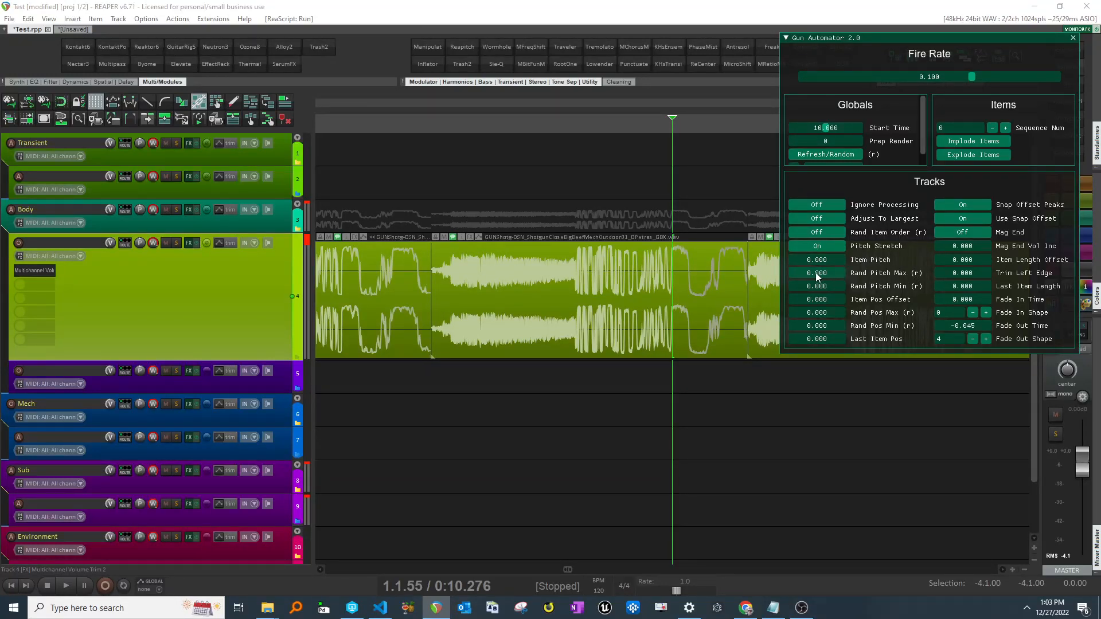
drag(816, 274, 860, 288)
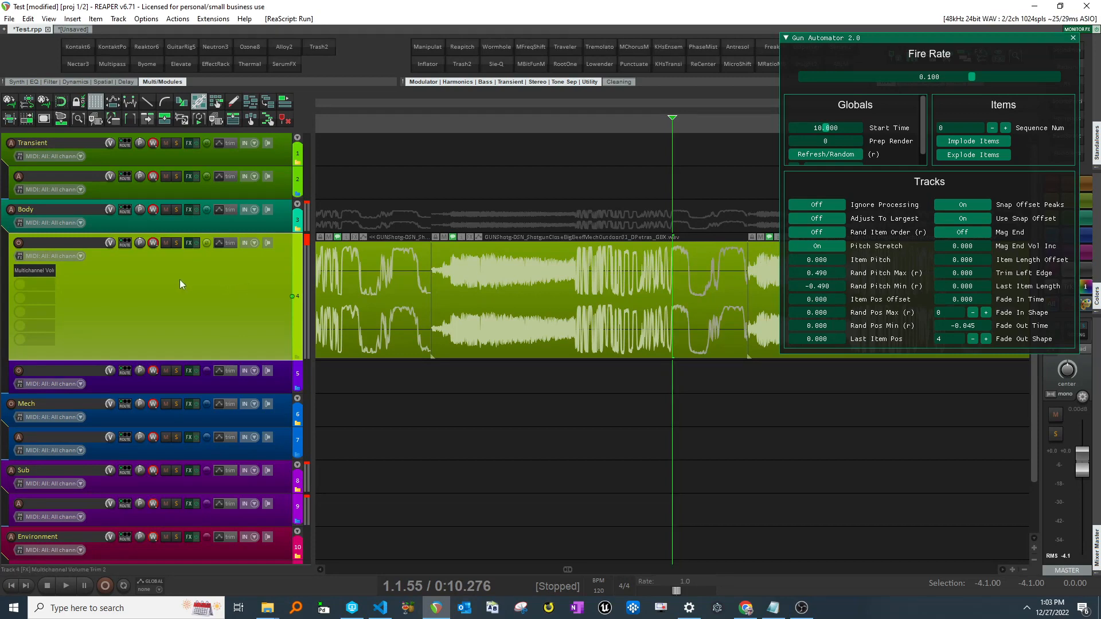
click(825, 155)
click(828, 156)
- Regenerate the randomized gunshot items repeatedly with Refresh/Random
click(827, 156)
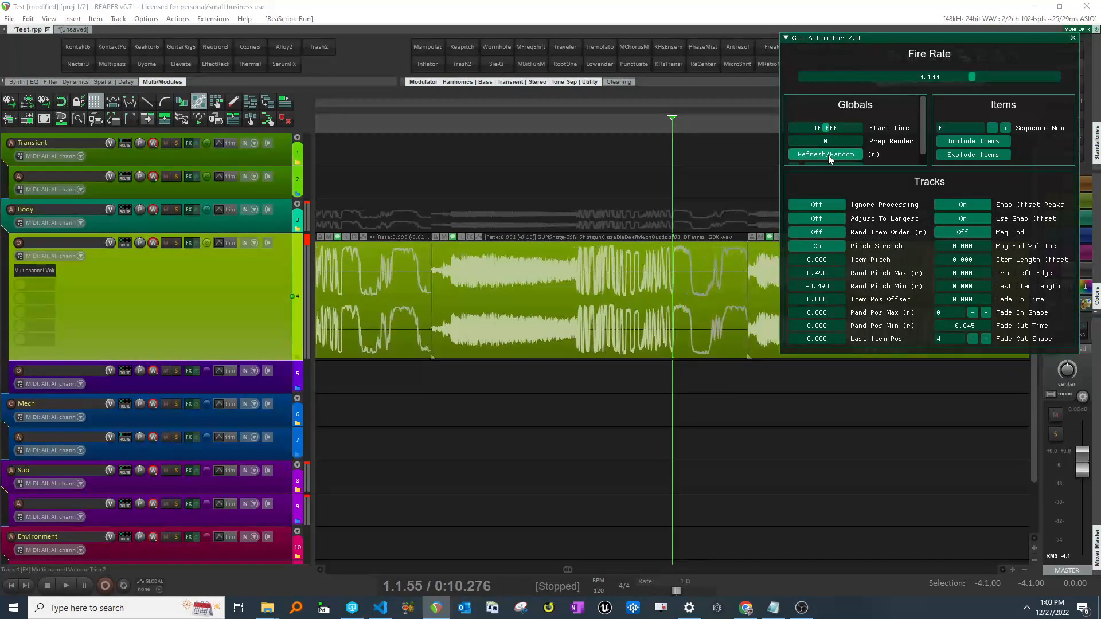
click(828, 156)
click(828, 156)
click(828, 156)
click(827, 158)
scroll(536, 223, down, 3)
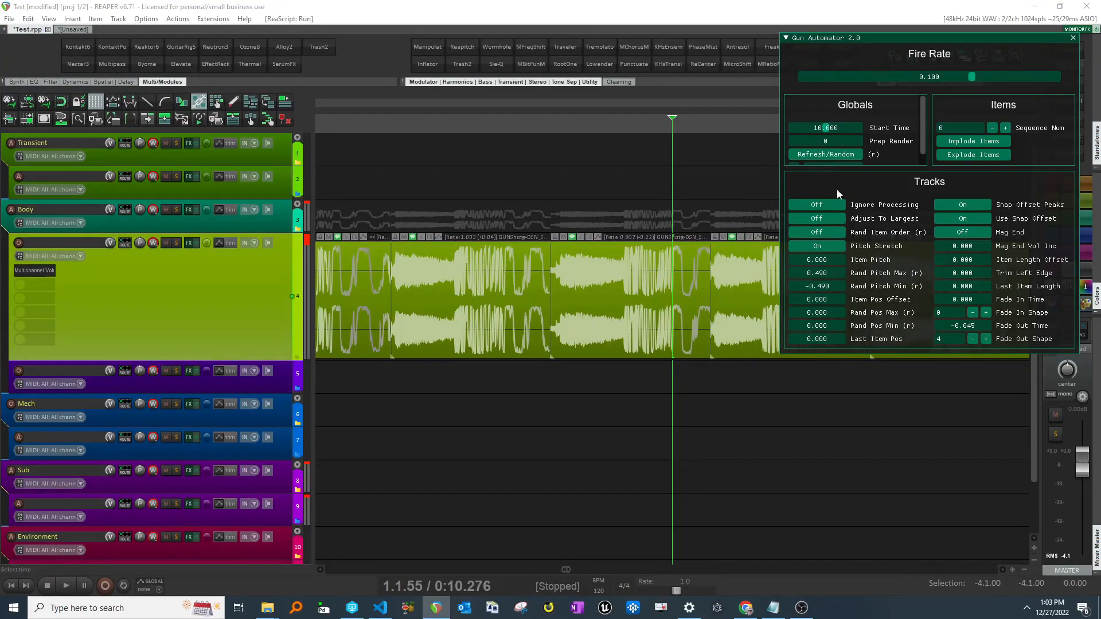
click(837, 156)
click(837, 156)
click(836, 157)
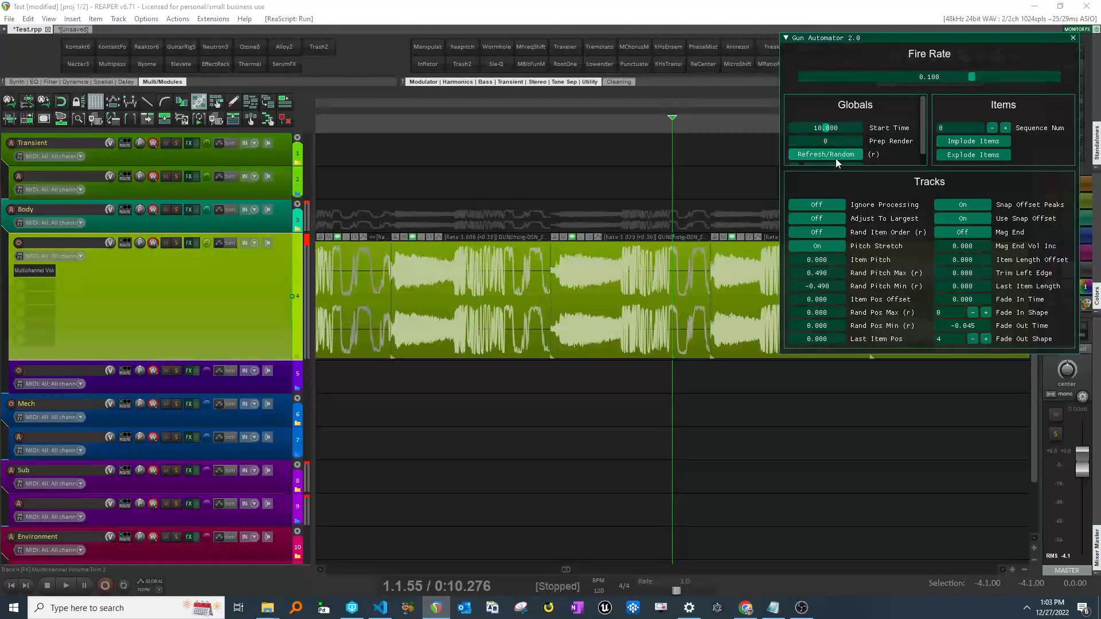
click(834, 158)
- Reset Rand Pitch Max and Rand Pitch Min to zero and turn Rand Item Order on
right_click(824, 273)
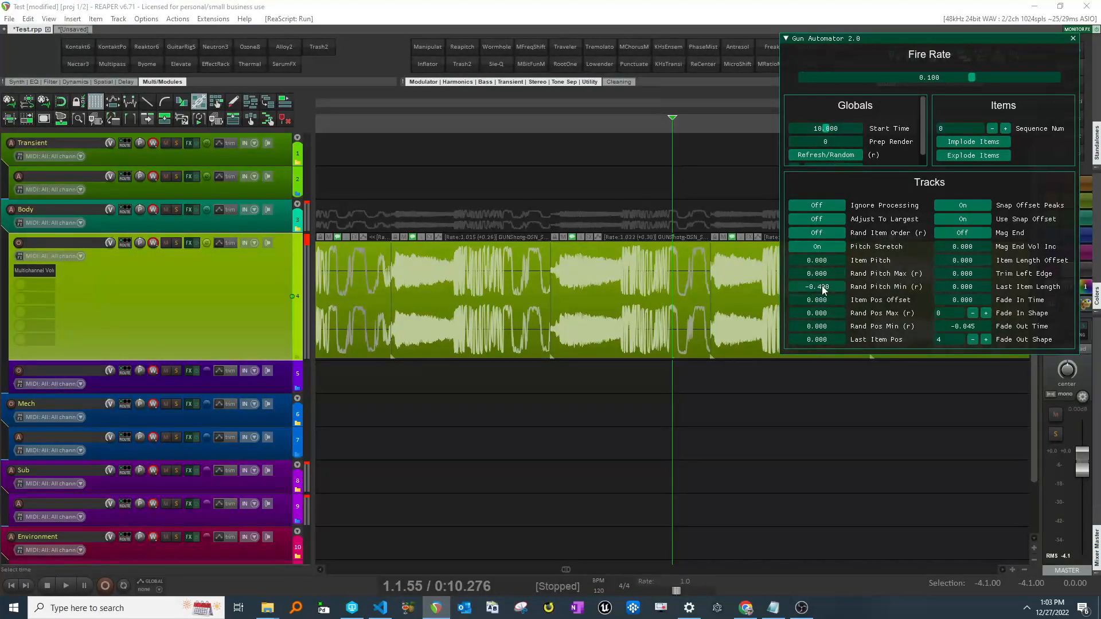
right_click(821, 286)
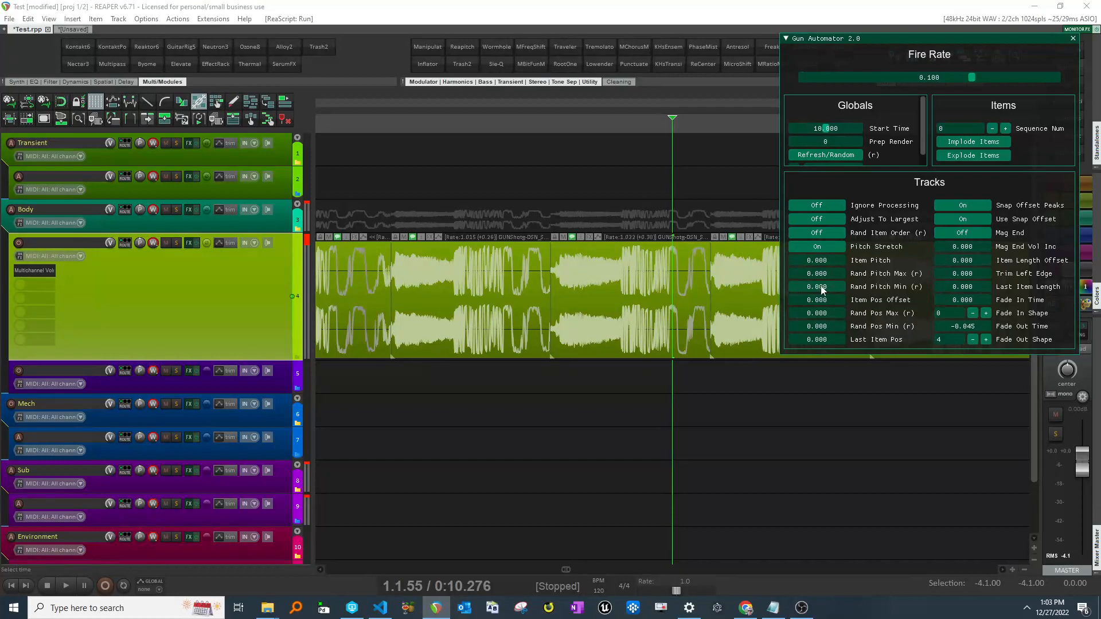
click(821, 231)
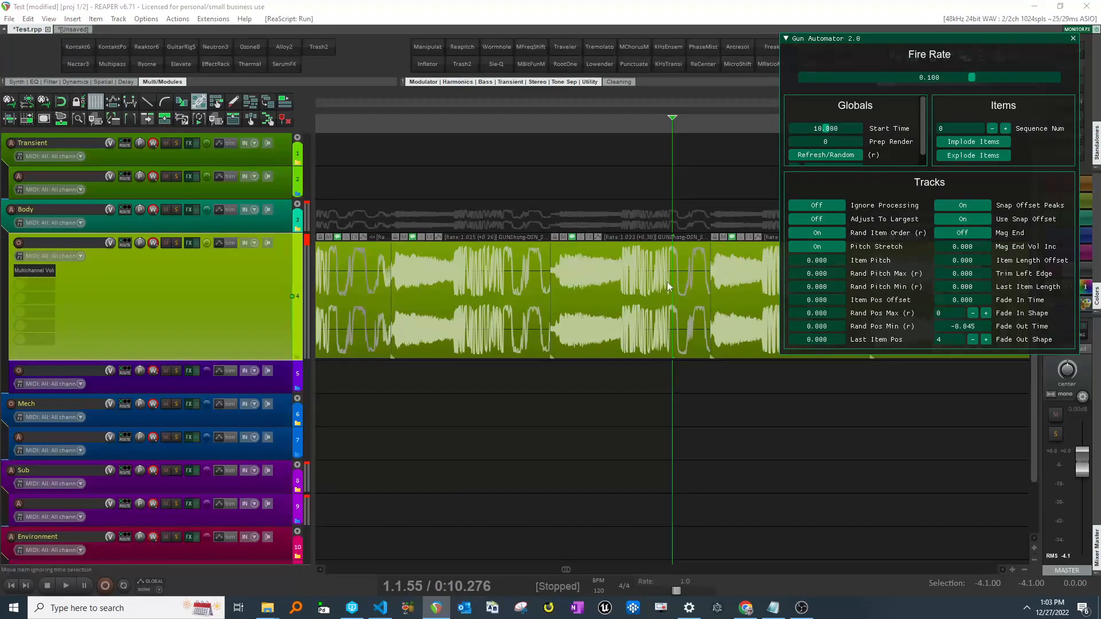
- Apply random colors to the generated gunshot items
scroll(632, 289, right, 5)
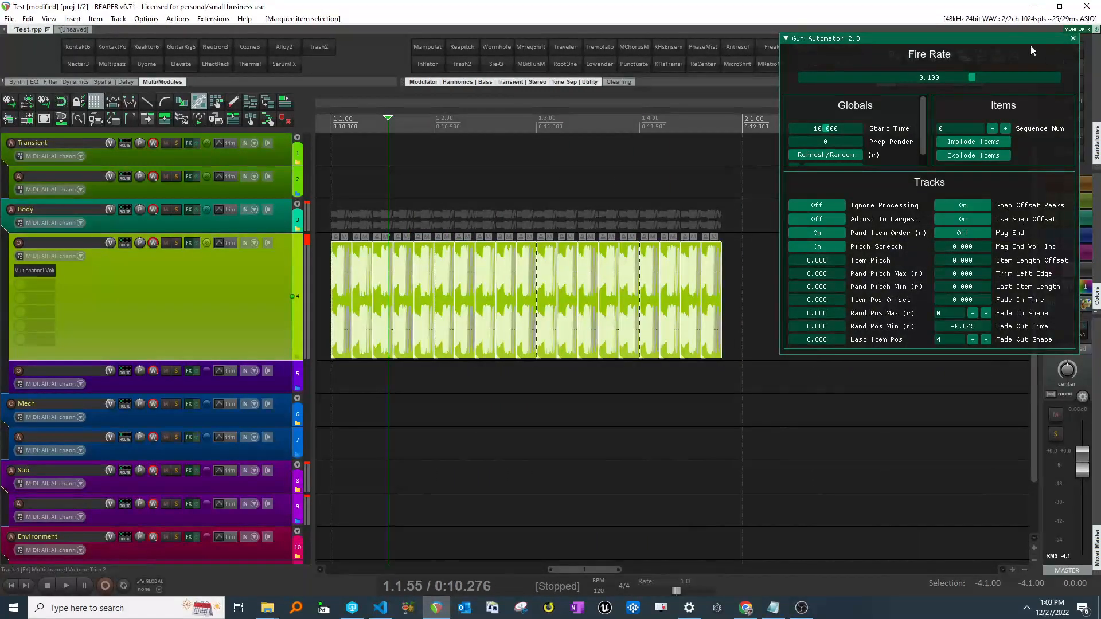
drag(1010, 39, 922, 30)
click(1053, 305)
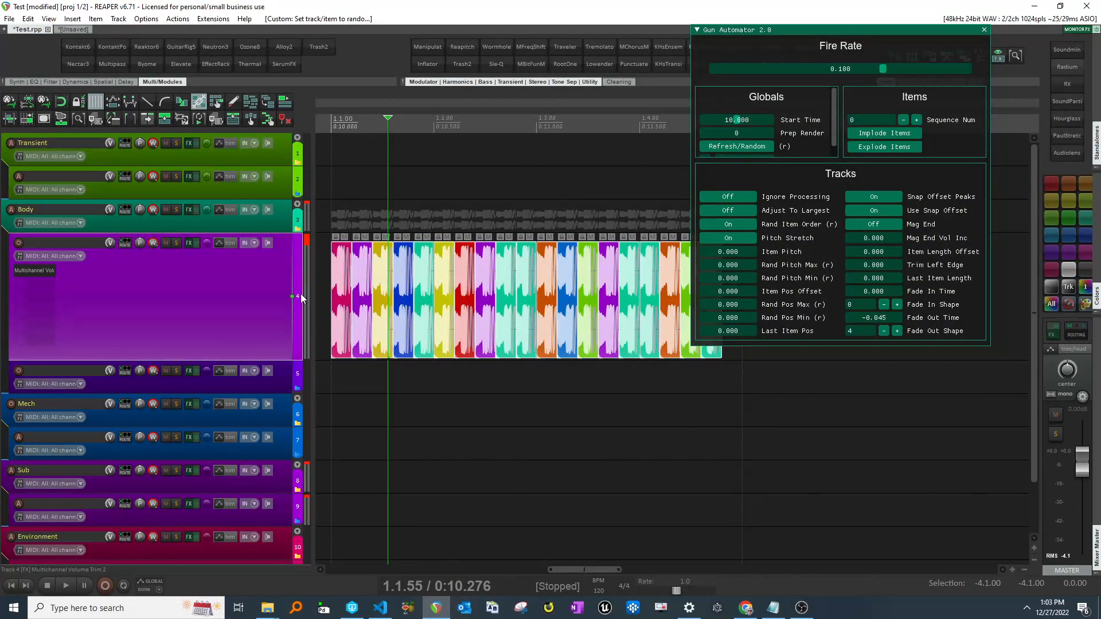
- Regenerate the gunshot sequence several times with Refresh/Random
scroll(685, 215, up, 3)
click(746, 146)
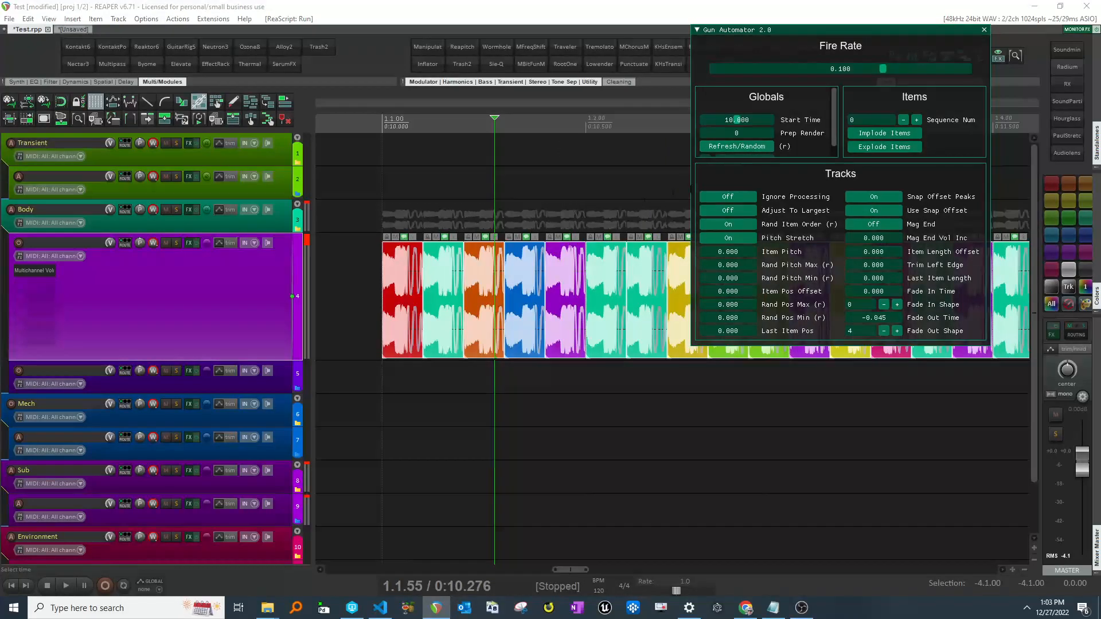
click(743, 147)
click(743, 146)
click(744, 147)
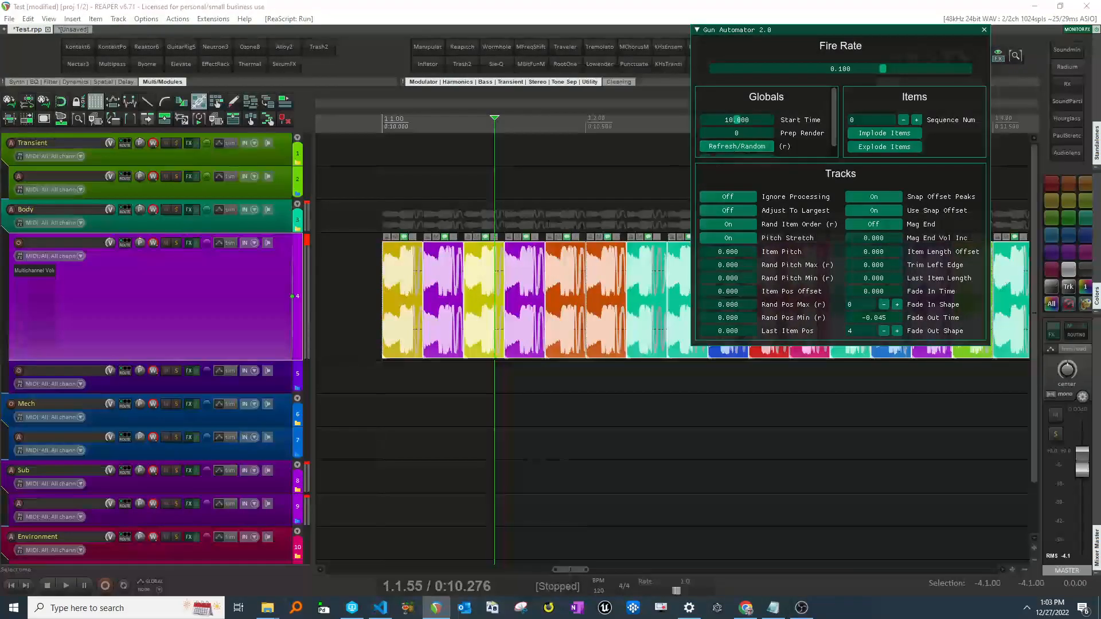
- Copy the generated gunshot items onto the track below and enlarge that track
scroll(584, 241, right, 2)
scroll(586, 242, down, 3)
scroll(593, 254, right, 2)
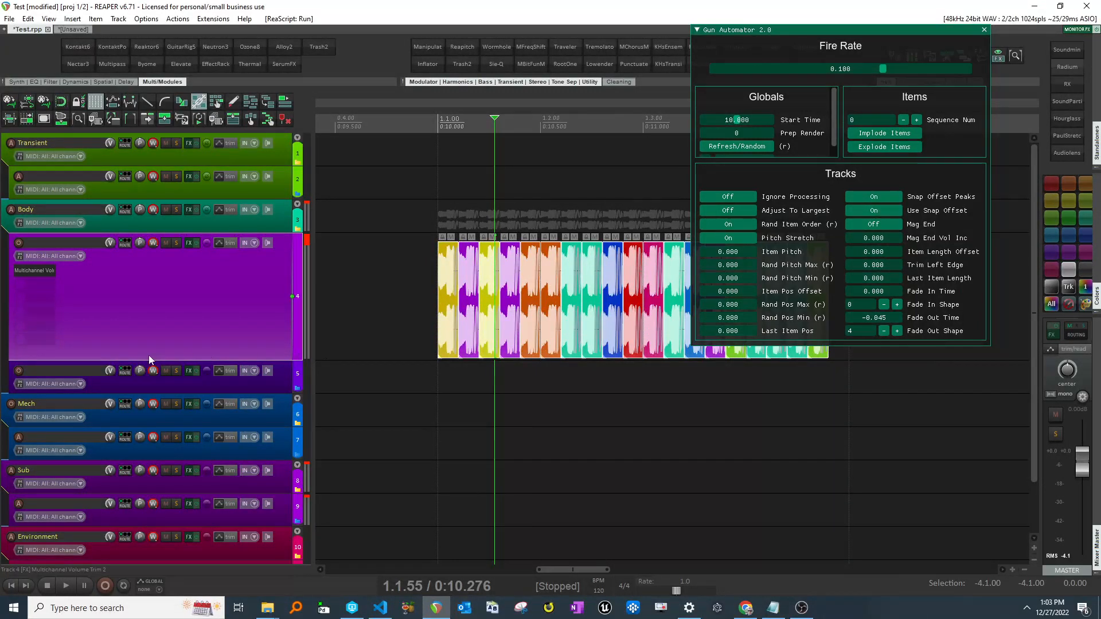
drag(450, 317, 440, 378)
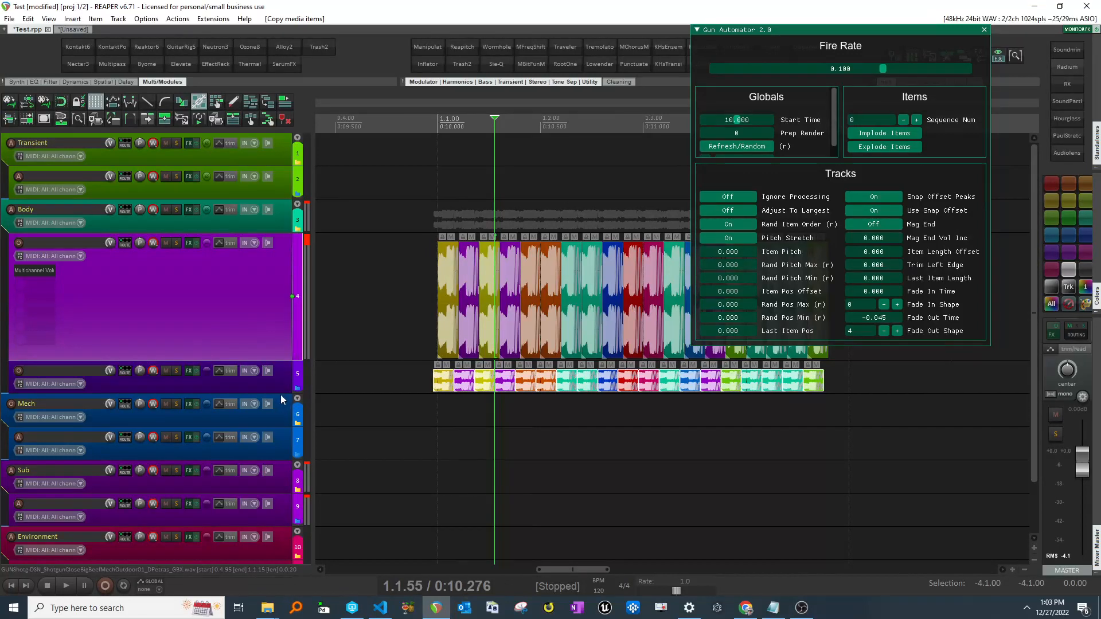
drag(282, 395, 285, 414)
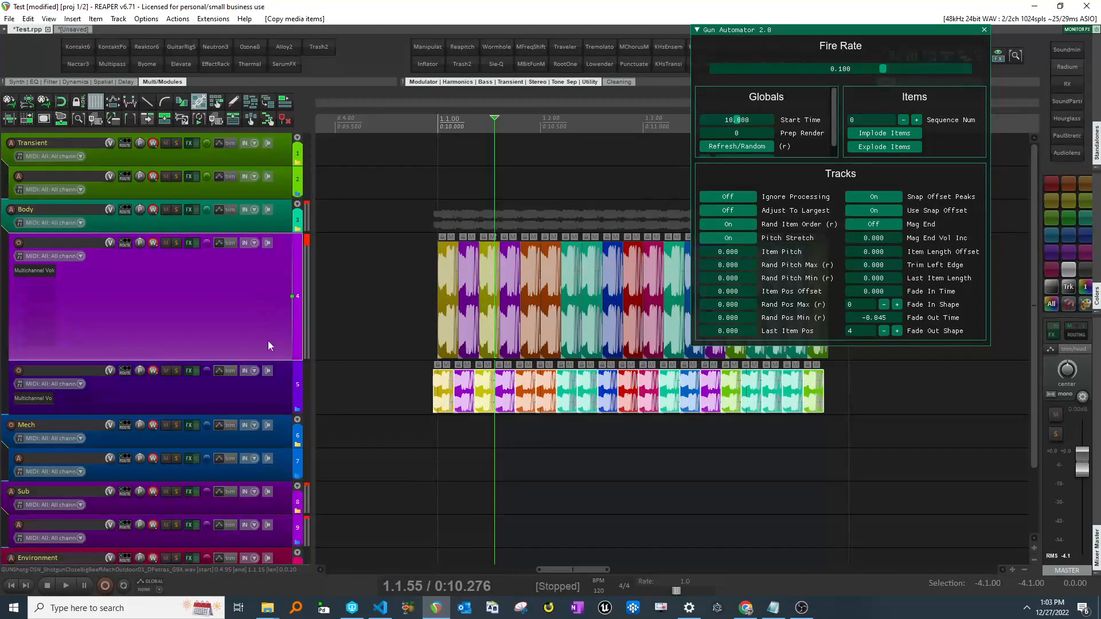
- Turn Rand Item Order on for both gunshot tracks and regenerate the items several times
click(732, 227)
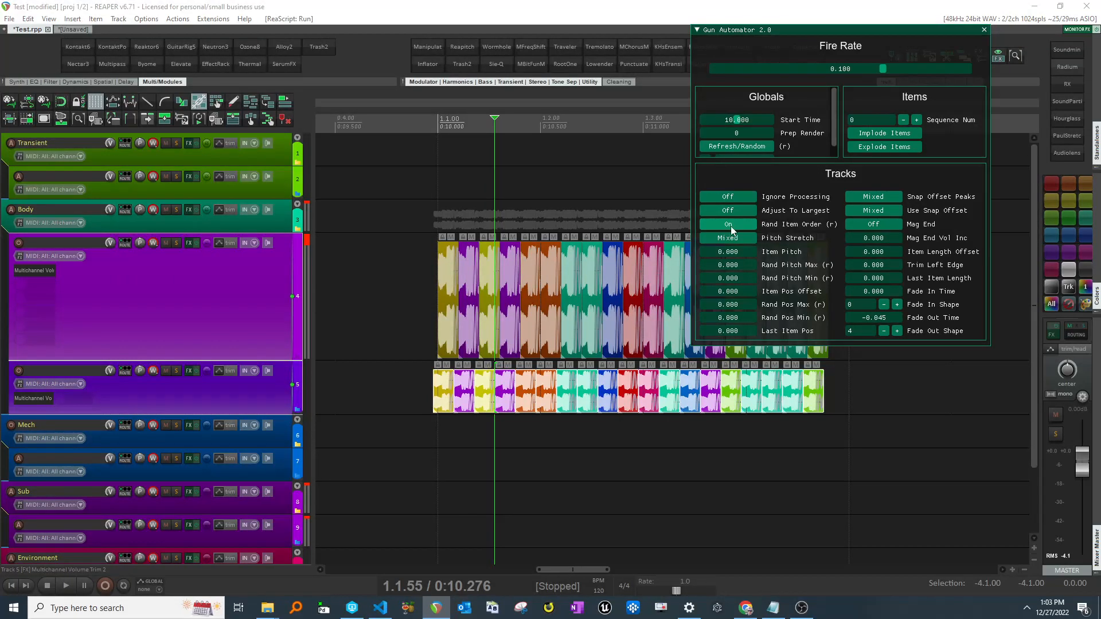
click(746, 144)
click(746, 147)
click(746, 147)
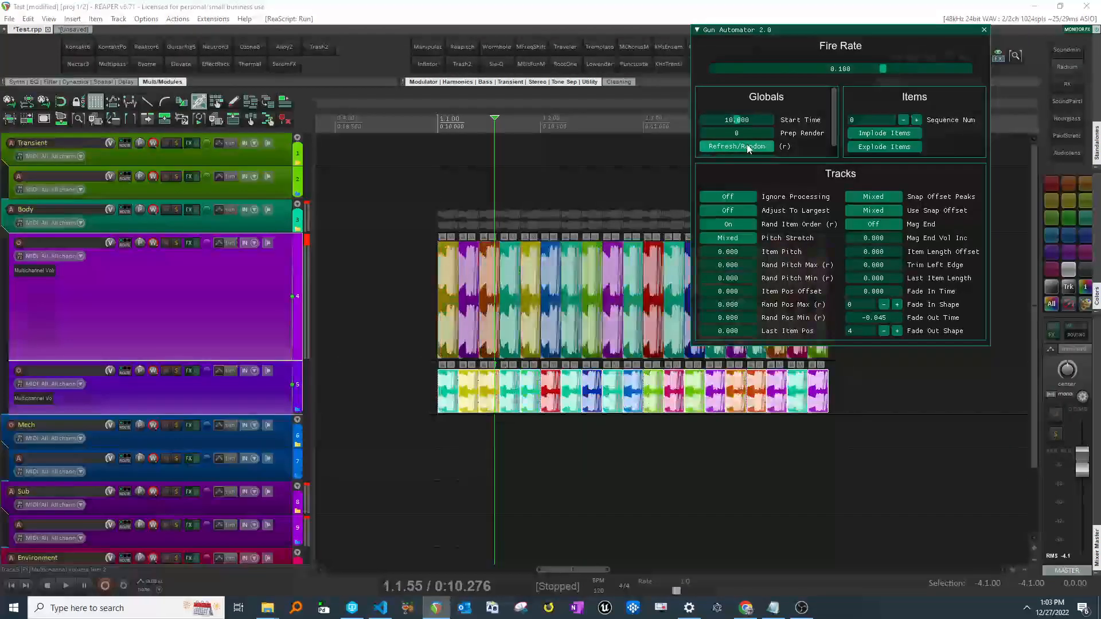
click(746, 147)
click(746, 147)
click(746, 146)
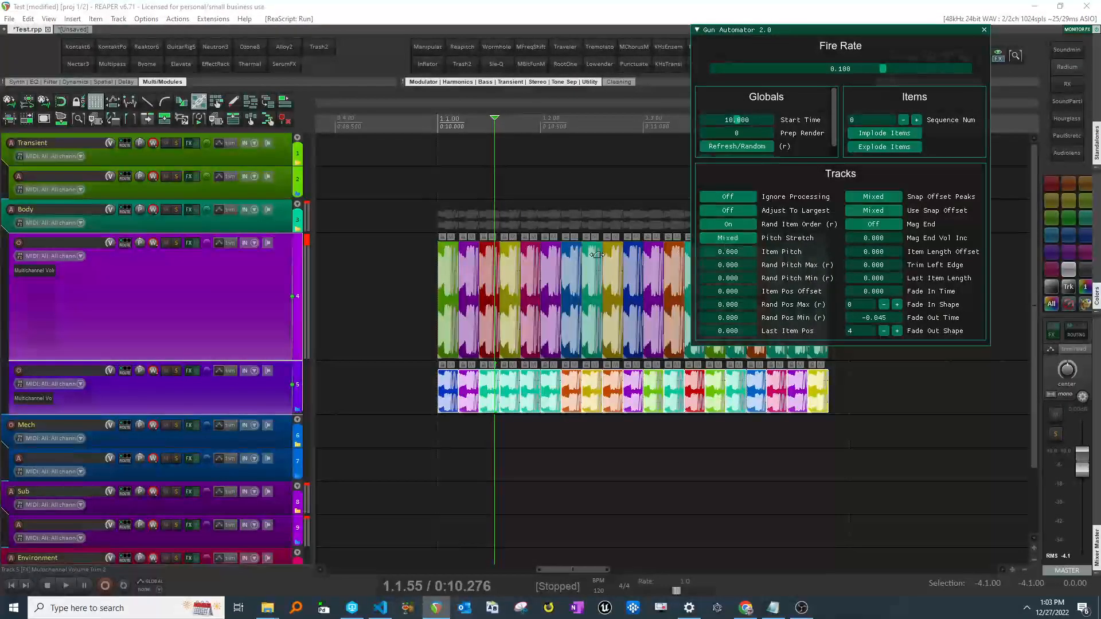
- Try setting Item Pitch to 0.169 on both selected gunshot tracks, then reset it to zero
click(287, 224)
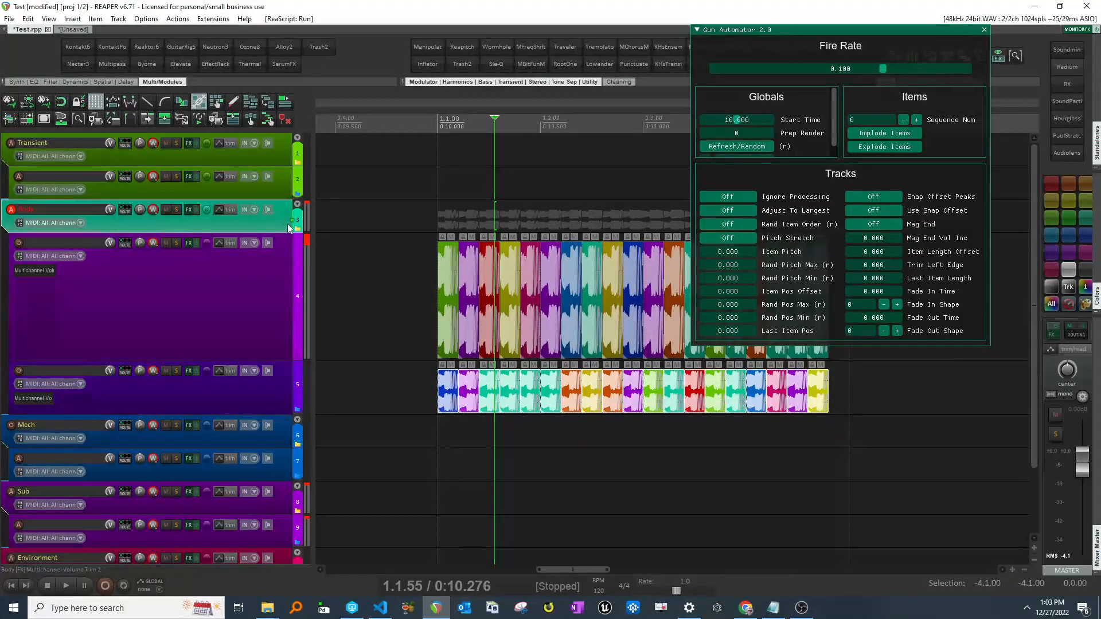
click(735, 225)
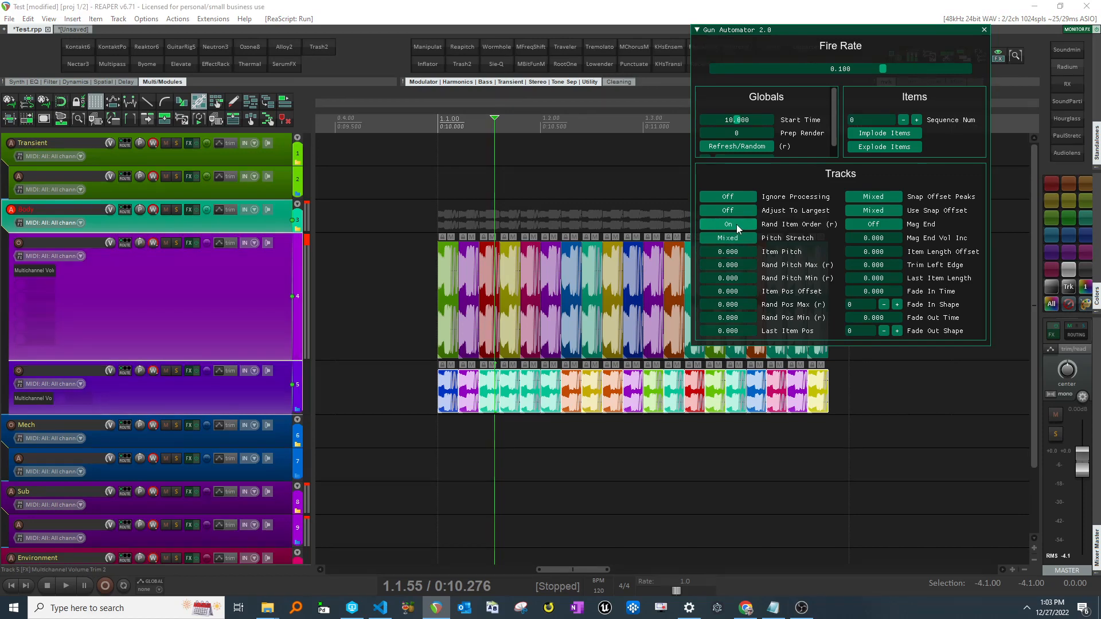
drag(729, 253, 826, 252)
scroll(576, 243, up, 5)
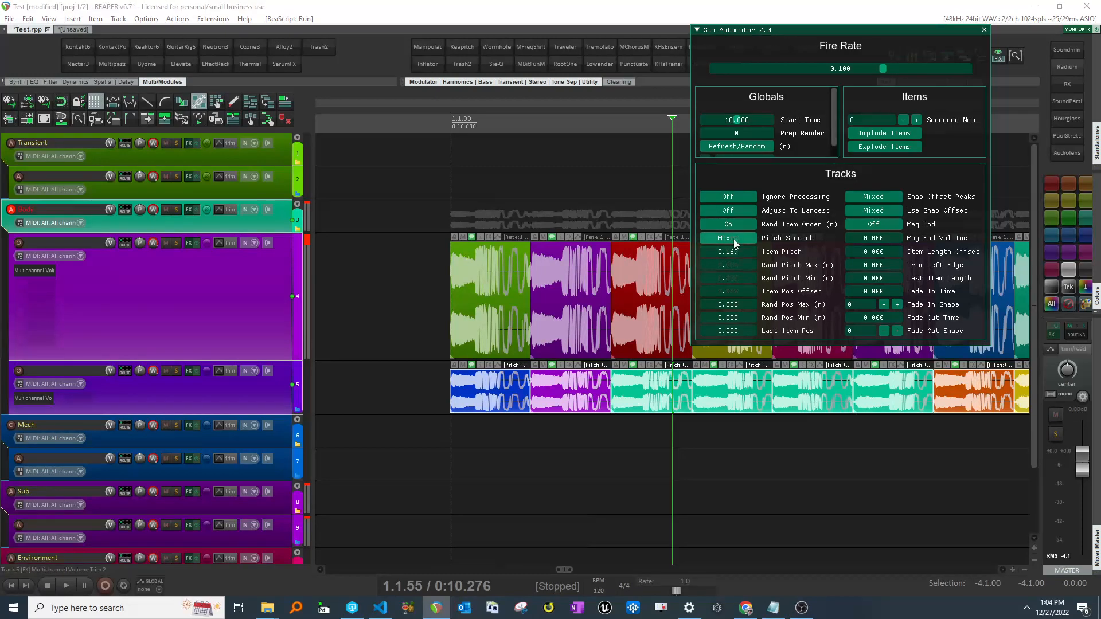
right_click(739, 253)
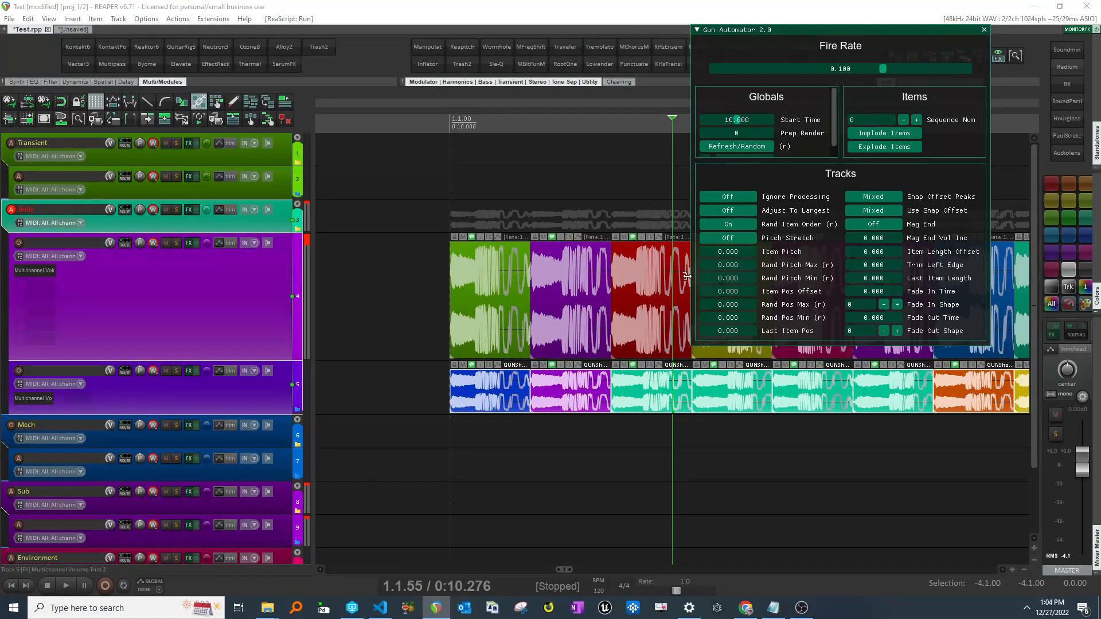
- Enlarge the second gunshot track and set its Rand Pos Max to 0.031 and Rand Pos Min to -0.031
scroll(644, 315, right, 1)
scroll(650, 322, down, 3)
scroll(649, 321, right, 1)
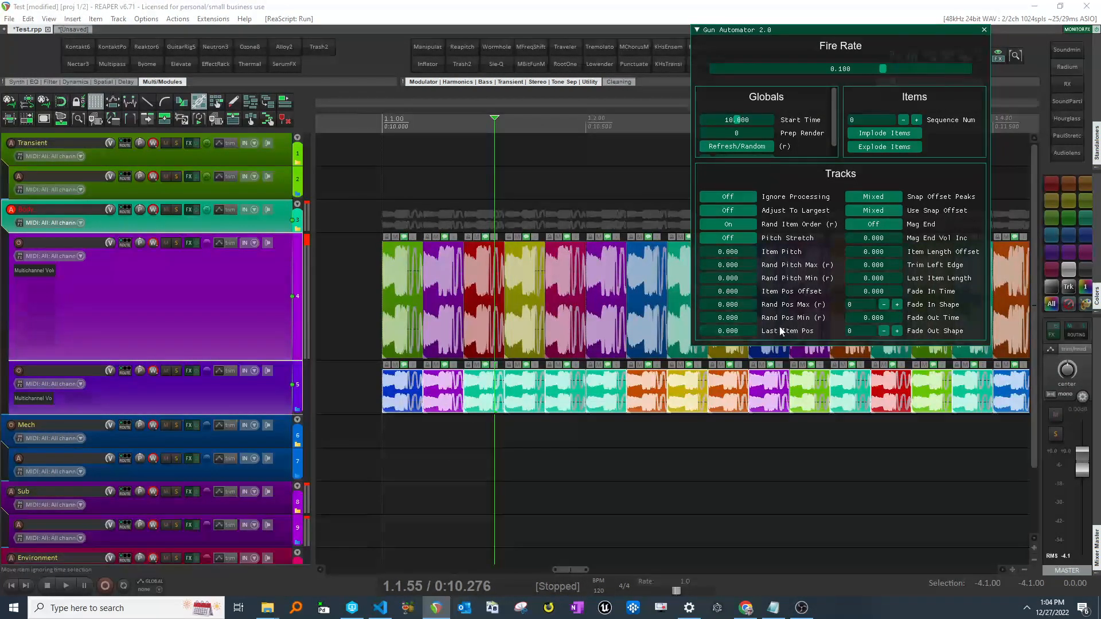
click(238, 404)
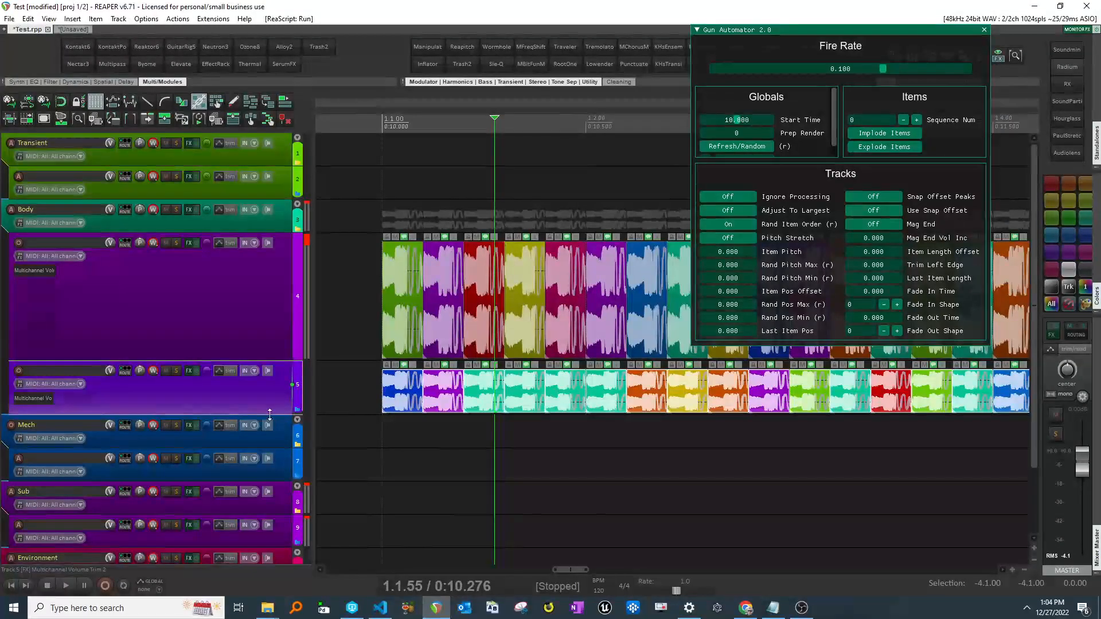
drag(267, 415, 270, 457)
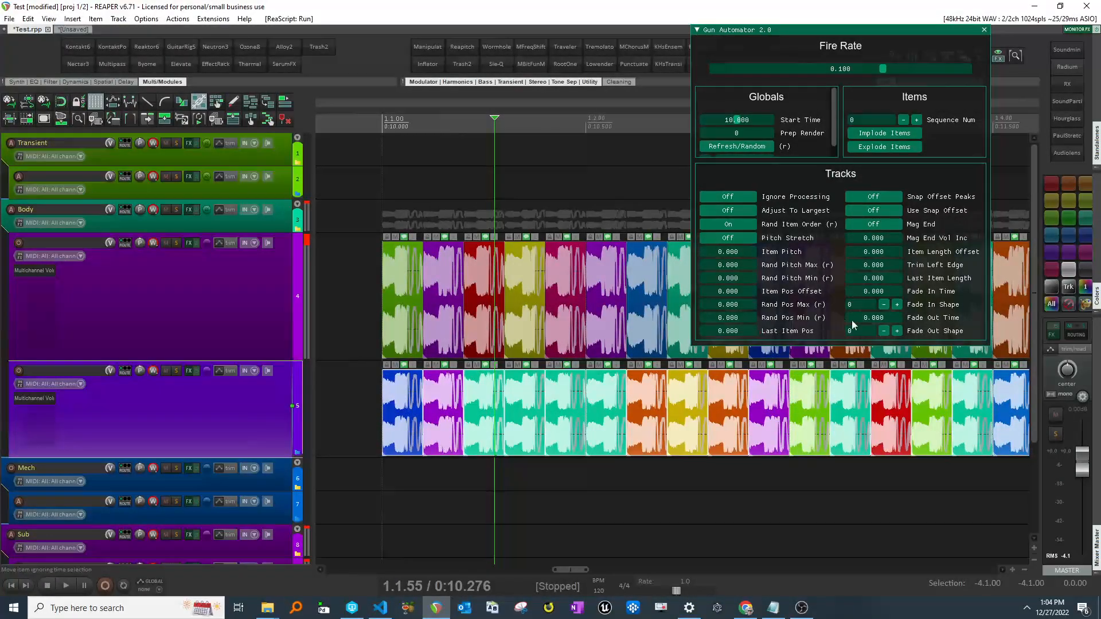
drag(736, 293, 734, 319)
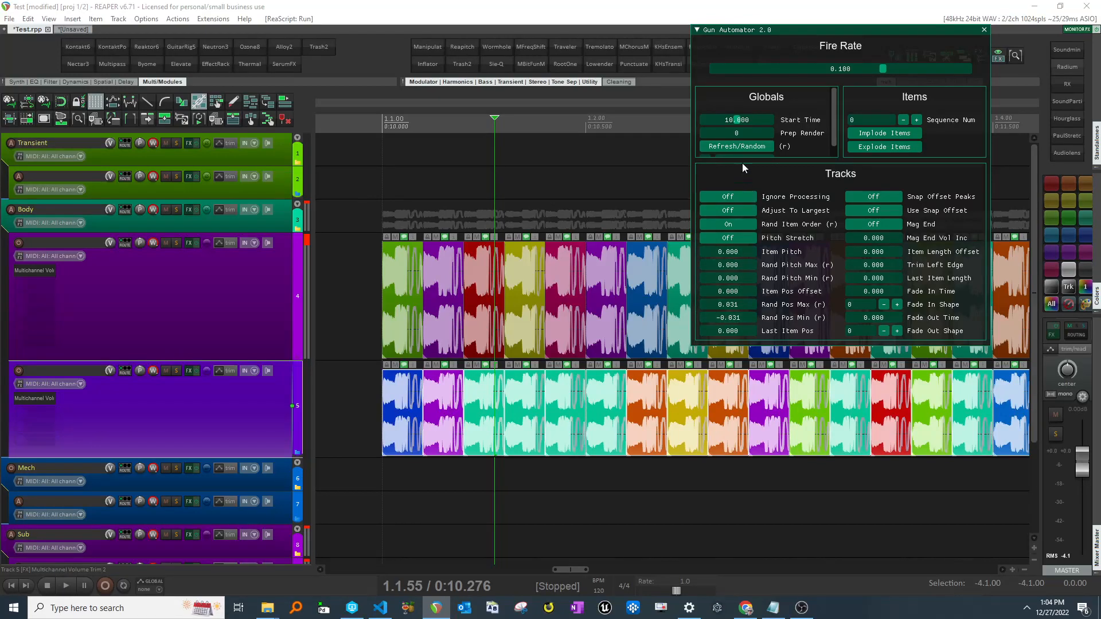
- Regenerate the items several times to randomize their positions on the second track
click(740, 147)
click(738, 147)
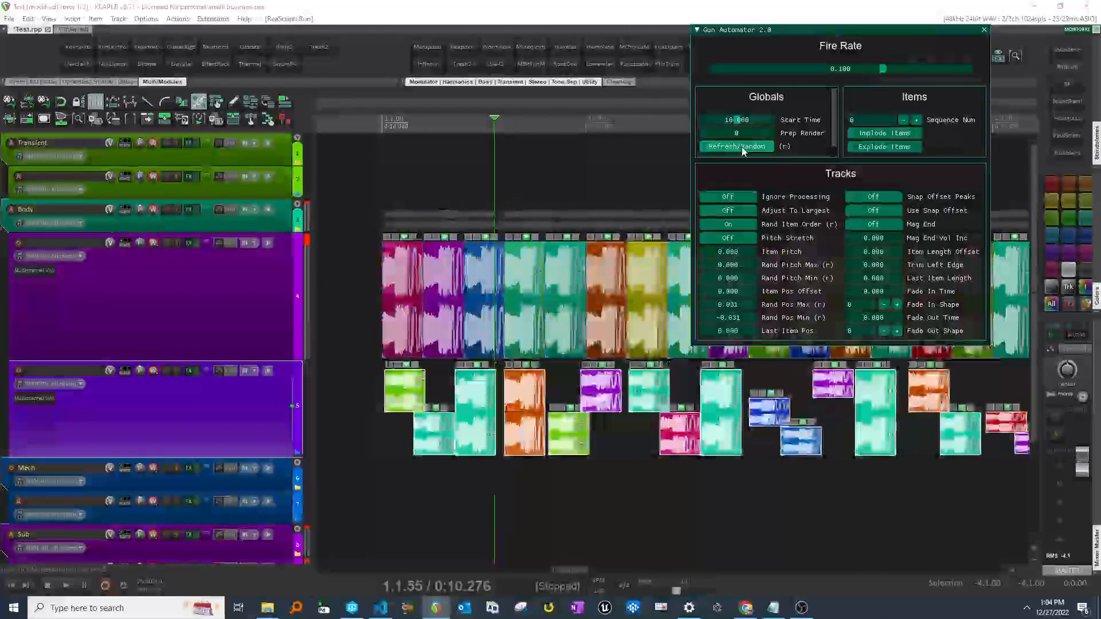
click(737, 147)
click(741, 148)
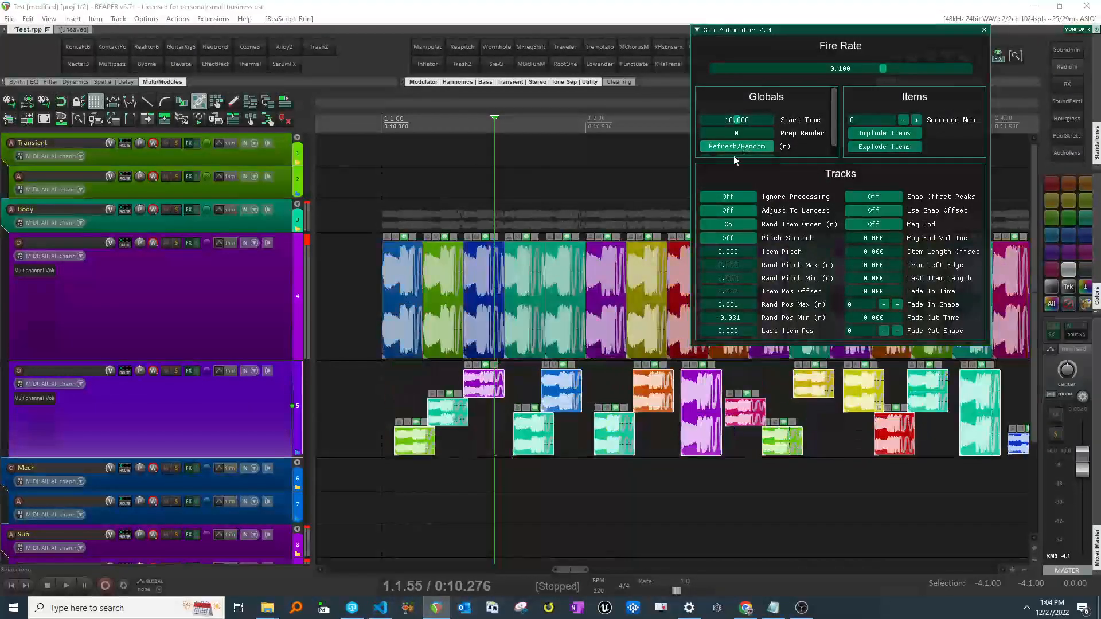
- Reset Rand Pos Min to zero and regenerate the gunshot items
scroll(740, 381, right, 4)
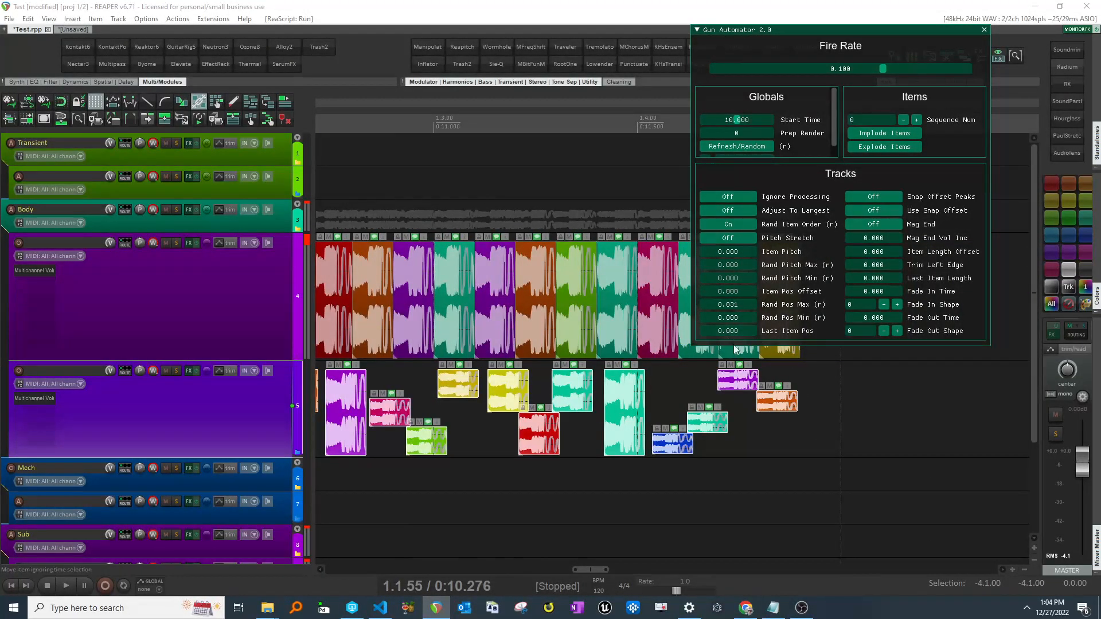
scroll(744, 370, right, 2)
mouse_move(725, 331)
mouse_down()
mouse_move(814, 330)
mouse_move(714, 339)
mouse_move(816, 342)
mouse_move(742, 345)
mouse_move(735, 332)
mouse_up()
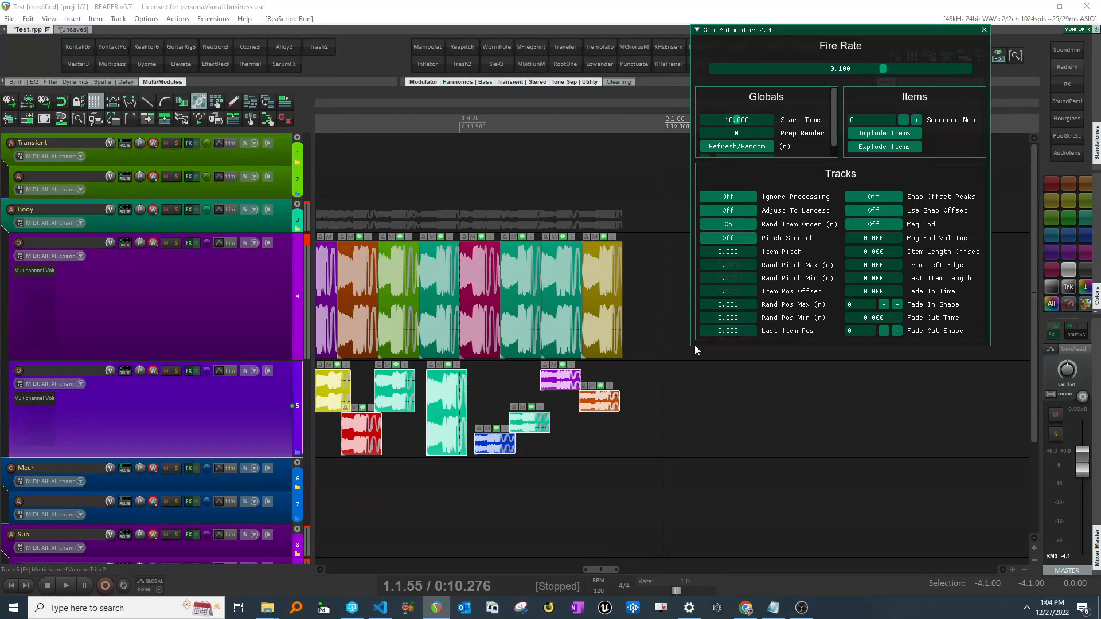
scroll(660, 395, down, 3)
scroll(661, 400, up, 1)
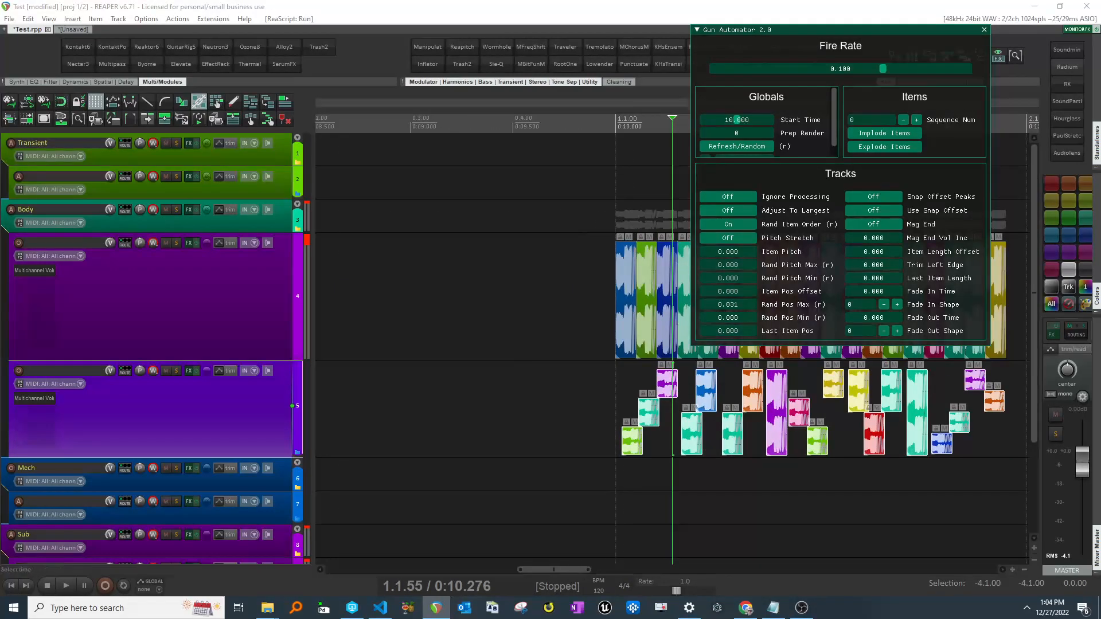
scroll(716, 397, right, 1)
click(730, 147)
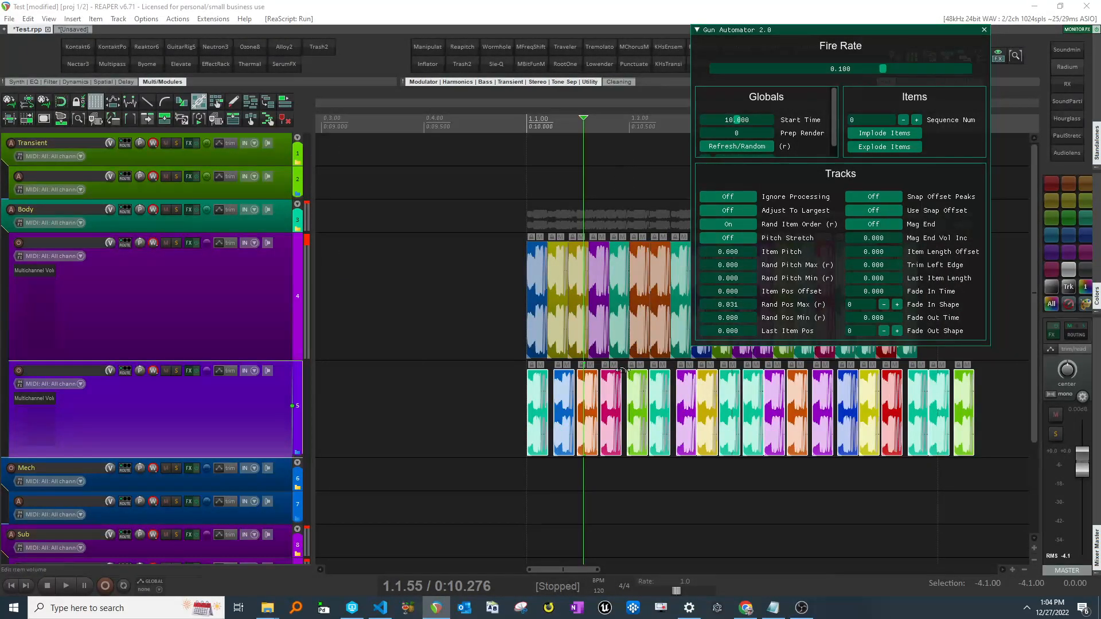
click(730, 149)
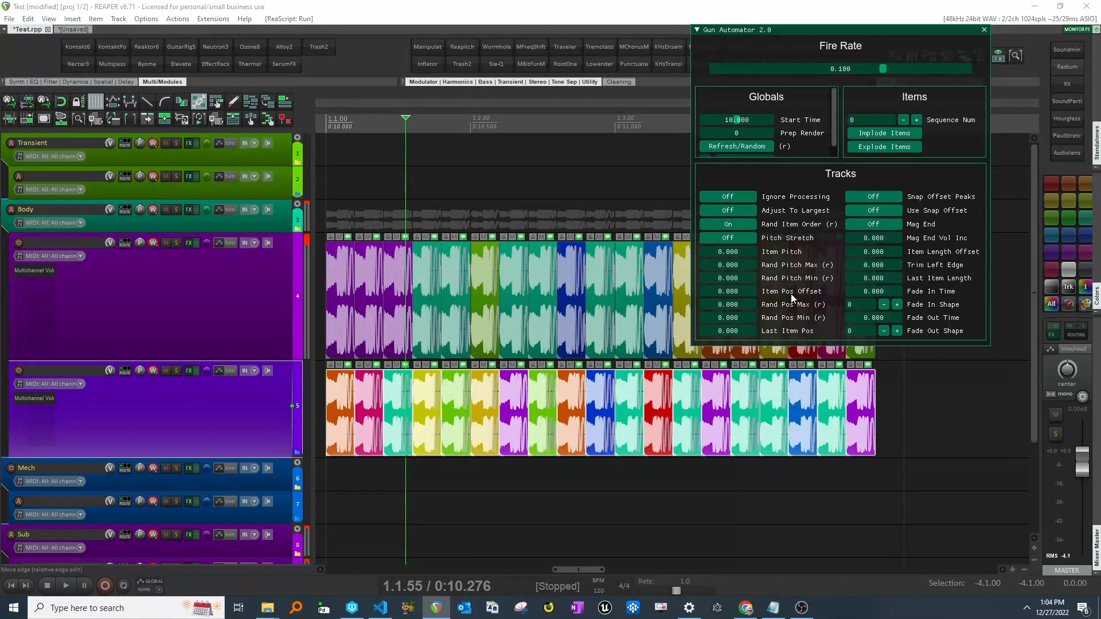
click(228, 336)
shift+click(258, 412)
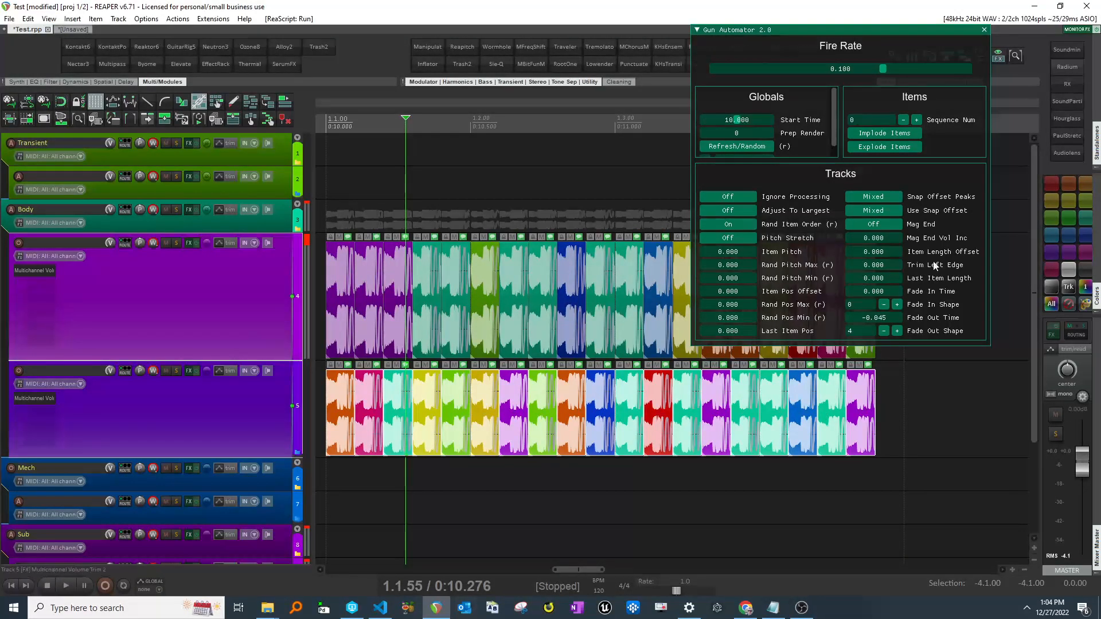
mouse_move(891, 249)
mouse_down()
mouse_move(868, 248)
mouse_move(880, 254)
mouse_move(867, 259)
mouse_move(961, 254)
mouse_move(865, 261)
mouse_move(890, 256)
mouse_up()
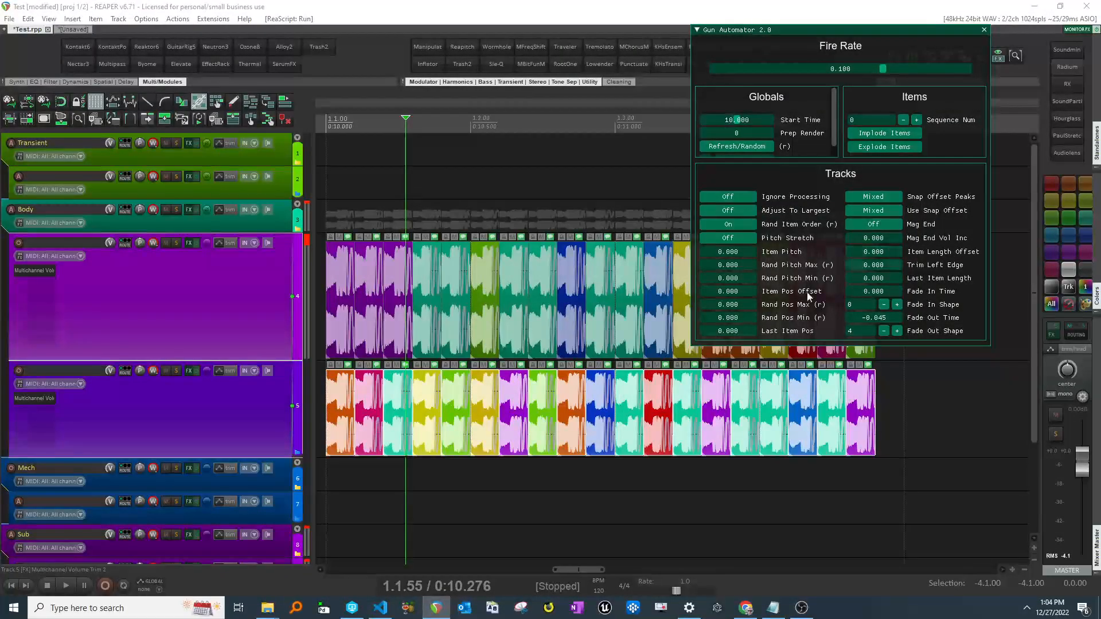
scroll(731, 376, right, 3)
scroll(731, 376, right, 2)
click(277, 331)
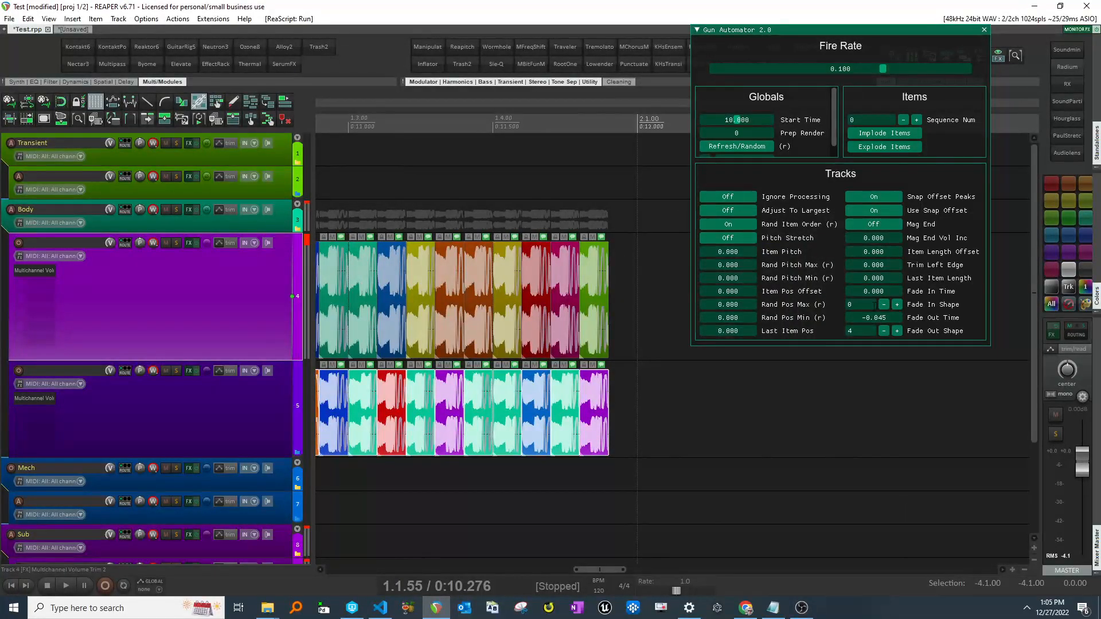
drag(869, 278, 1100, 282)
right_click(859, 277)
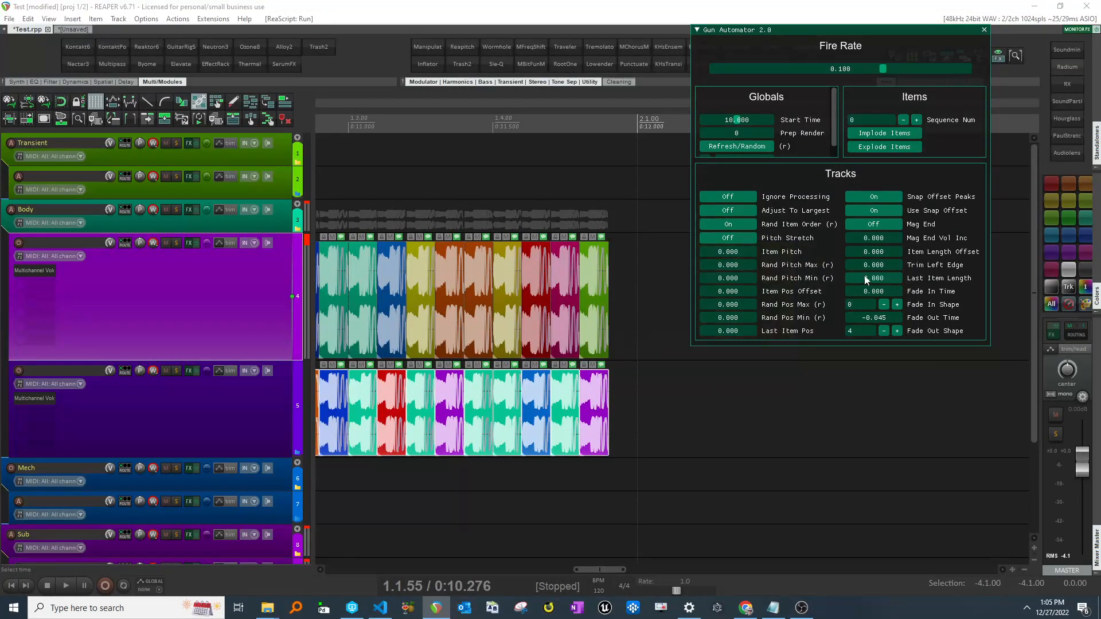
- Enable Trim Snap in the Globals section with a value of 0.004
scroll(692, 353, left, 6)
scroll(691, 353, right, 1)
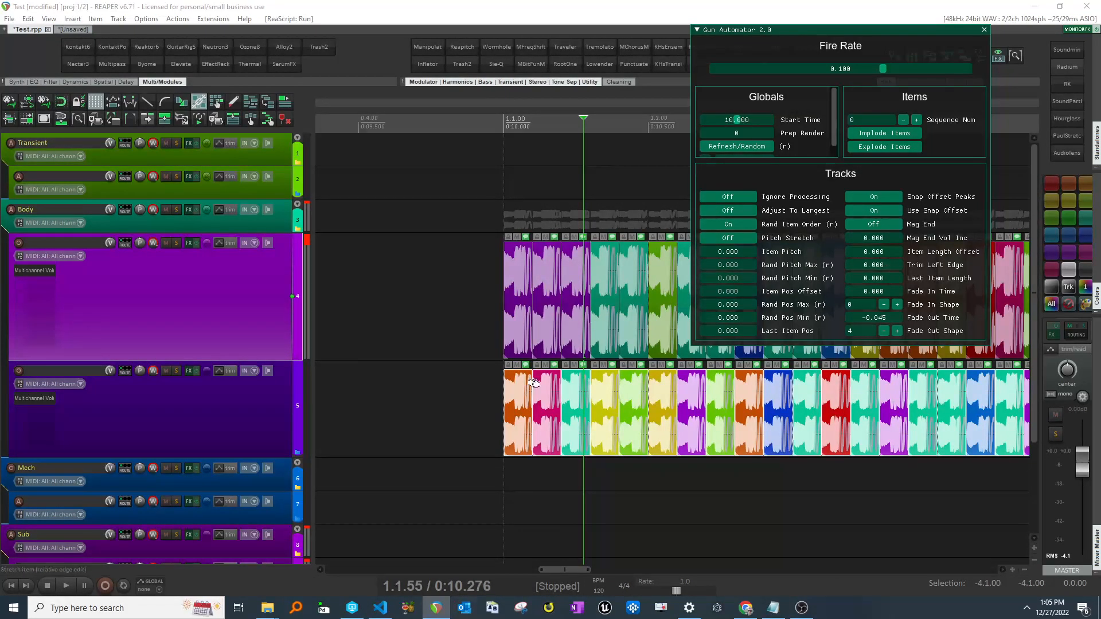
scroll(533, 383, right, 2)
scroll(751, 142, down, 1)
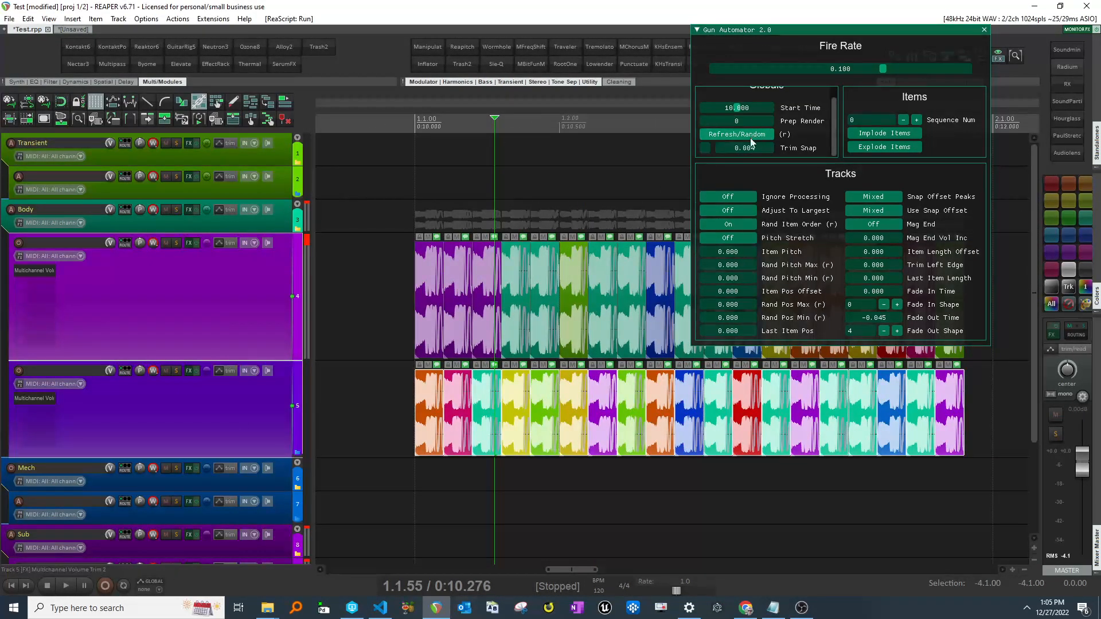
click(705, 148)
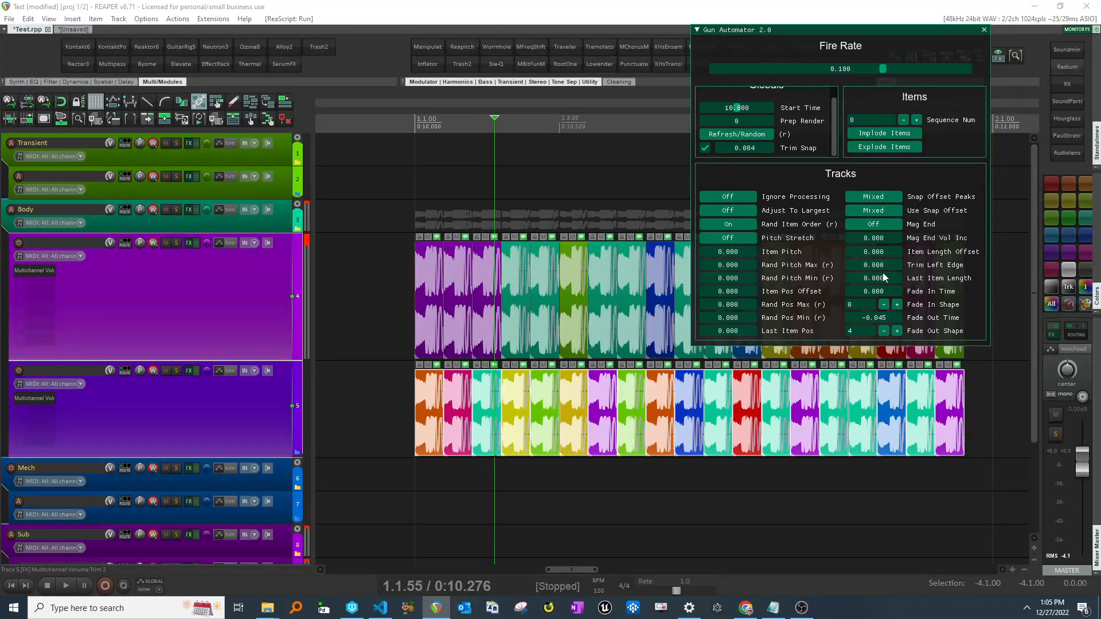
mouse_move(876, 269)
mouse_down()
mouse_move(918, 269)
mouse_move(854, 265)
mouse_move(879, 264)
mouse_up()
- Paste the copied Mech_01 item onto the Mech track and enlarge that track
scroll(611, 269, up, 2)
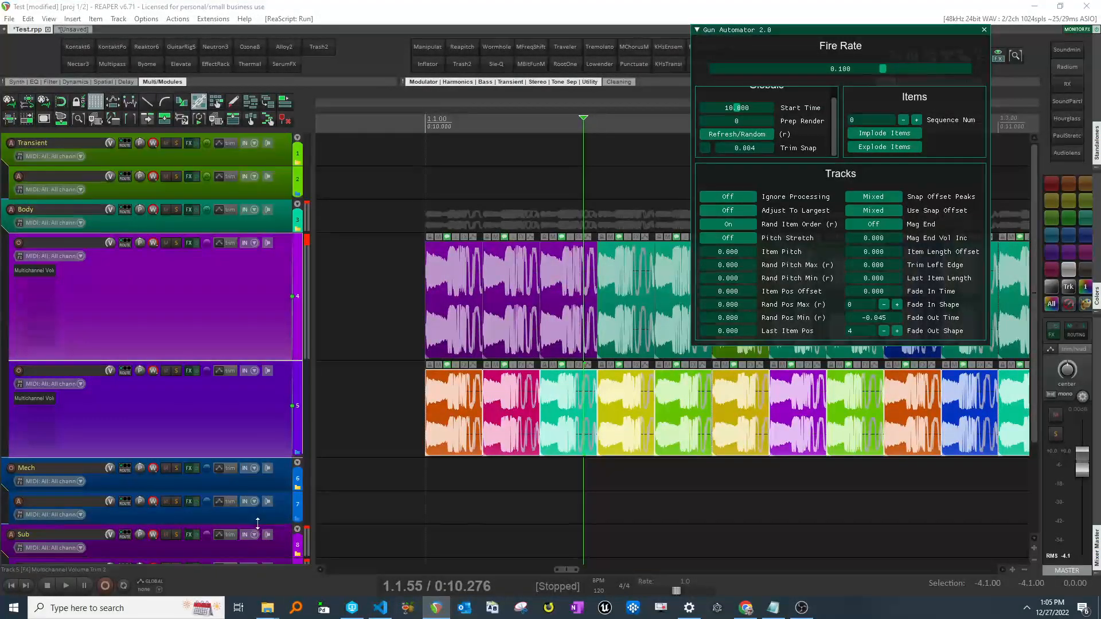
scroll(246, 514, down, 3)
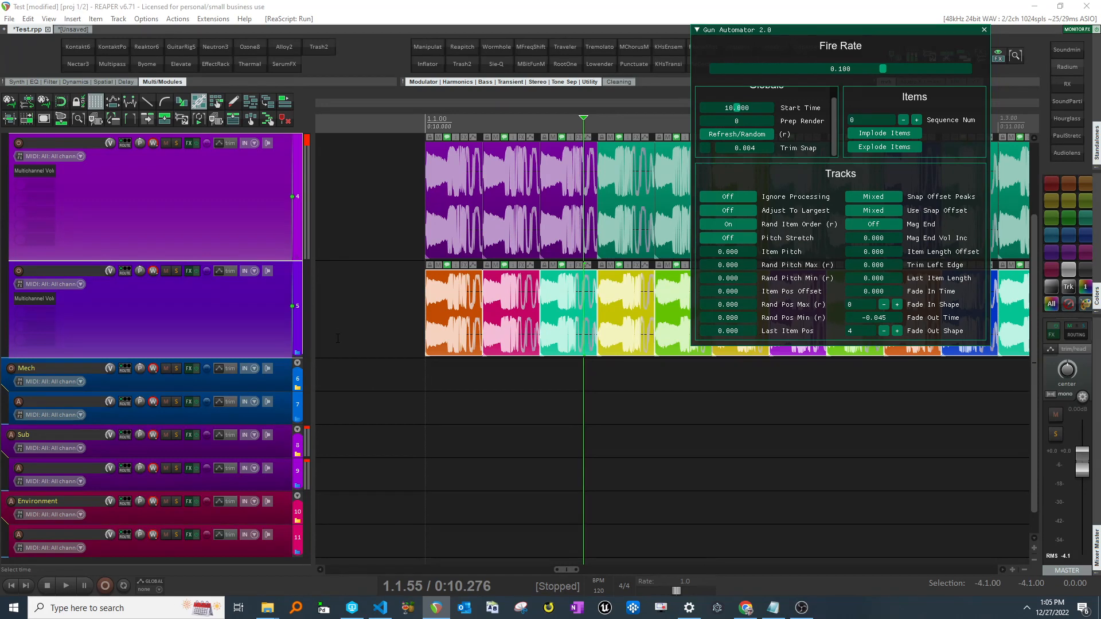
click(71, 29)
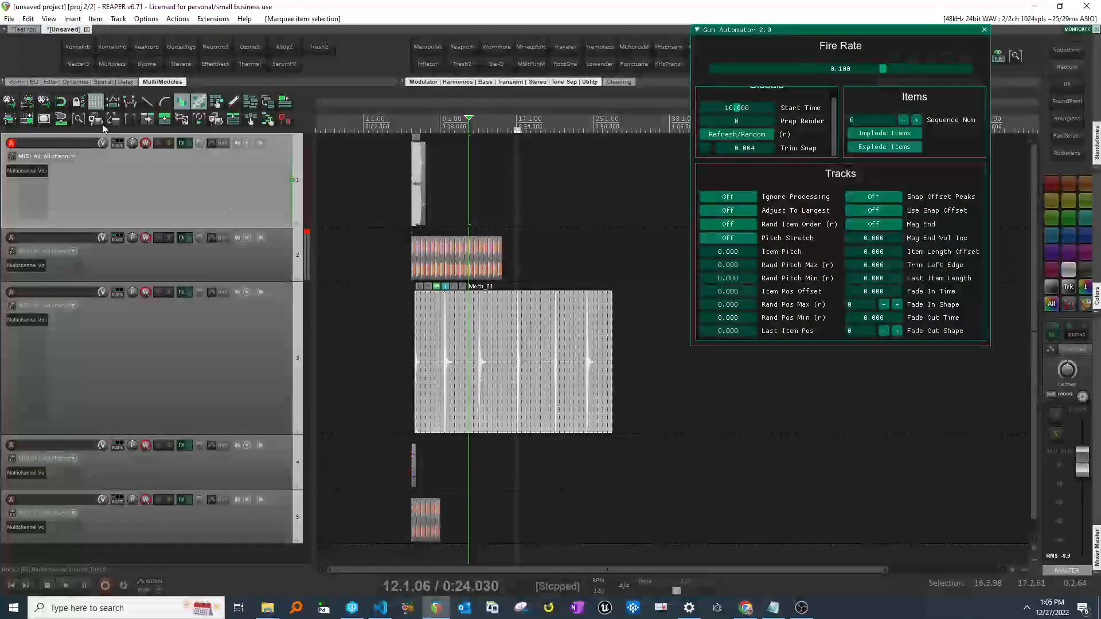
click(18, 29)
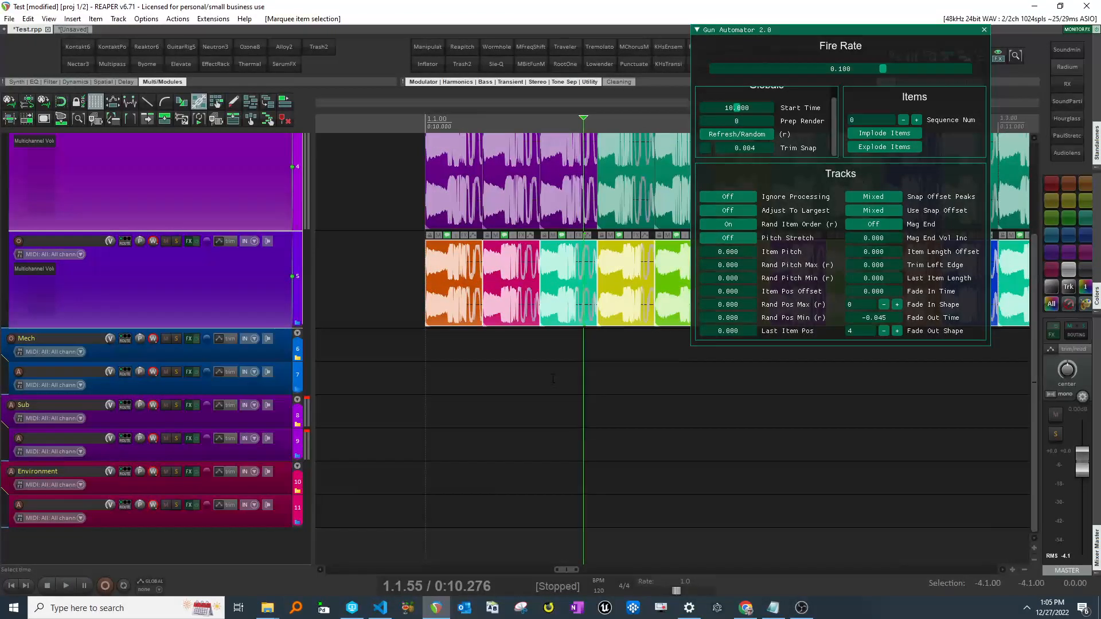
click(553, 378)
key(ctrl+v)
drag(256, 395, 257, 453)
scroll(534, 414, down, 4)
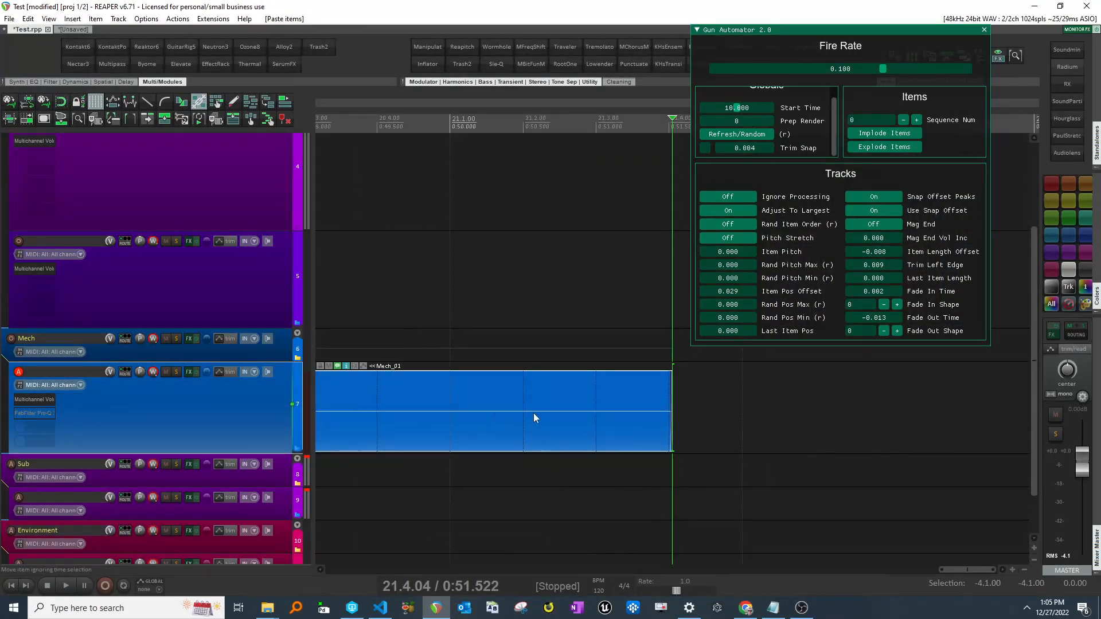
- Split the Mech_01 item on the Mech track with Dynamic split items at a gate threshold of -12.7 dB
scroll(534, 413, down, 5)
click(553, 407)
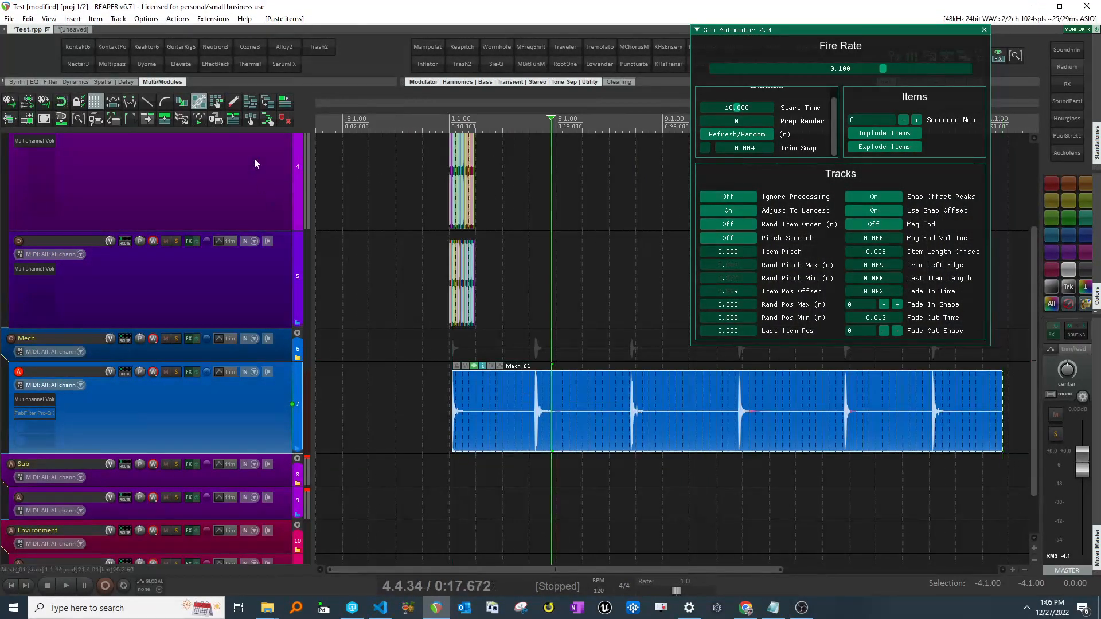
click(237, 107)
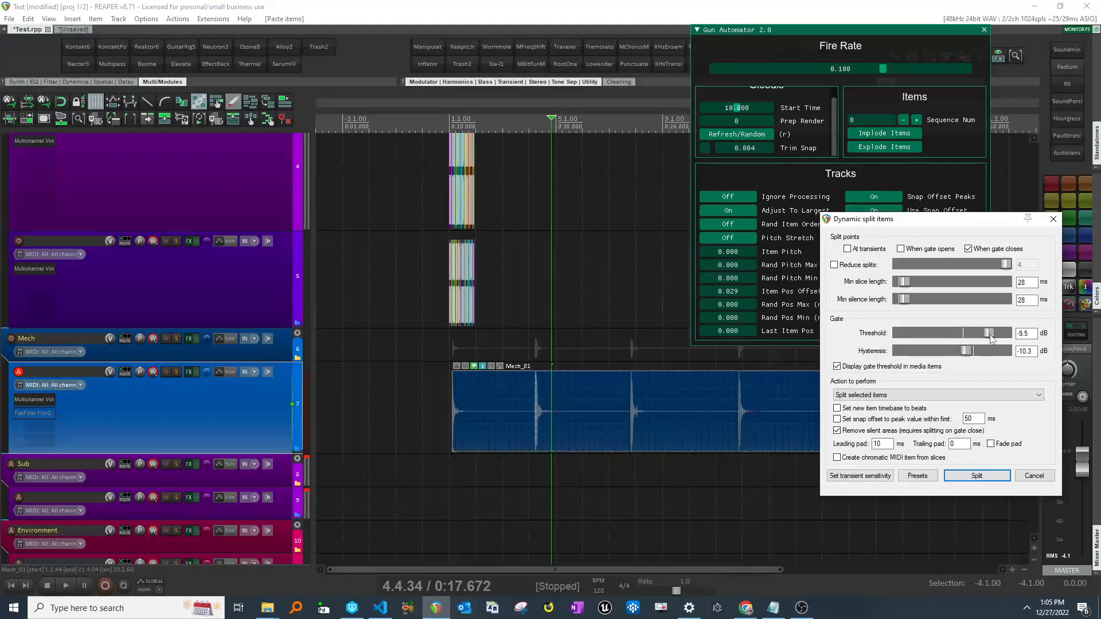
drag(999, 334, 986, 336)
scroll(764, 402, up, 4)
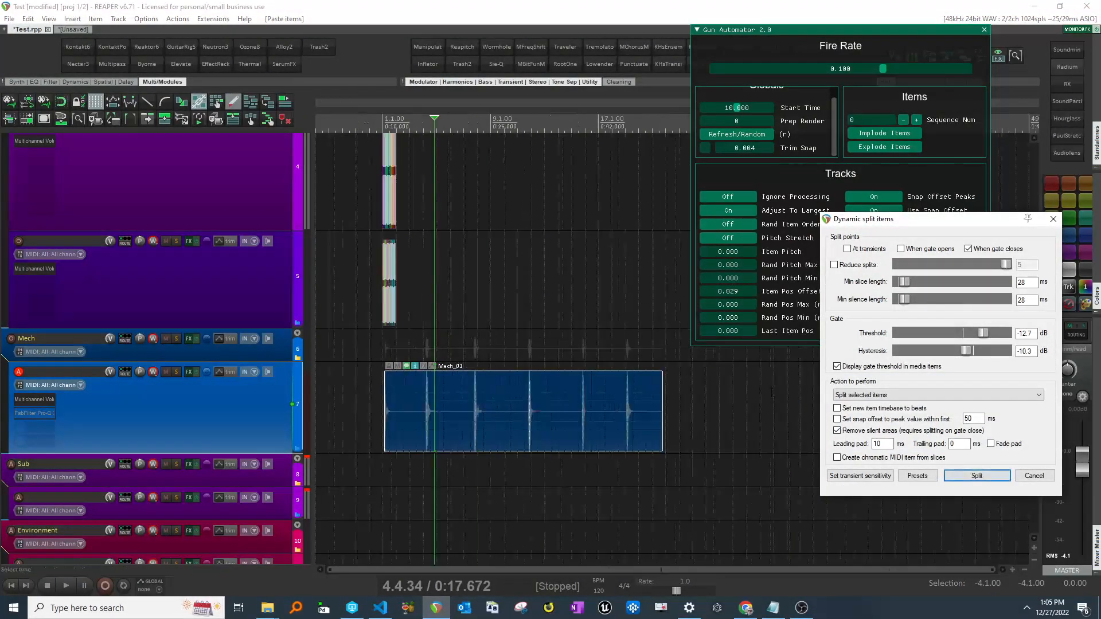
click(977, 476)
- Generate the firing sequence from the split mech items with Refresh/Random and select the mech track
scroll(977, 476, down, 4)
click(731, 133)
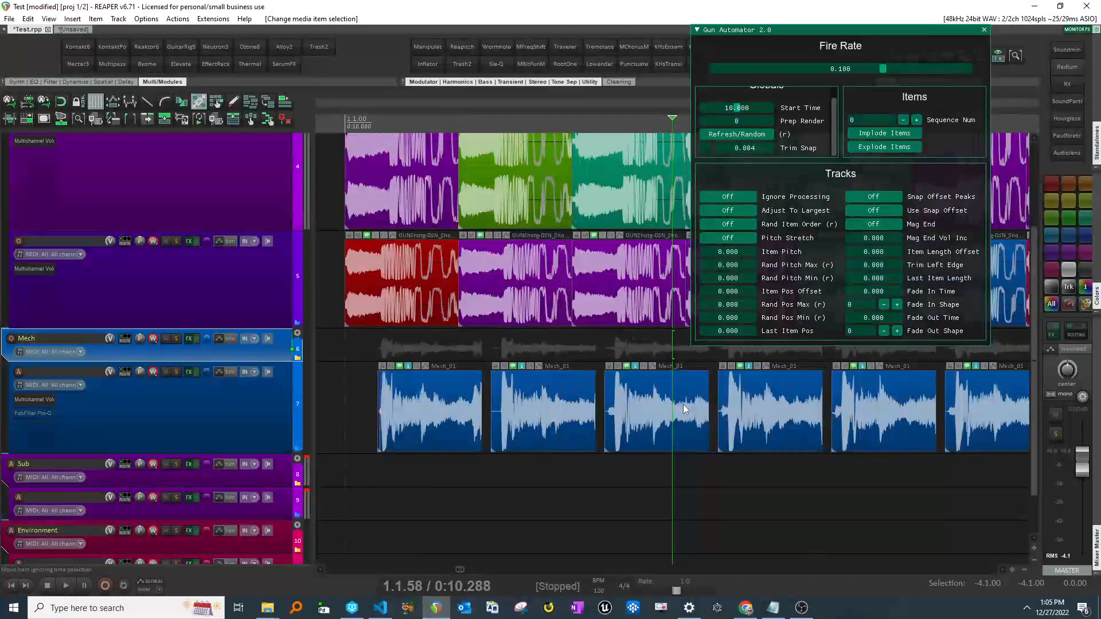
click(692, 405)
click(236, 400)
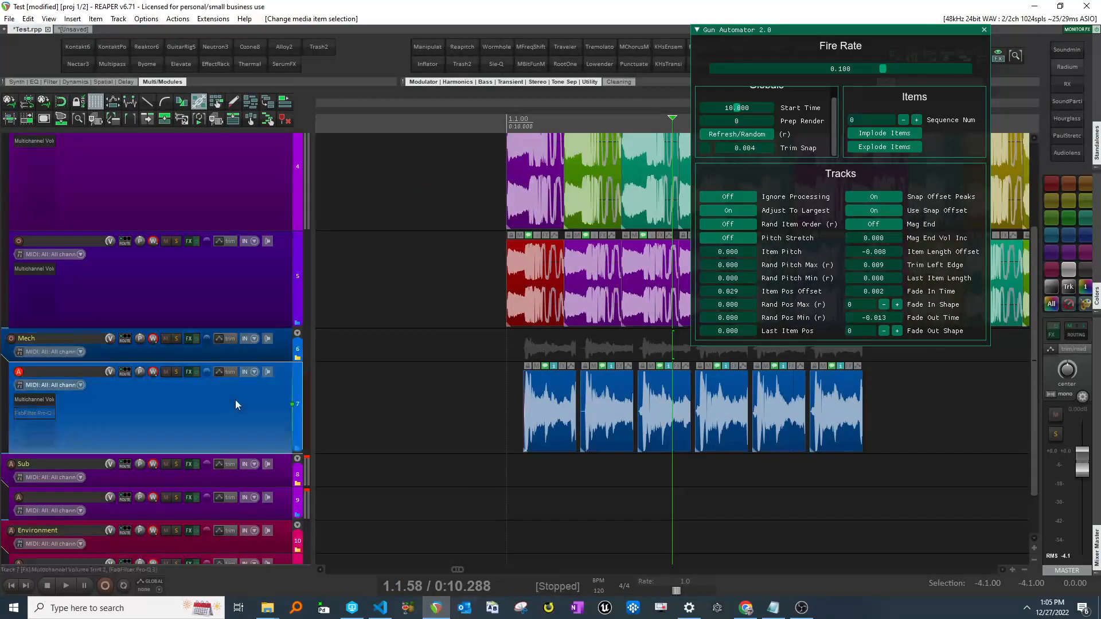
- Reset Trim Left Edge and Fade In Time to their defaults and regenerate the mech items
right_click(875, 253)
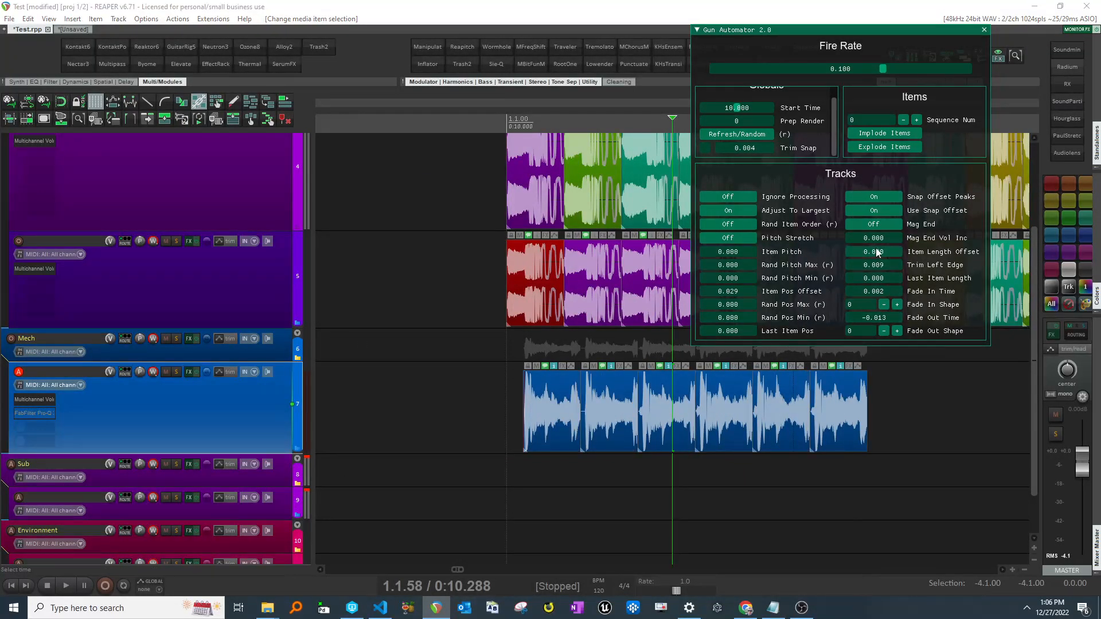
right_click(880, 291)
click(515, 349)
click(738, 136)
click(204, 417)
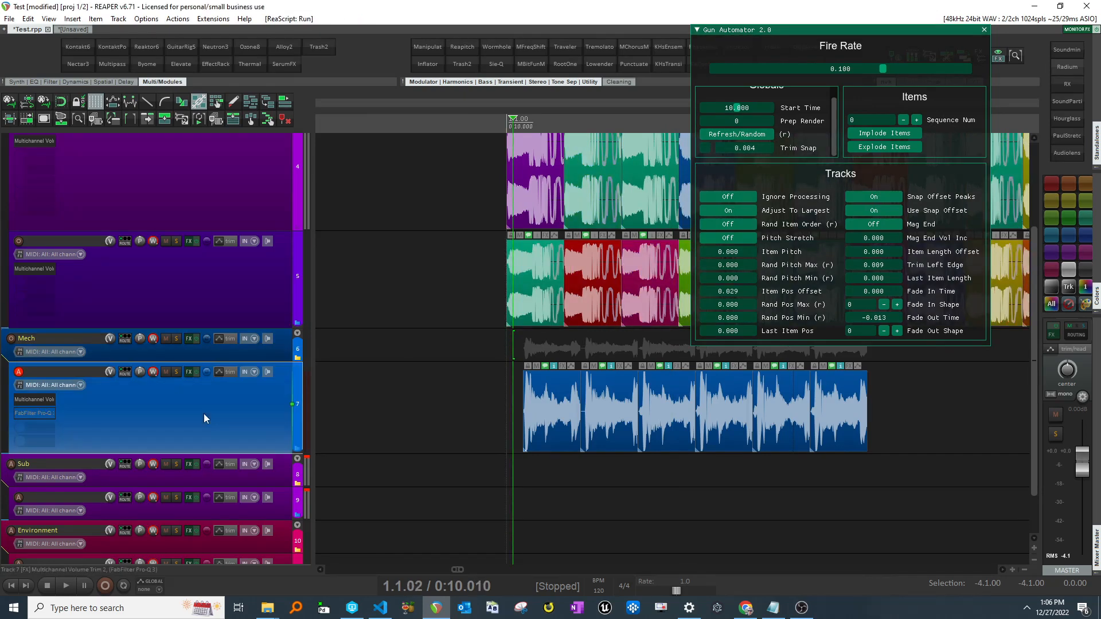
- Reset Item Pos Offset to zero for the mech track's generated items
right_click(725, 290)
click(581, 347)
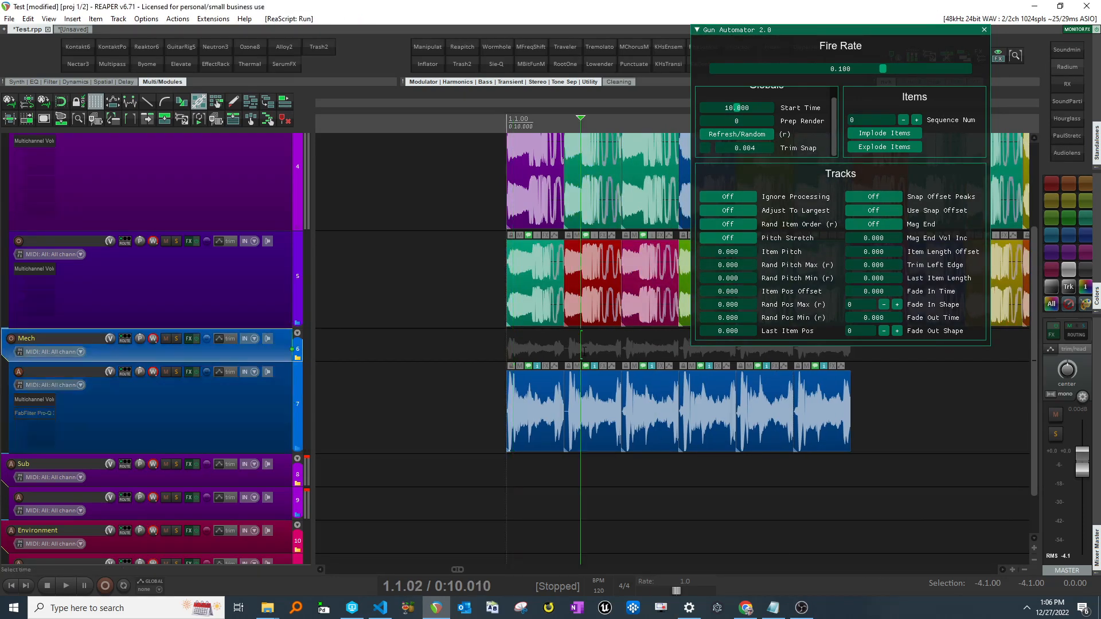
scroll(581, 347, up, 3)
scroll(615, 358, up, 2)
scroll(615, 358, down, 2)
click(469, 356)
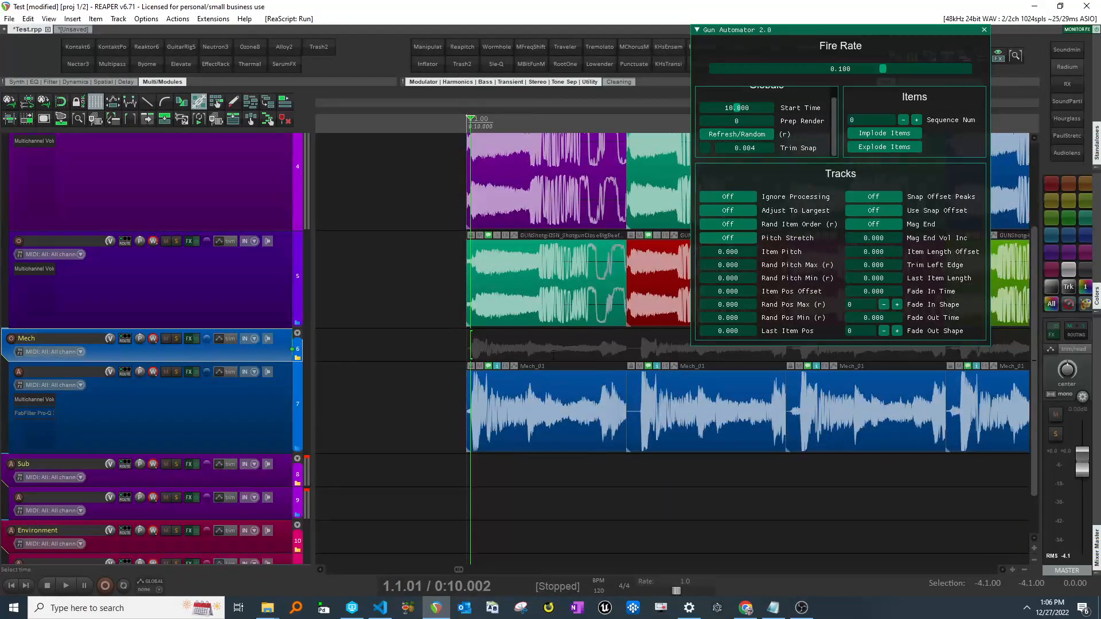
- Scroll and zoom through the gunshot and mech tracks to compare the generated items, moving the script window aside
scroll(559, 356, up, 3)
scroll(559, 355, right, 3)
click(412, 350)
scroll(412, 350, up, 2)
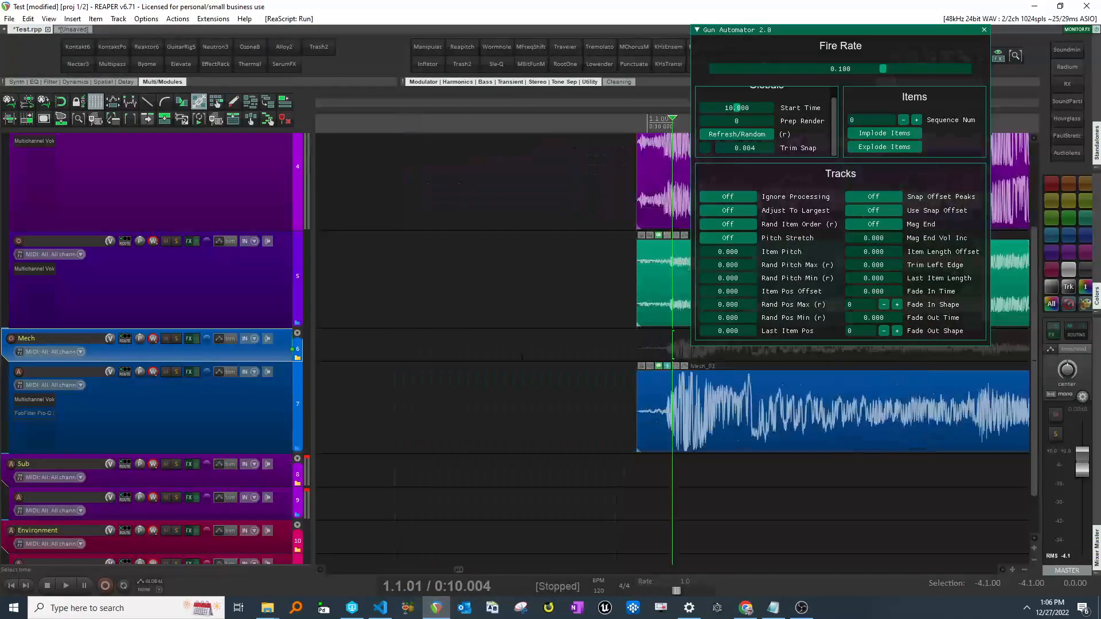
scroll(412, 350, down, 3)
scroll(412, 350, down, 3)
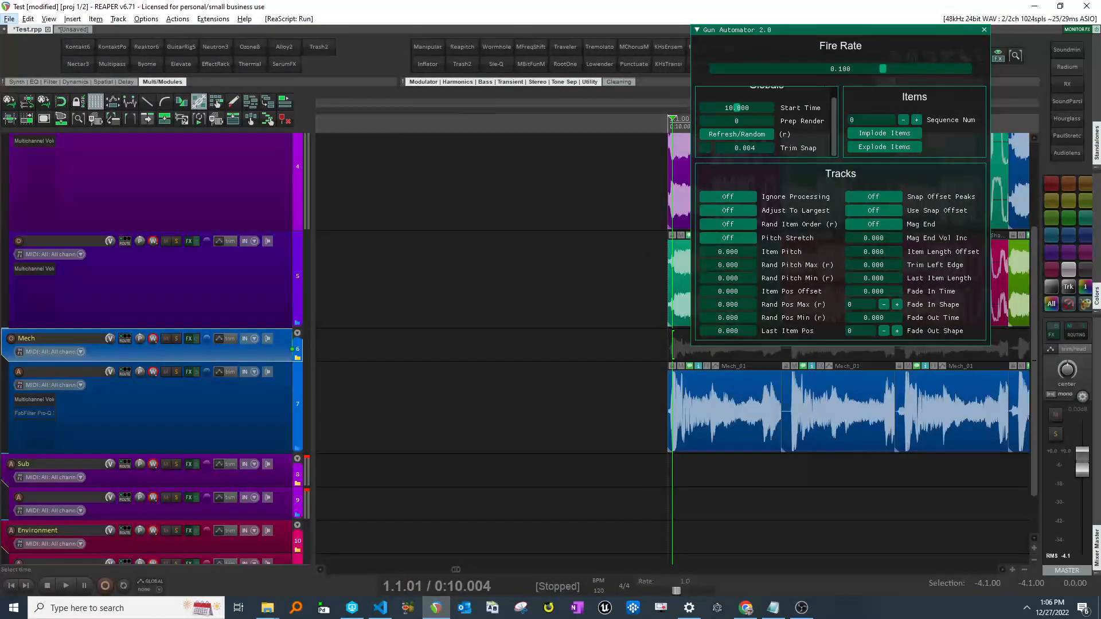
drag(854, 30, 1003, 30)
click(793, 226)
scroll(794, 226, up, 3)
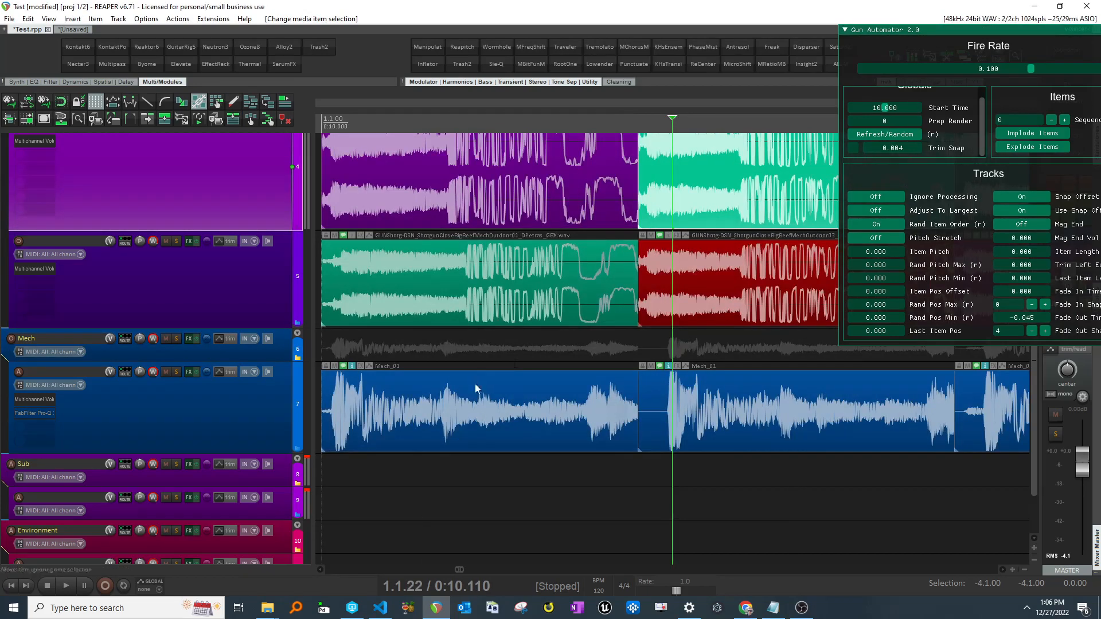
scroll(523, 415, down, 2)
click(524, 415)
scroll(596, 433, right, 2)
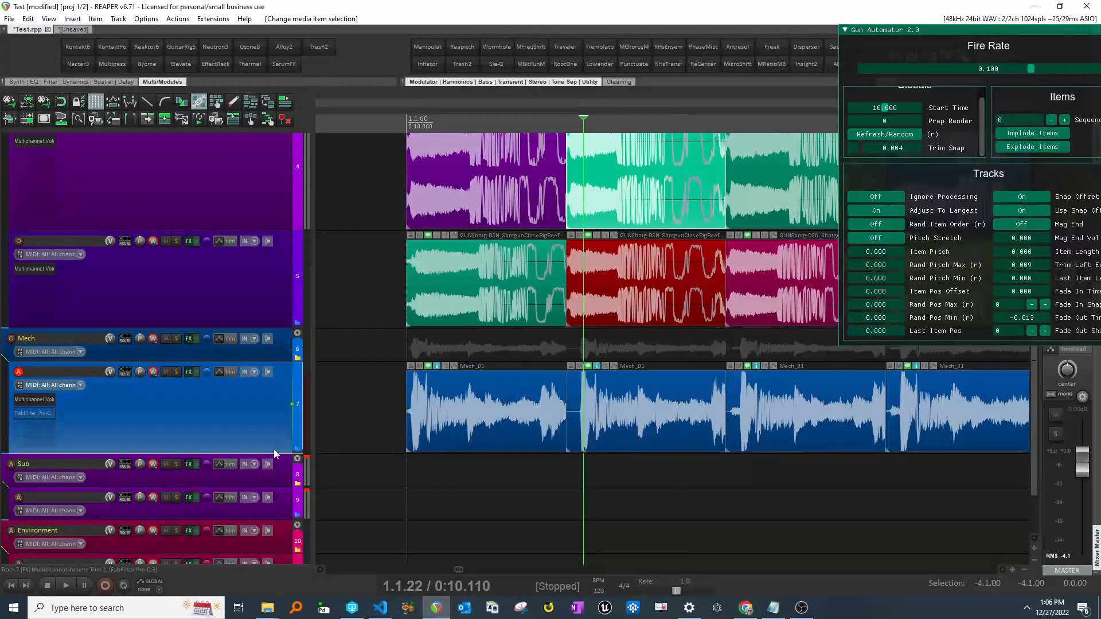
- Reposition the Gun Automator window and enable Snap Offset Peaks for the mech track
drag(975, 30, 910, 15)
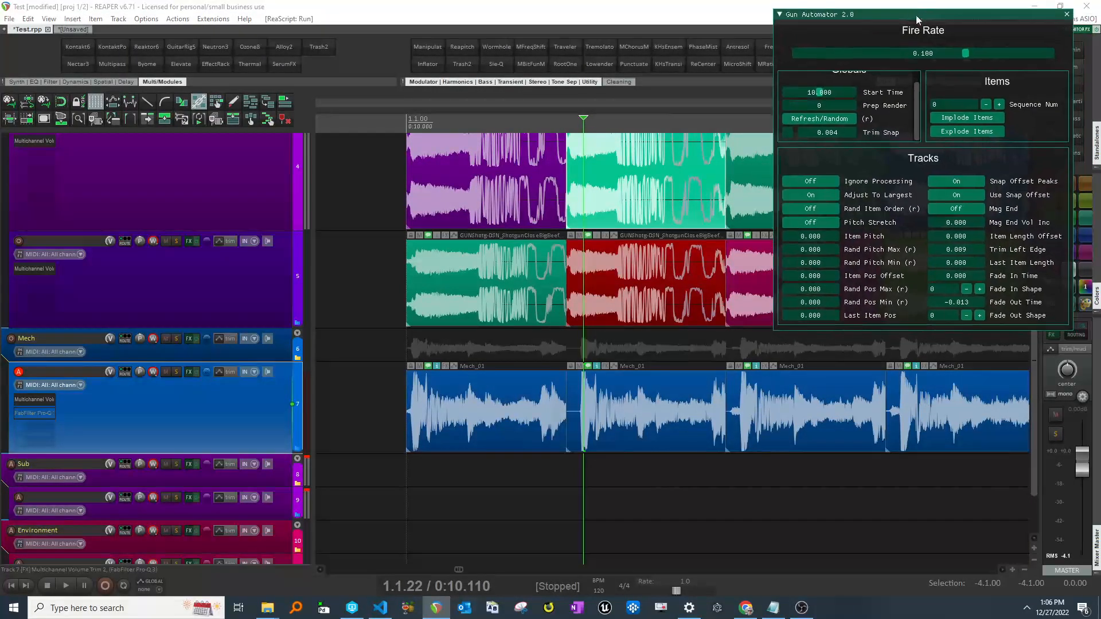
click(958, 184)
scroll(741, 384, right, 2)
scroll(769, 416, right, 10)
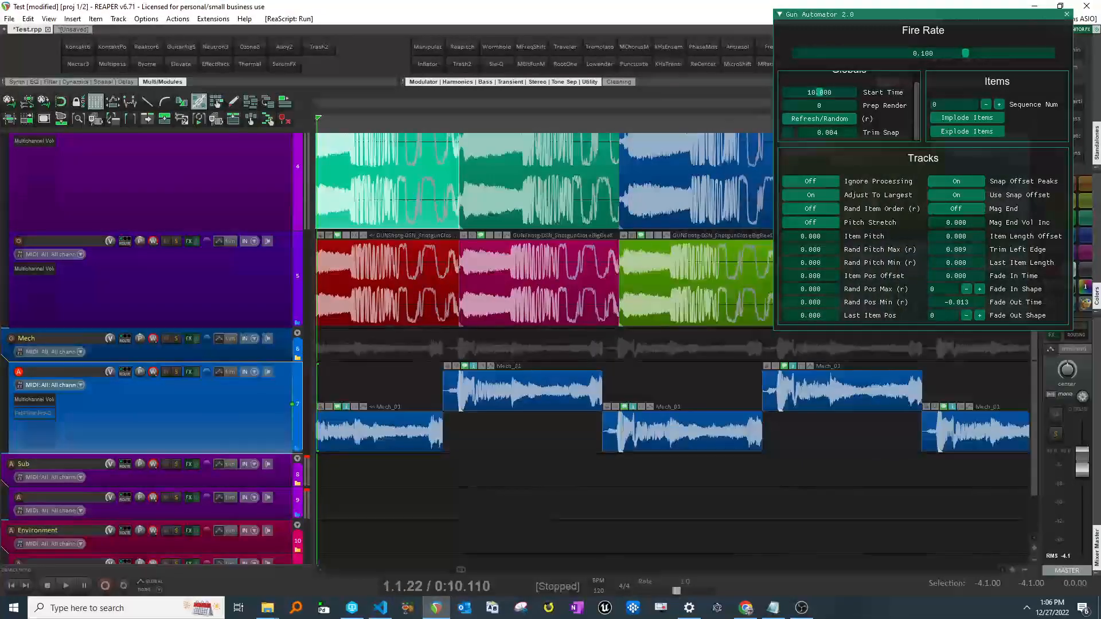
scroll(677, 450, left, 10)
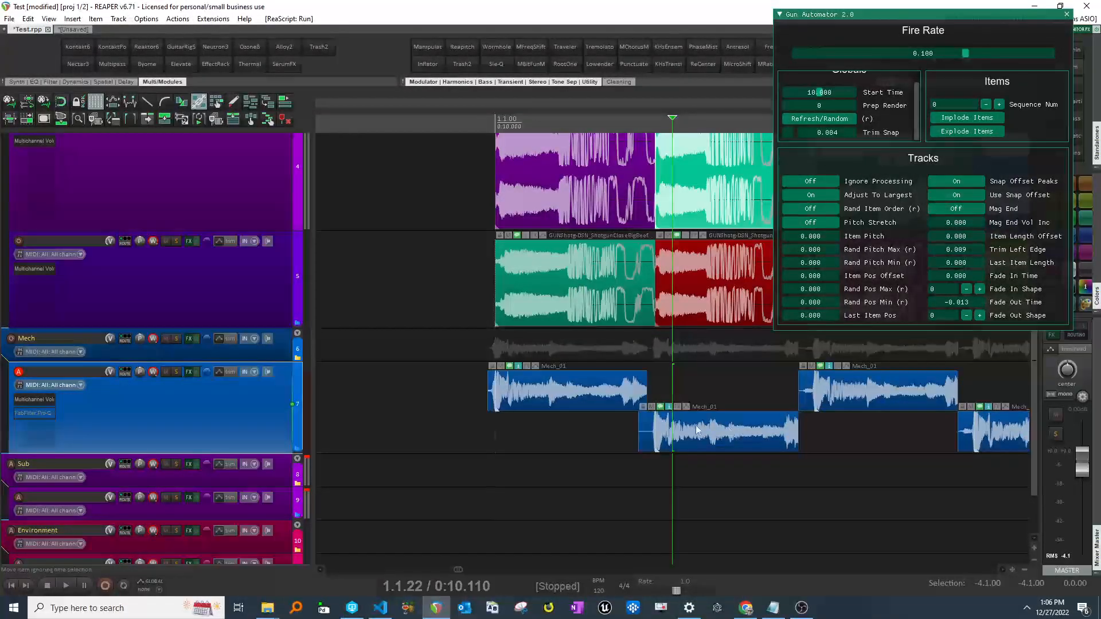
- Toggle Use Snap Offset off and back on, and inspect the staggered mech items along the timeline
click(952, 195)
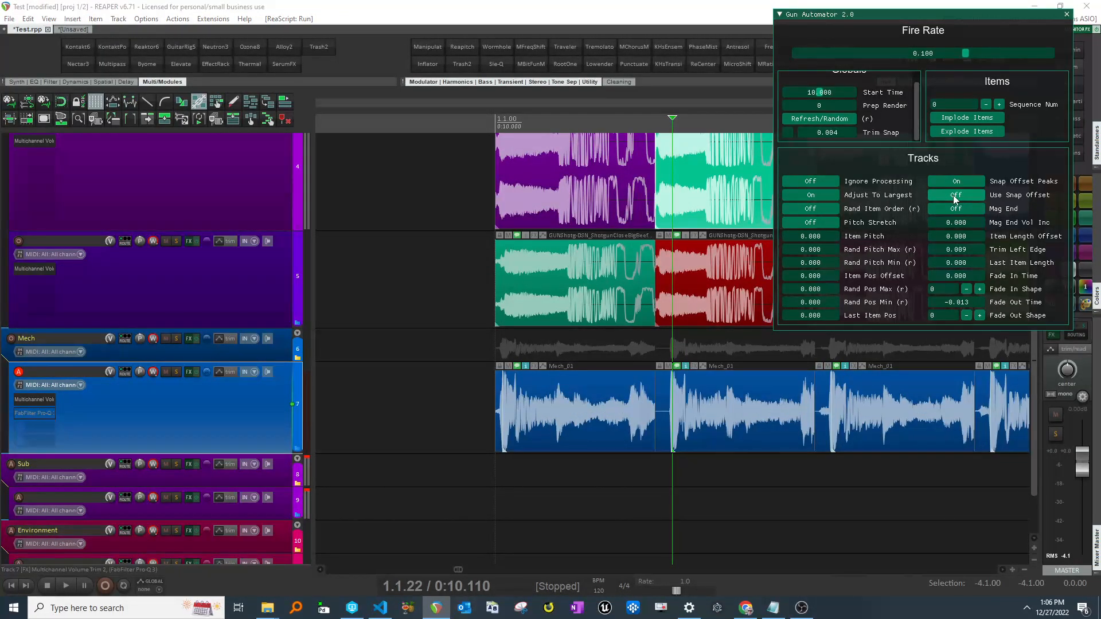
click(953, 196)
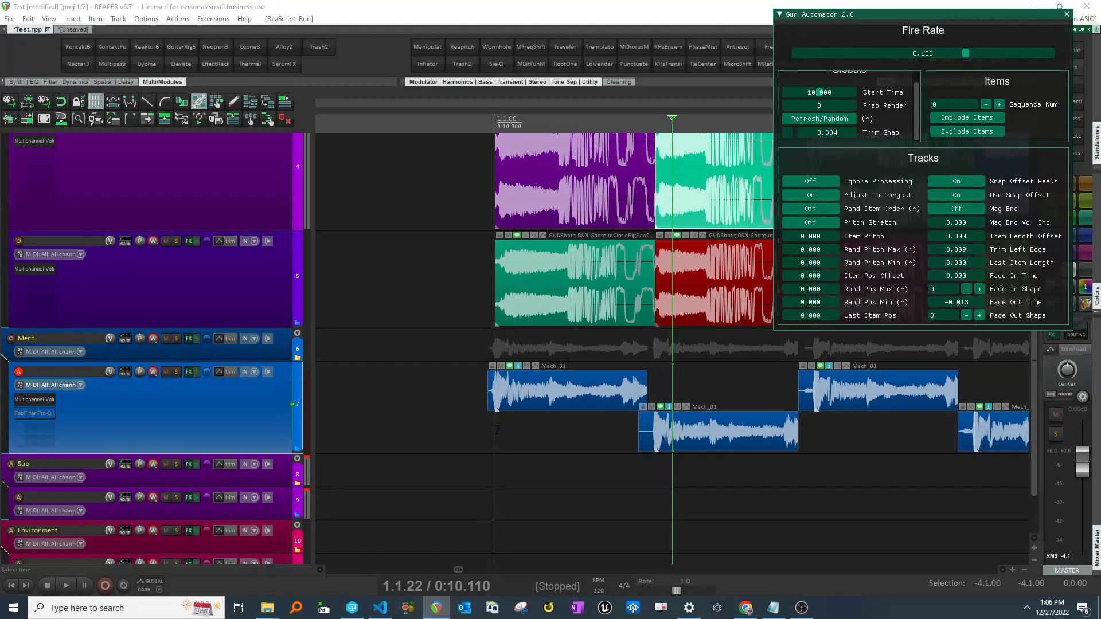
click(497, 430)
scroll(497, 430, up, 3)
scroll(693, 439, right, 3)
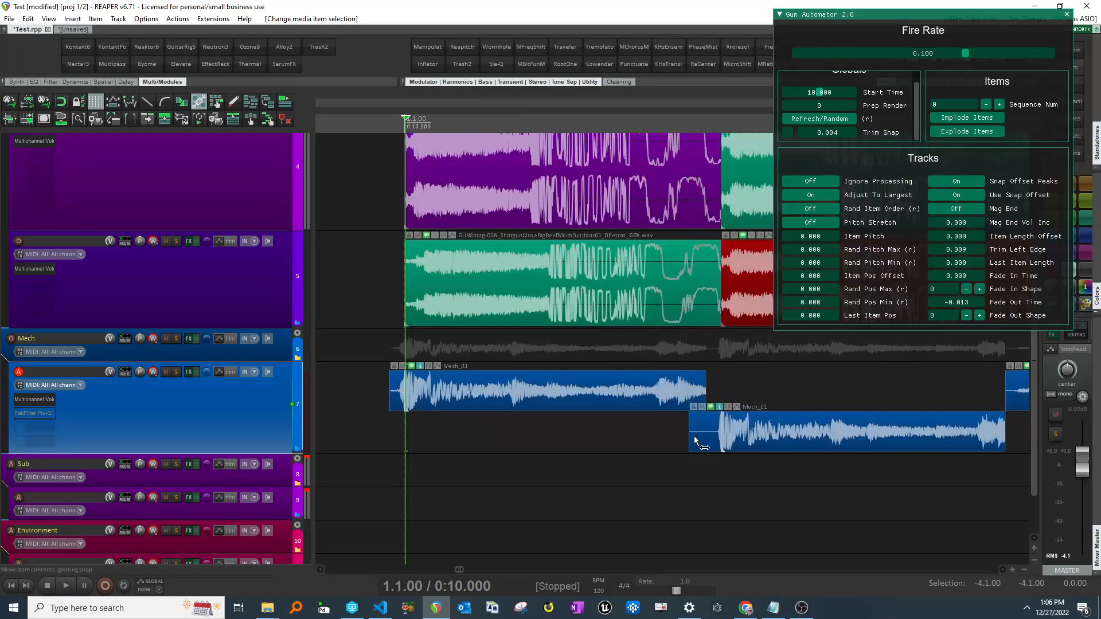
scroll(694, 440, right, 3)
scroll(691, 395, left, 5)
scroll(694, 398, down, 3)
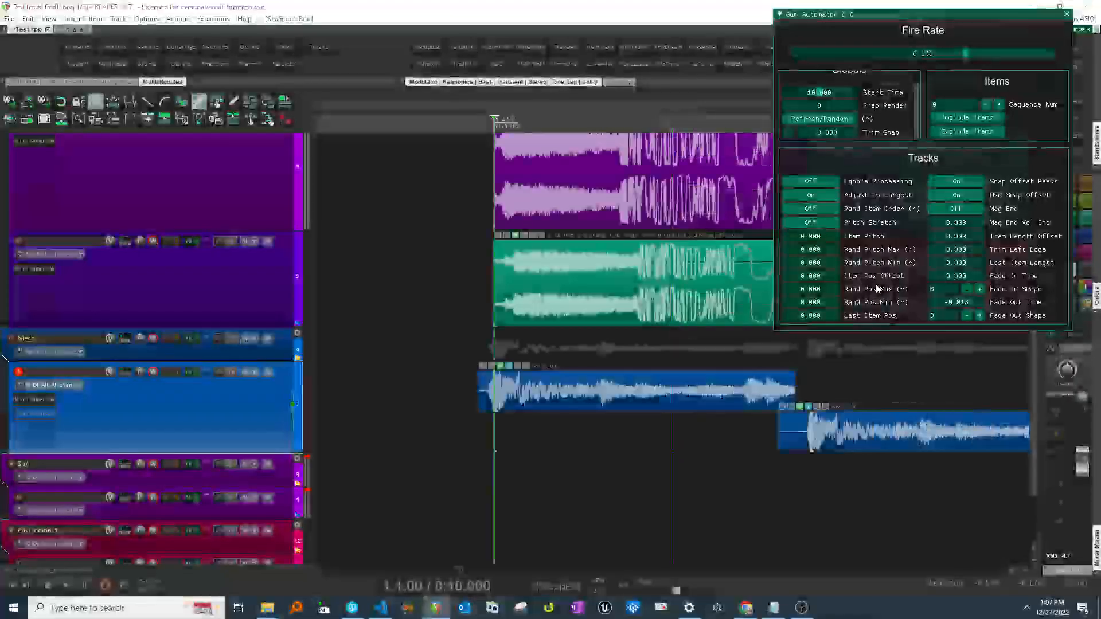
scroll(690, 401, right, 1)
scroll(940, 396, down, 3)
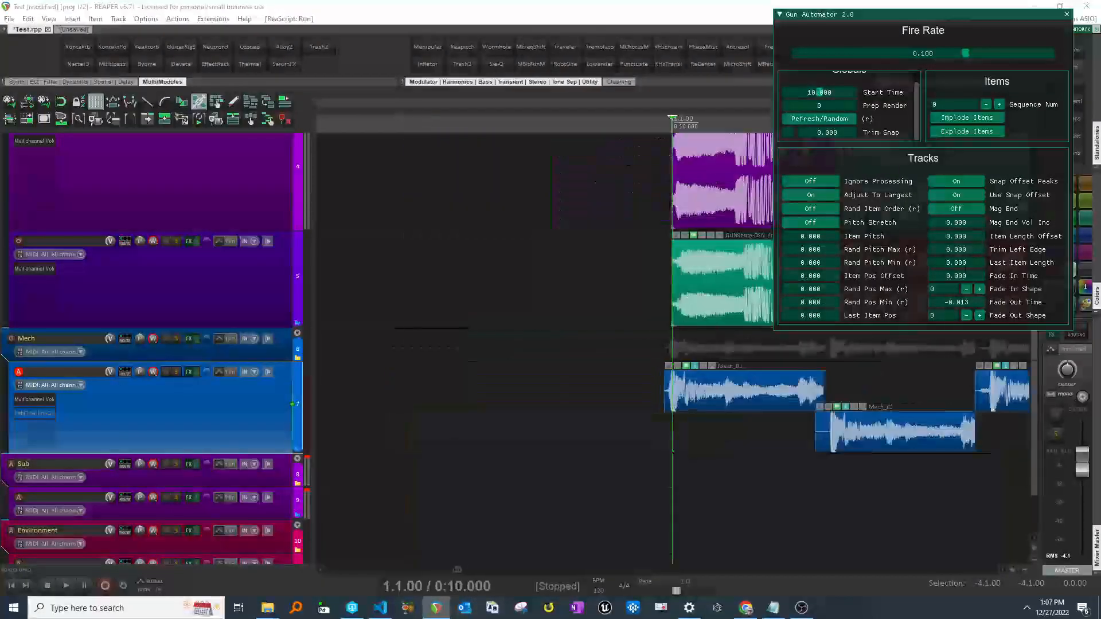
- Set Trim Left Edge to 0.014 for the mech track's items
scroll(940, 395, right, 1)
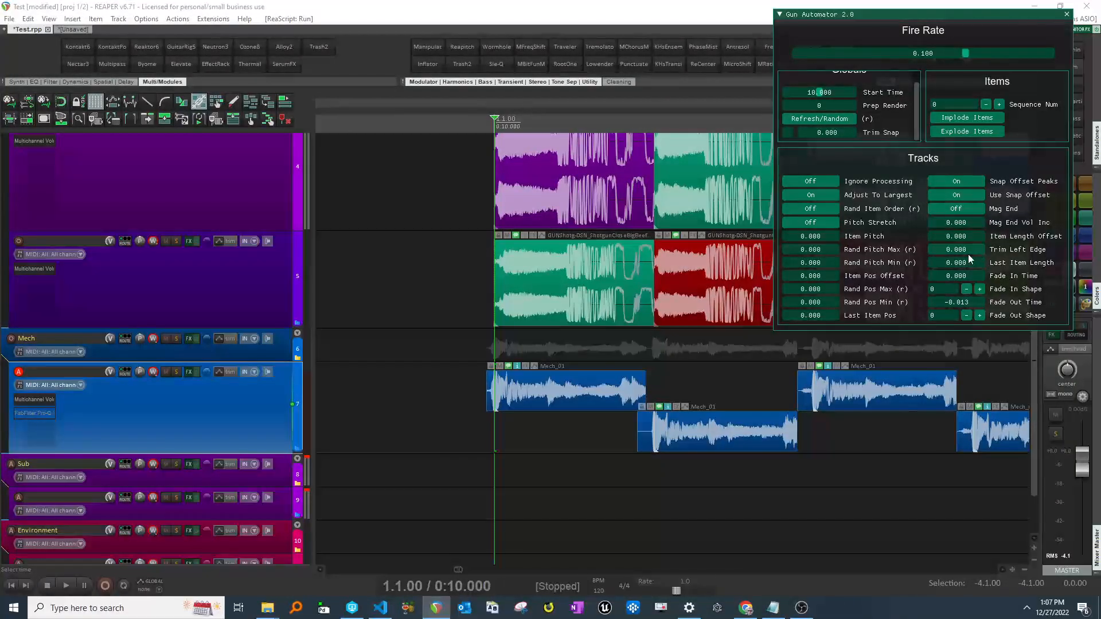
scroll(730, 374, right, 1)
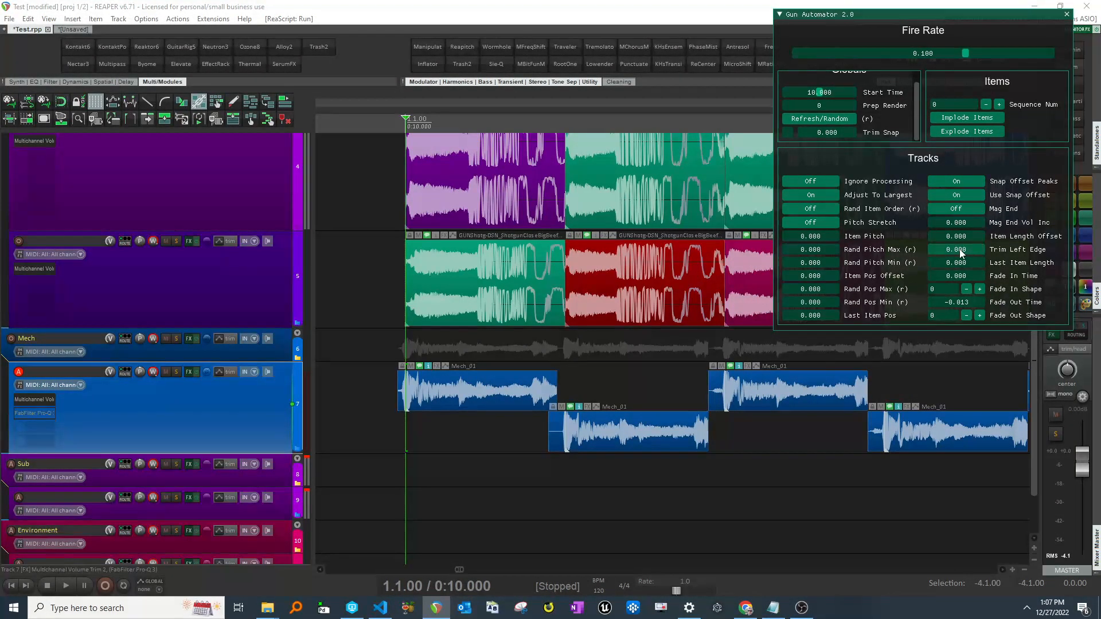
drag(965, 250, 1100, 253)
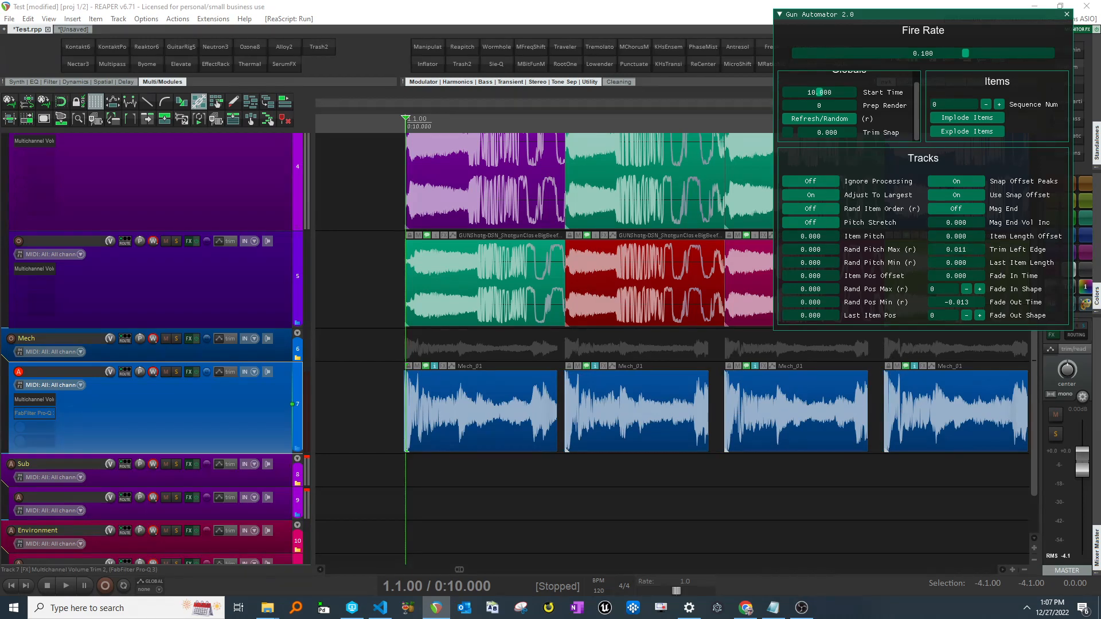
drag(972, 249, 1051, 249)
- Zoom and scroll through the regenerated mech items to examine their trimmed starts
scroll(837, 411, right, 2)
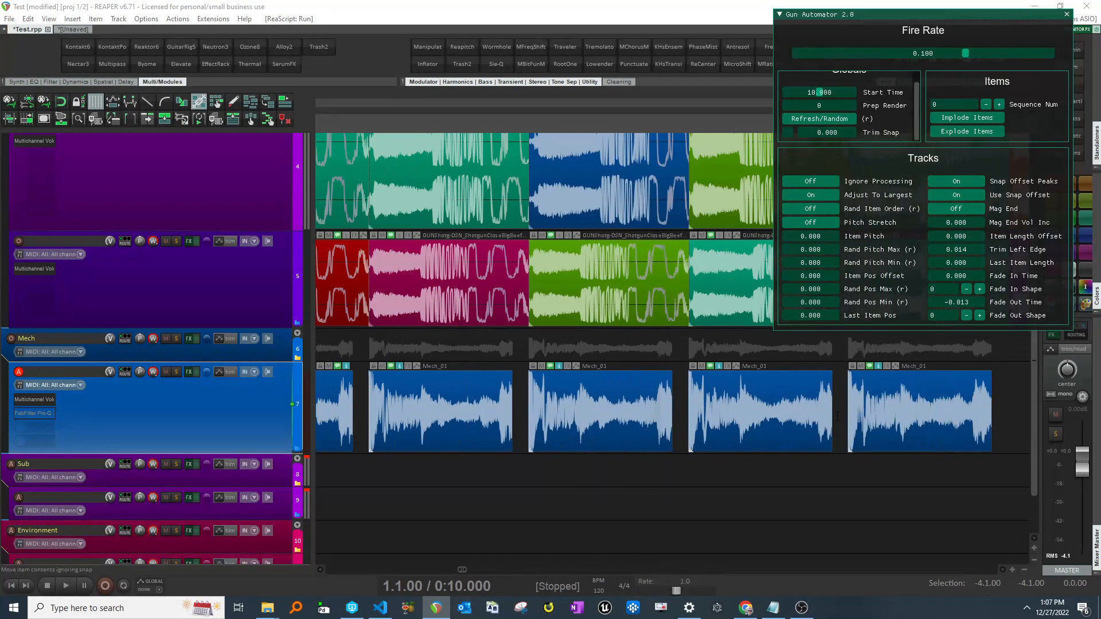
scroll(824, 419, down, 1)
scroll(825, 420, right, 3)
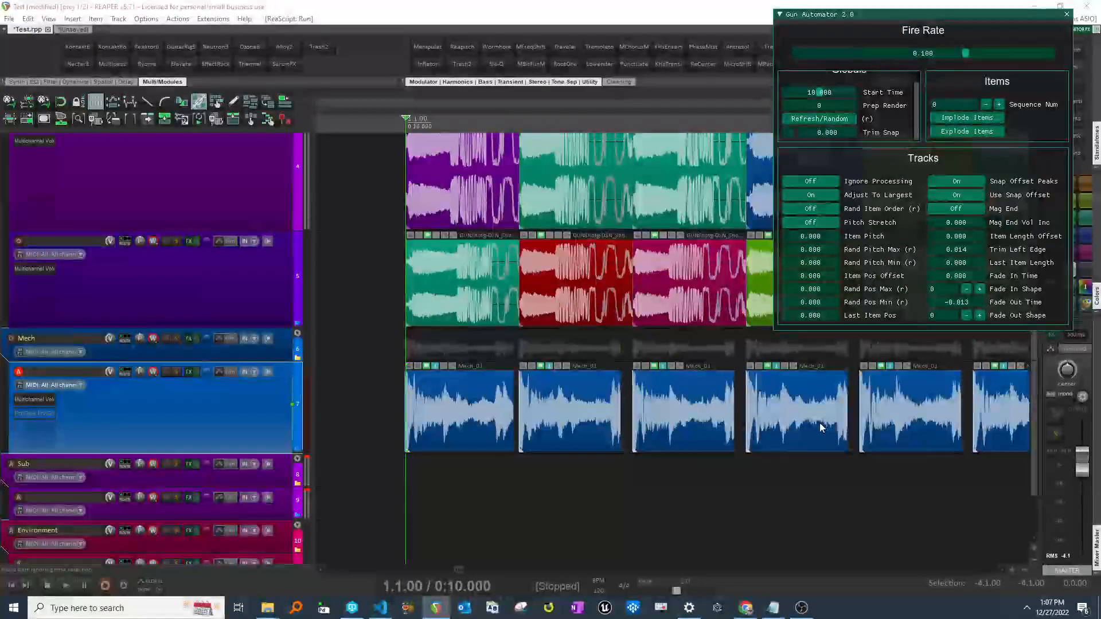
click(451, 421)
scroll(451, 421, up, 4)
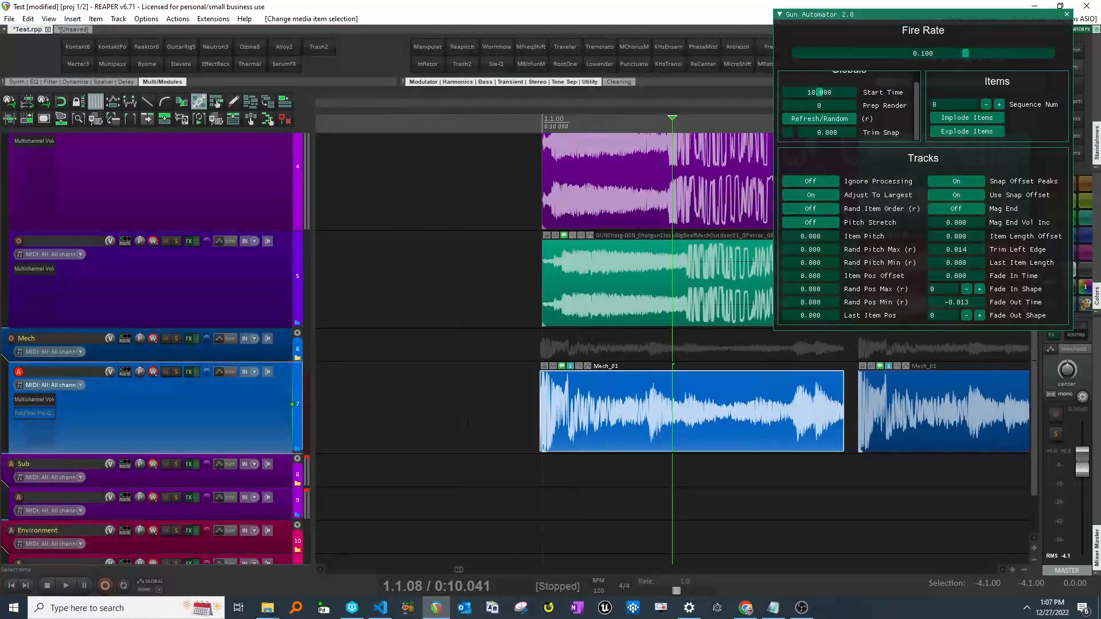
scroll(454, 429, up, 3)
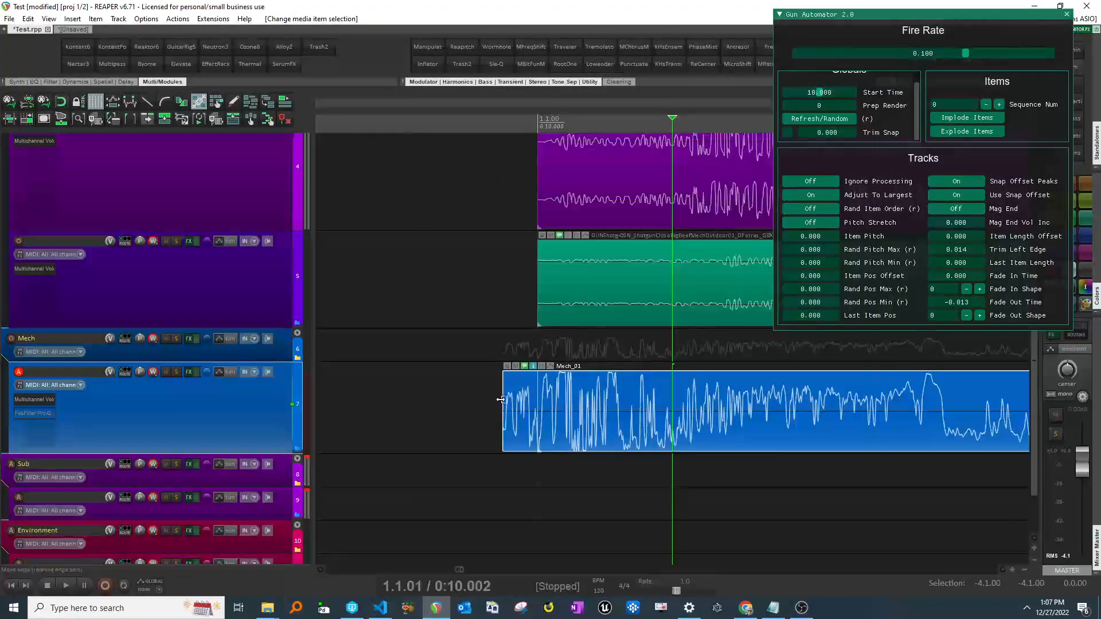
scroll(513, 409, down, 5)
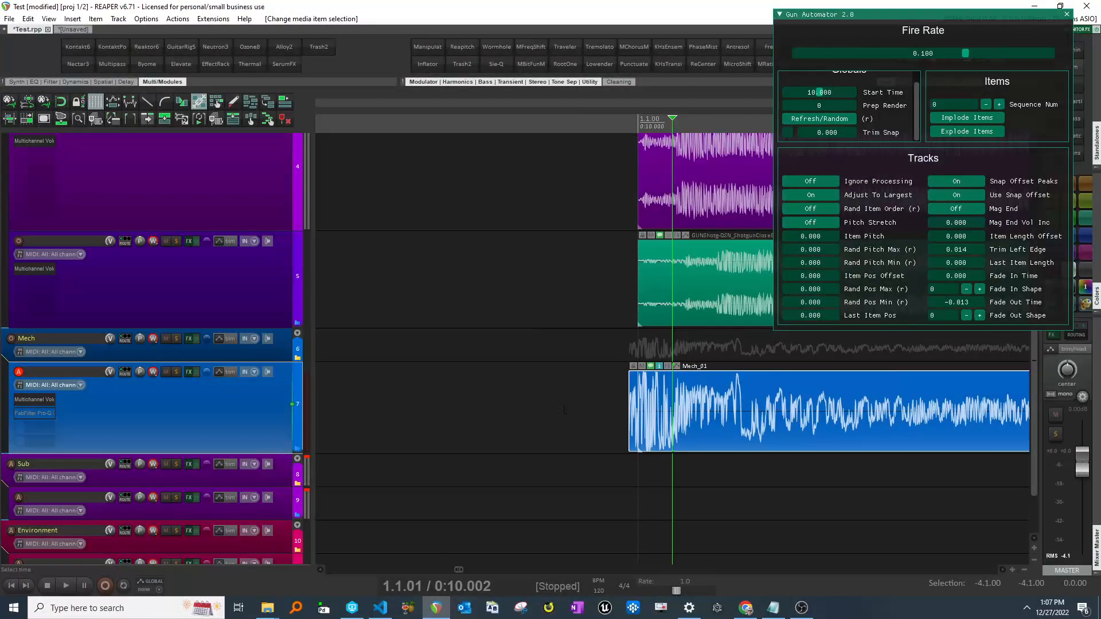
scroll(631, 421, right, 3)
scroll(845, 390, down, 4)
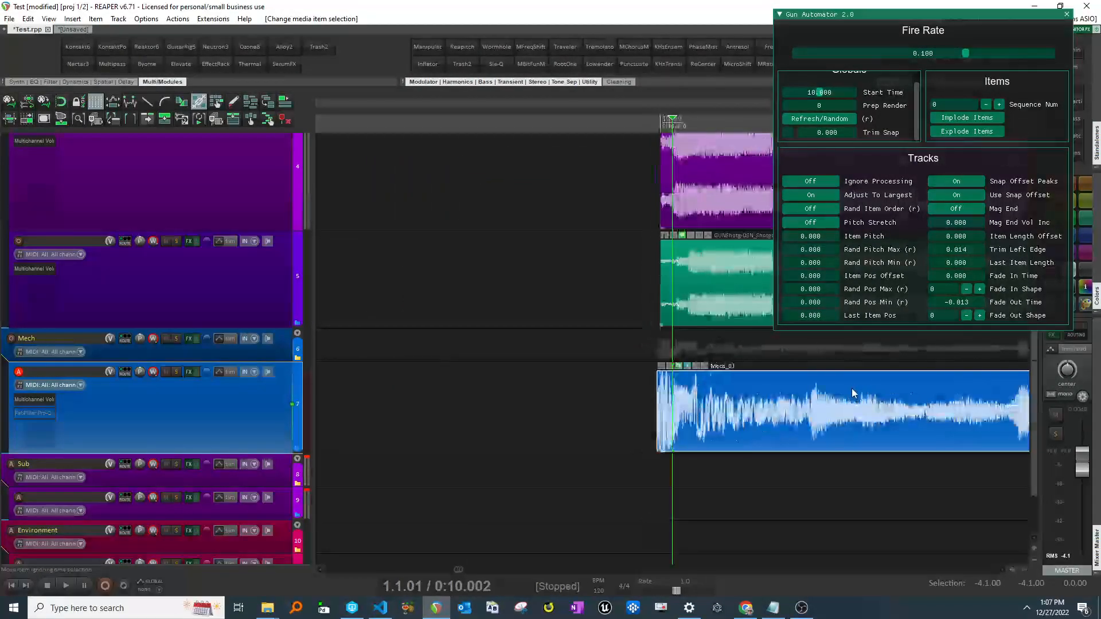
scroll(845, 401, down, 3)
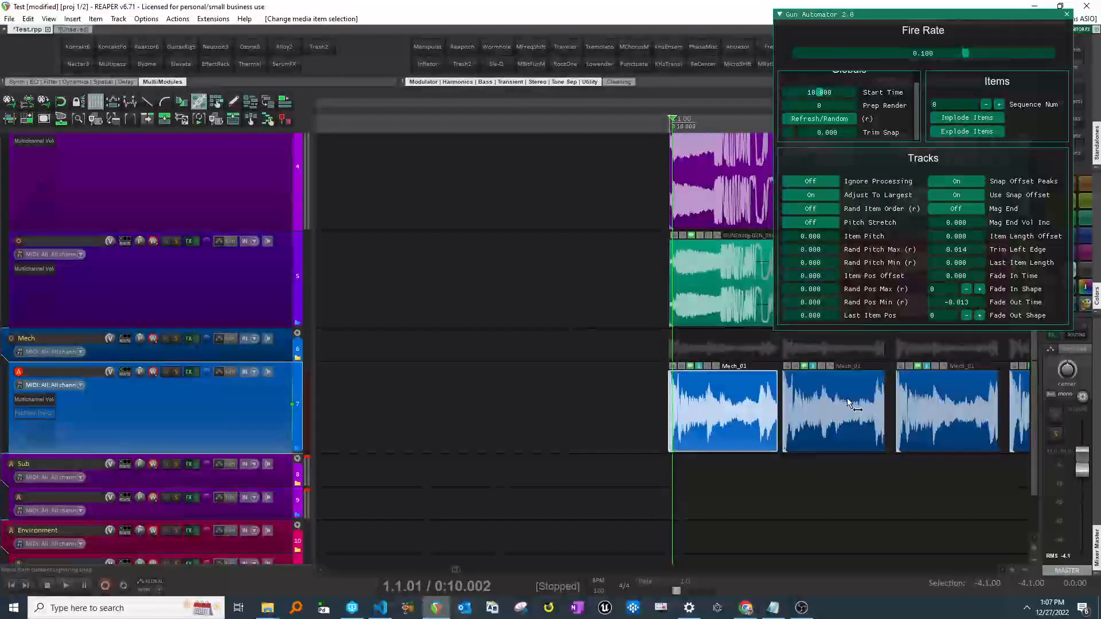
scroll(845, 400, right, 2)
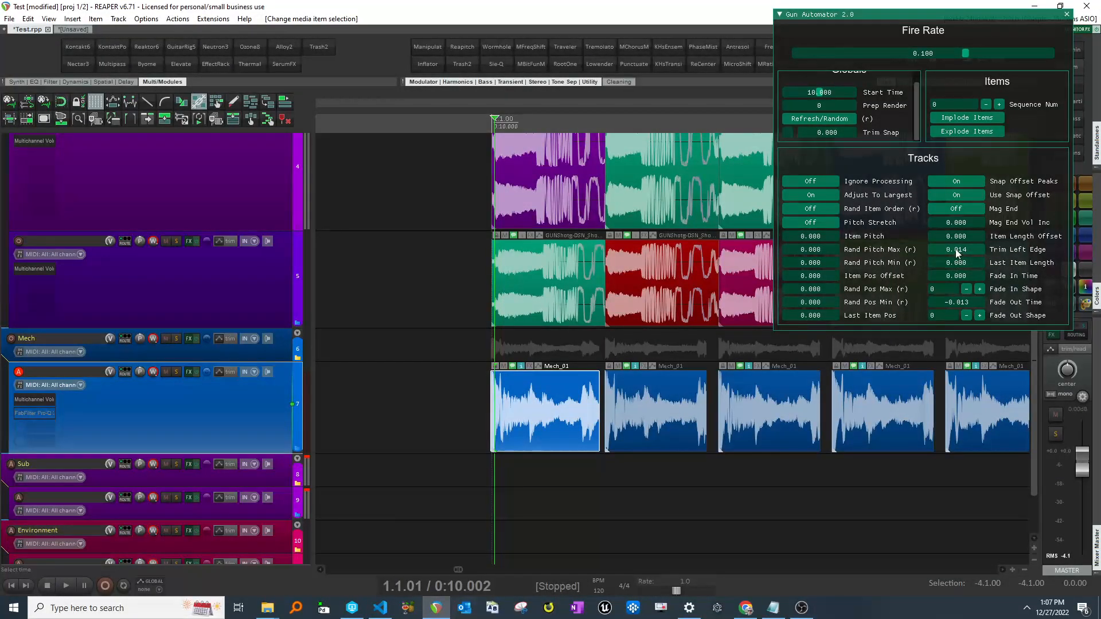
- Set Trim Left Edge to 0.044 and check the first mech item
mouse_move(960, 249)
mouse_down()
mouse_move(938, 251)
mouse_move(976, 247)
mouse_up()
scroll(807, 415, right, 3)
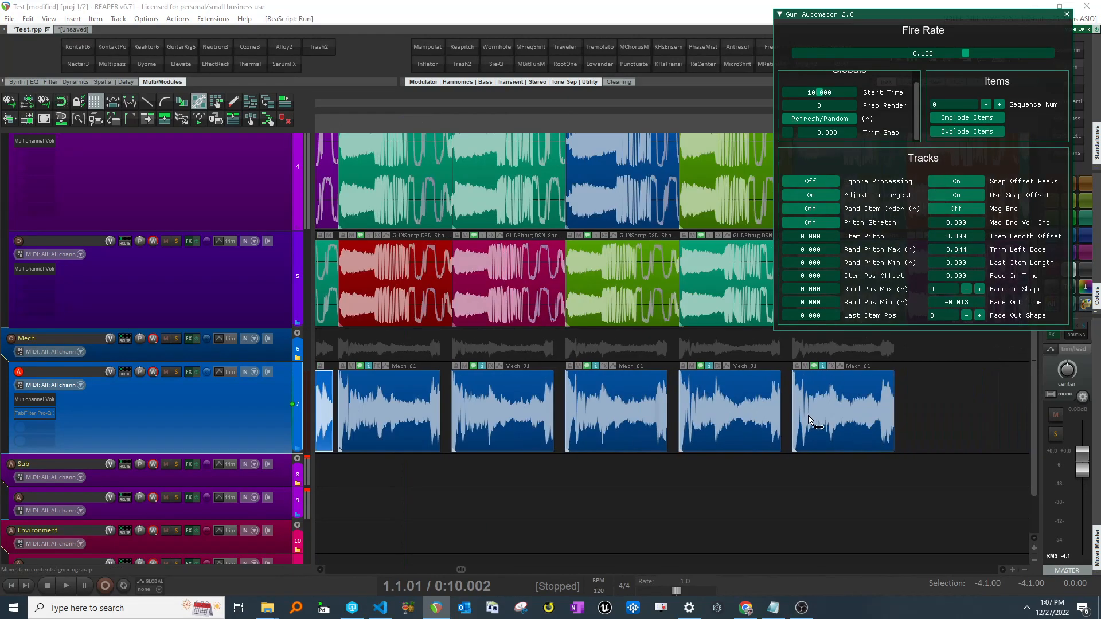
scroll(820, 407, left, 3)
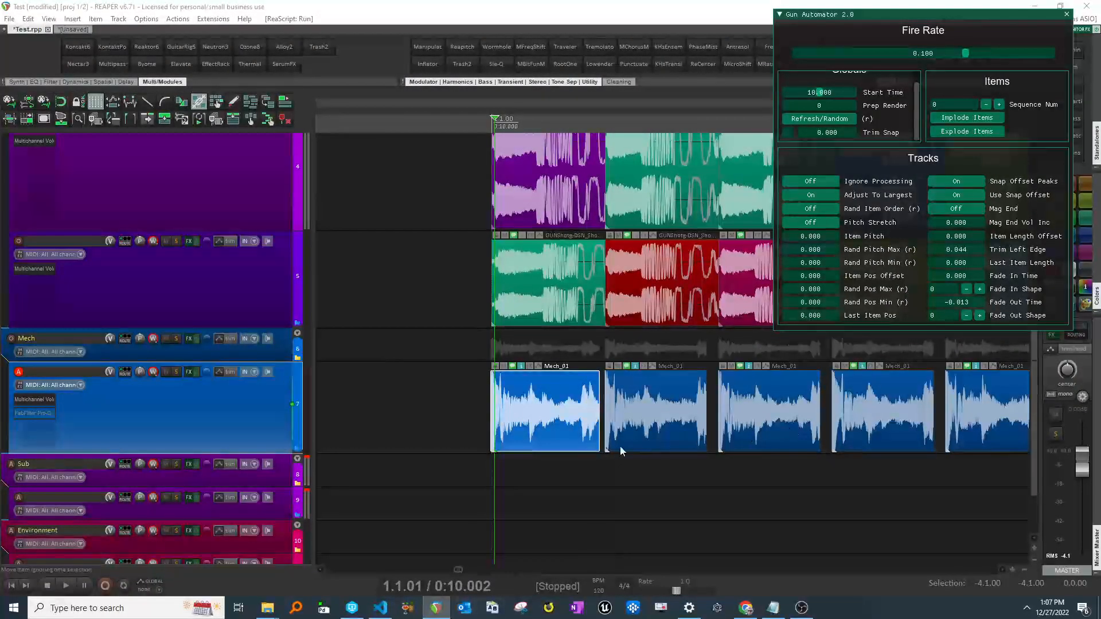
click(518, 421)
scroll(517, 421, up, 3)
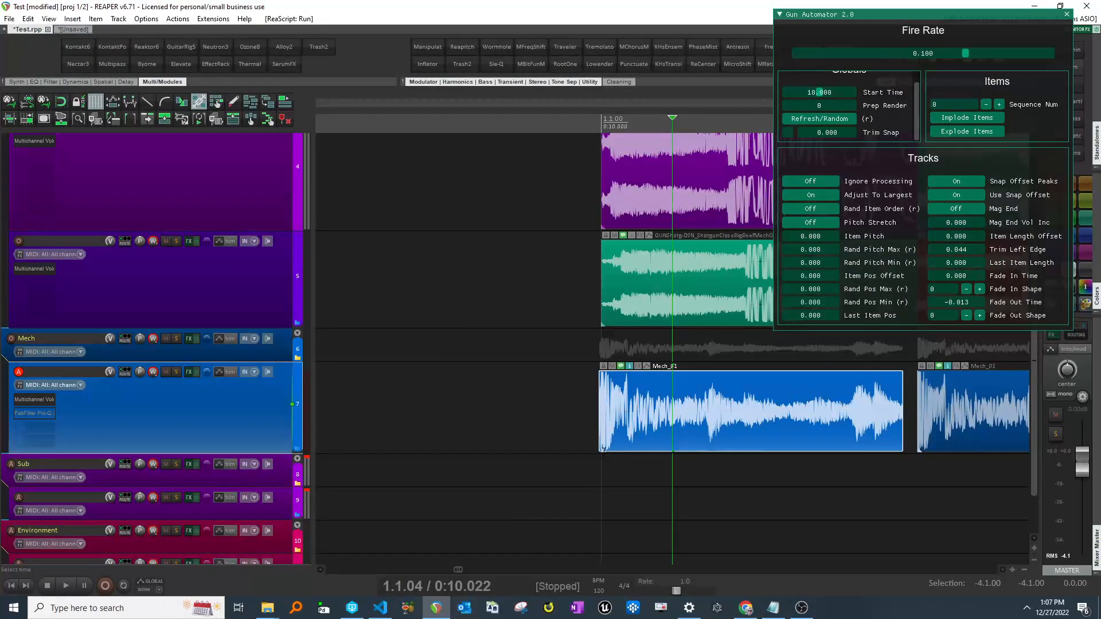
- Shift the first mech item's snap offset and set Trim Left Edge to 0.034
drag(602, 451, 645, 451)
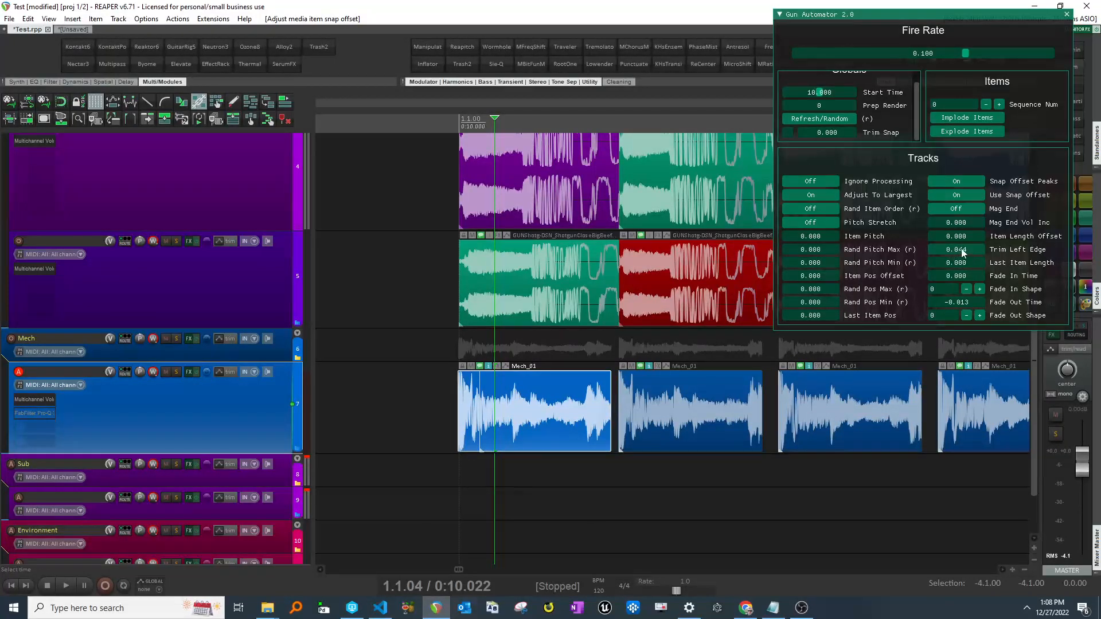
mouse_move(960, 249)
mouse_down()
mouse_move(924, 254)
mouse_move(945, 253)
mouse_up()
drag(947, 251, 957, 246)
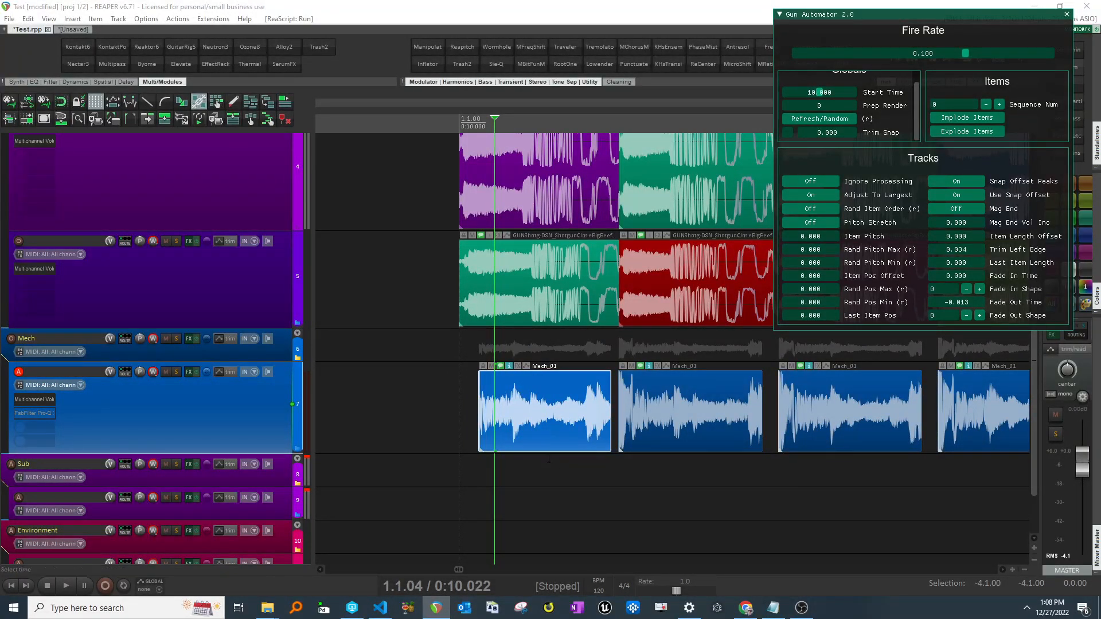
- Select a mech item and refresh the randomized sequence
click(489, 440)
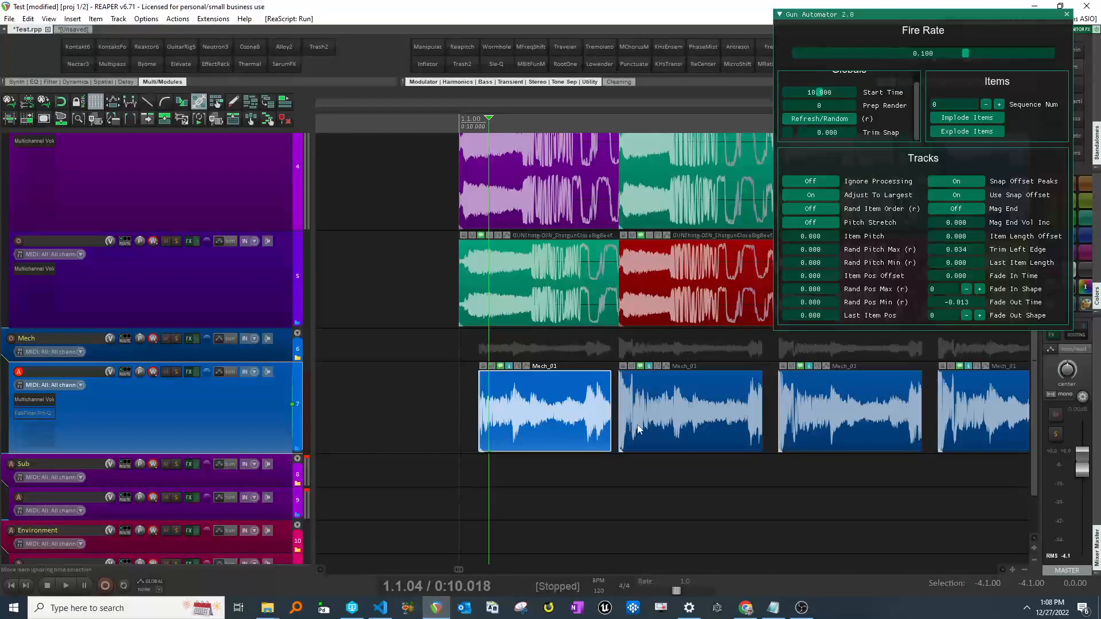
click(840, 118)
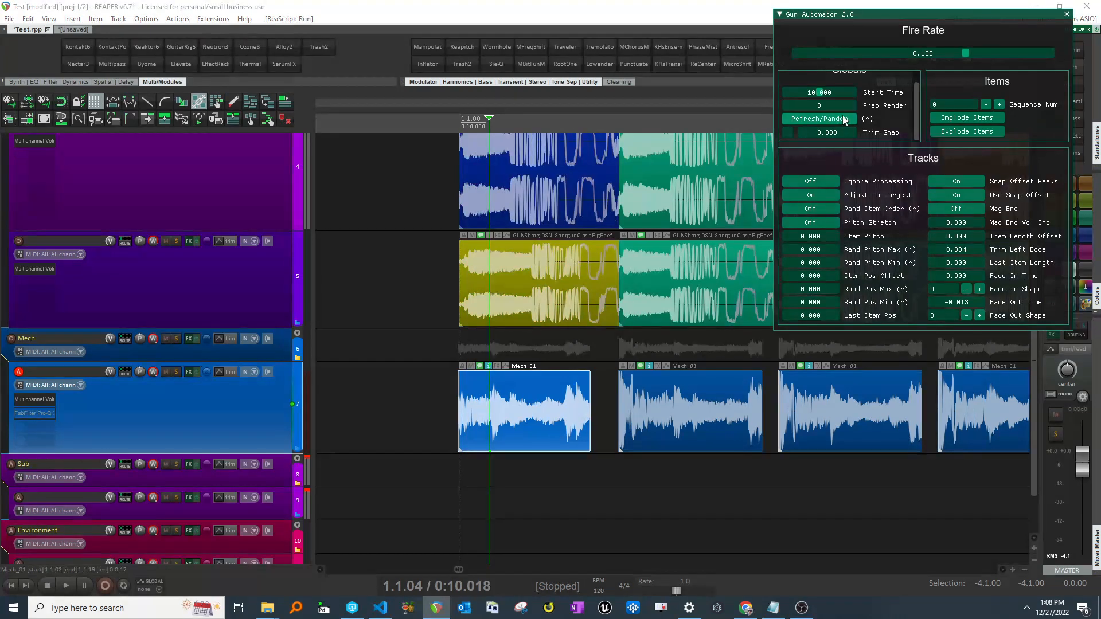
- Set Trim Left Edge to 0.000 and Trim Snap to 0.005 for the first mech item
click(481, 419)
scroll(481, 419, up, 3)
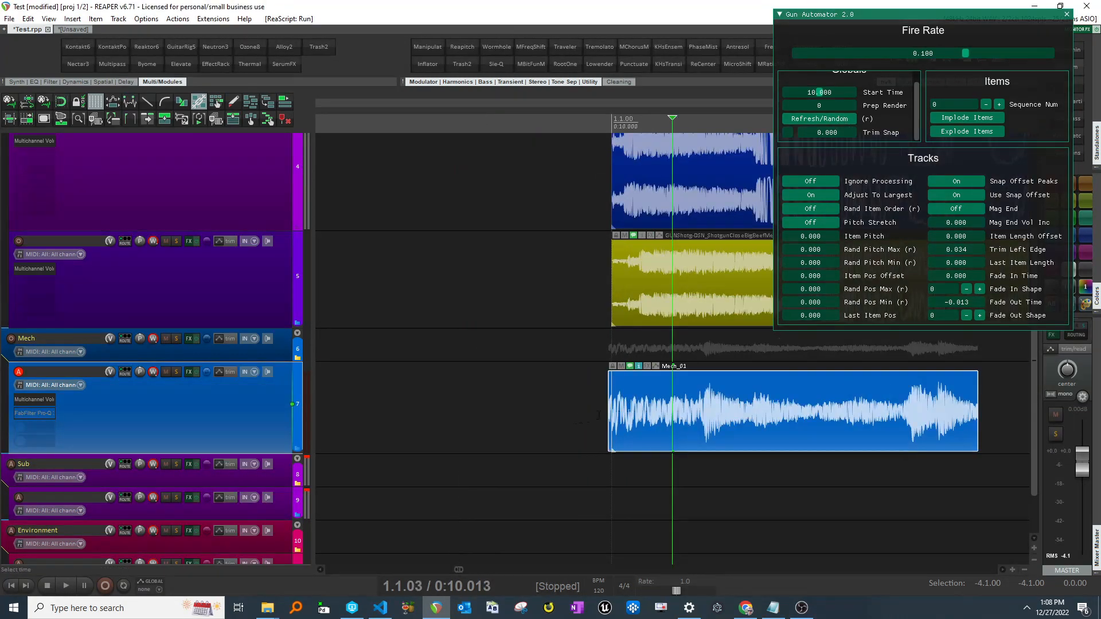
scroll(688, 405, right, 3)
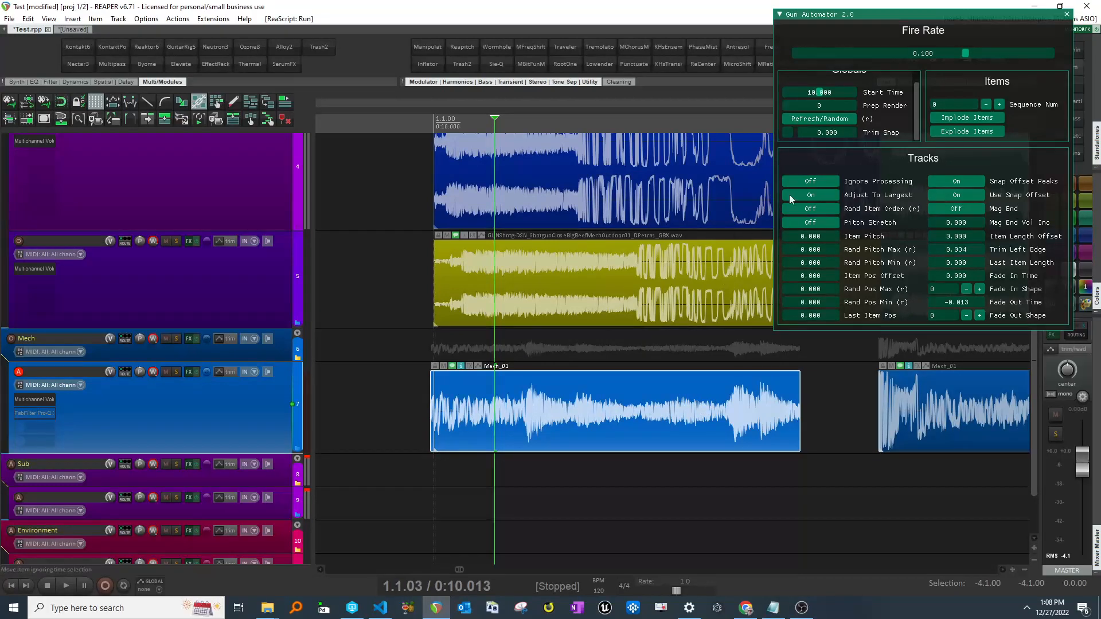
drag(962, 250, 923, 250)
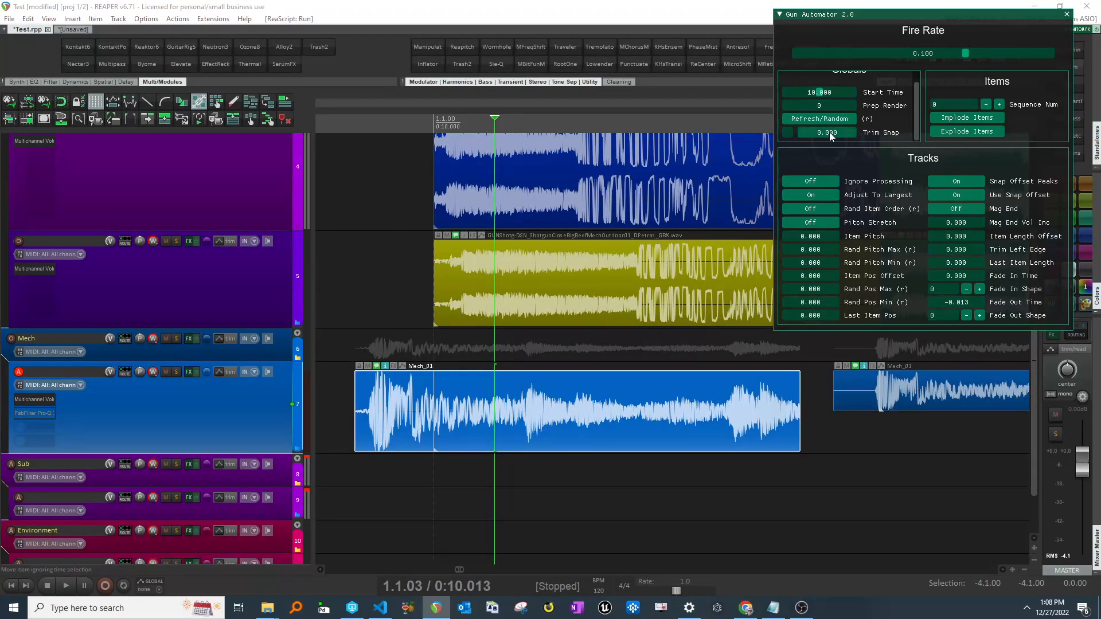
drag(845, 132, 820, 138)
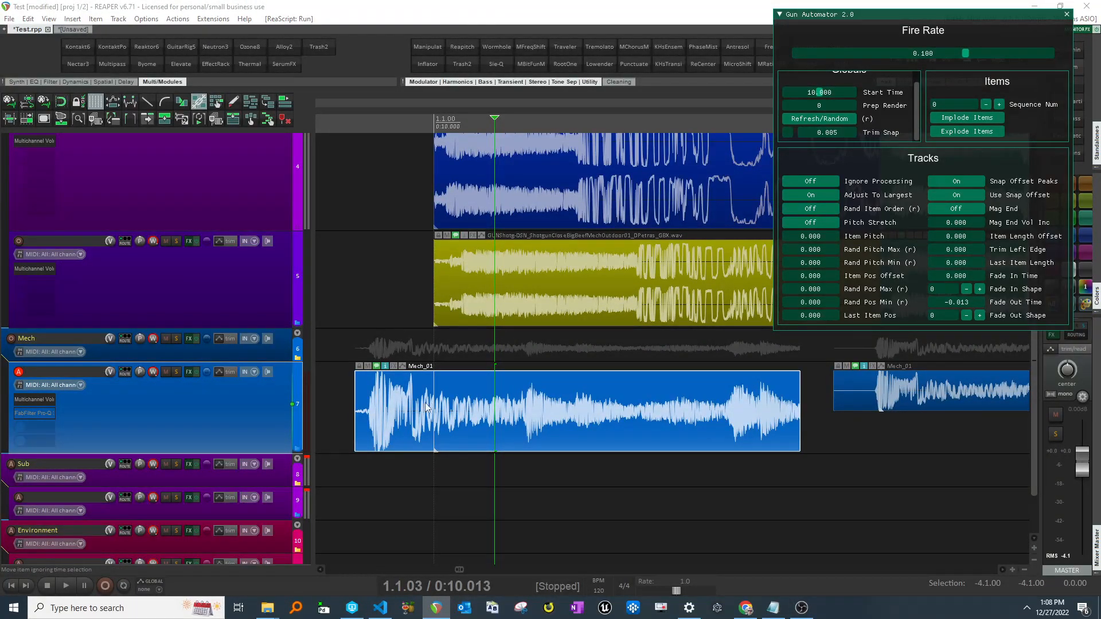
- Set Trim Left Edge to 0.010
scroll(480, 410, right, 3)
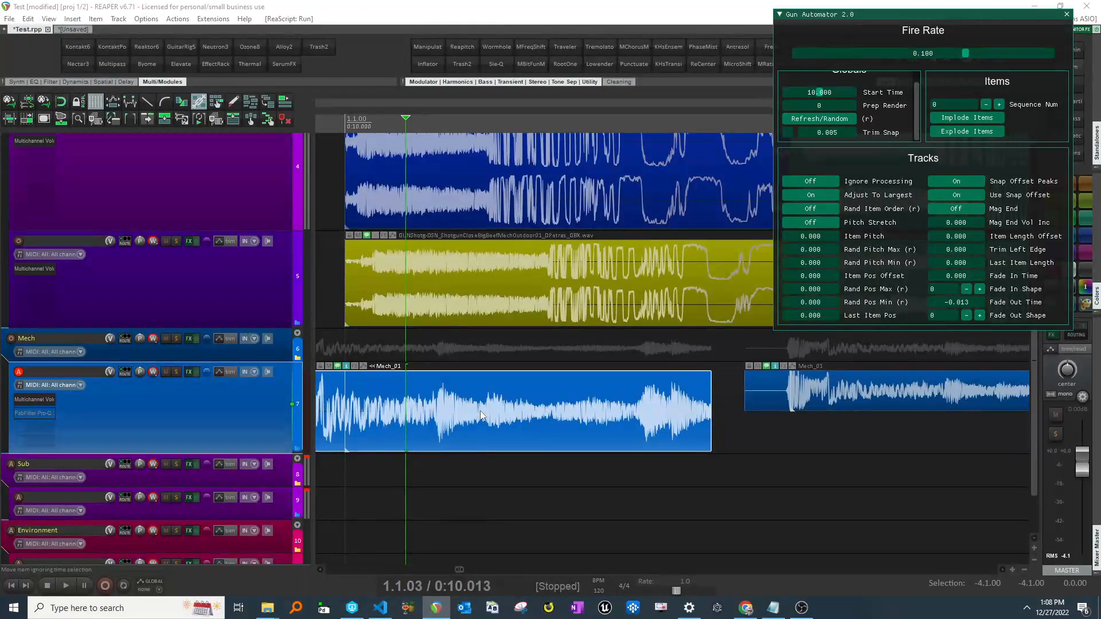
scroll(773, 394, down, 2)
scroll(774, 394, left, 3)
scroll(769, 395, up, 1)
scroll(770, 396, right, 2)
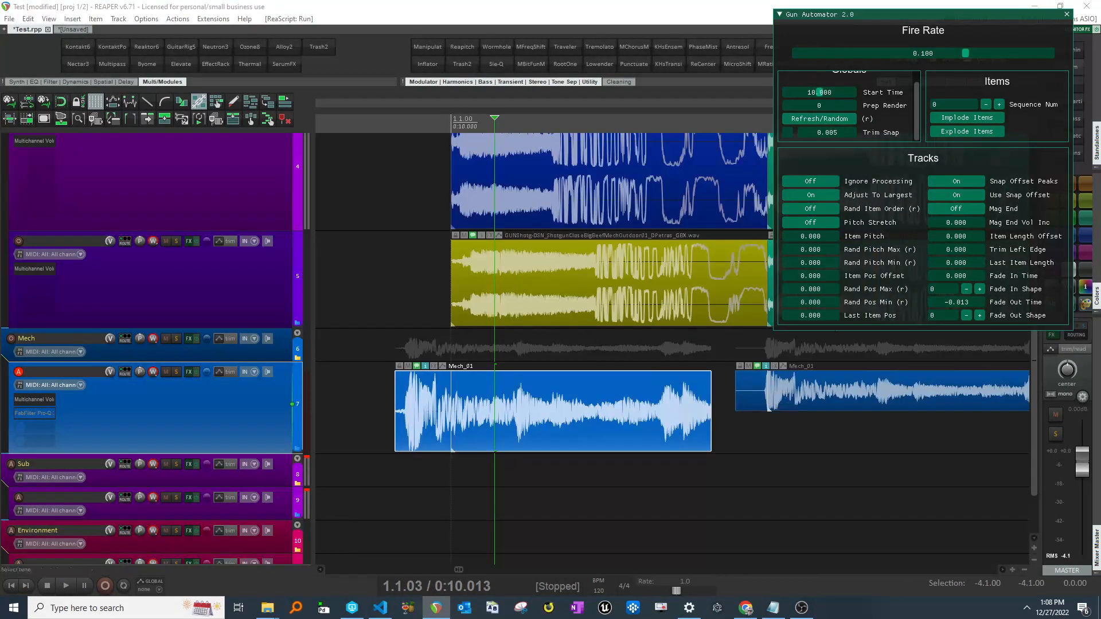
drag(955, 251, 961, 248)
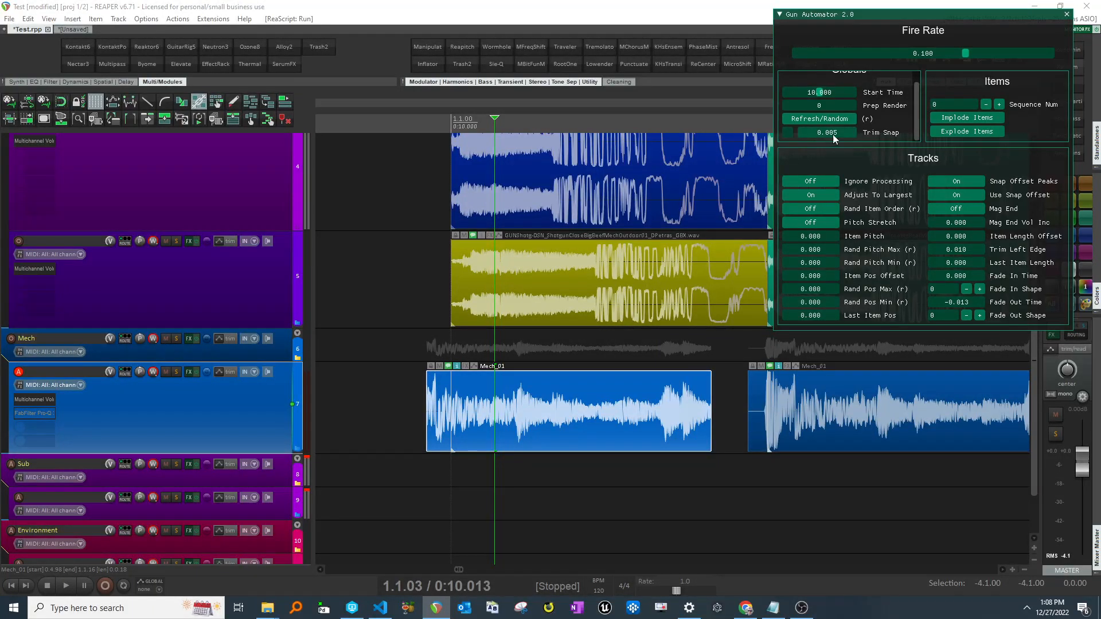
- Select the first mech item and set Trim Snap back to 0.000
click(441, 411)
scroll(441, 412, up, 4)
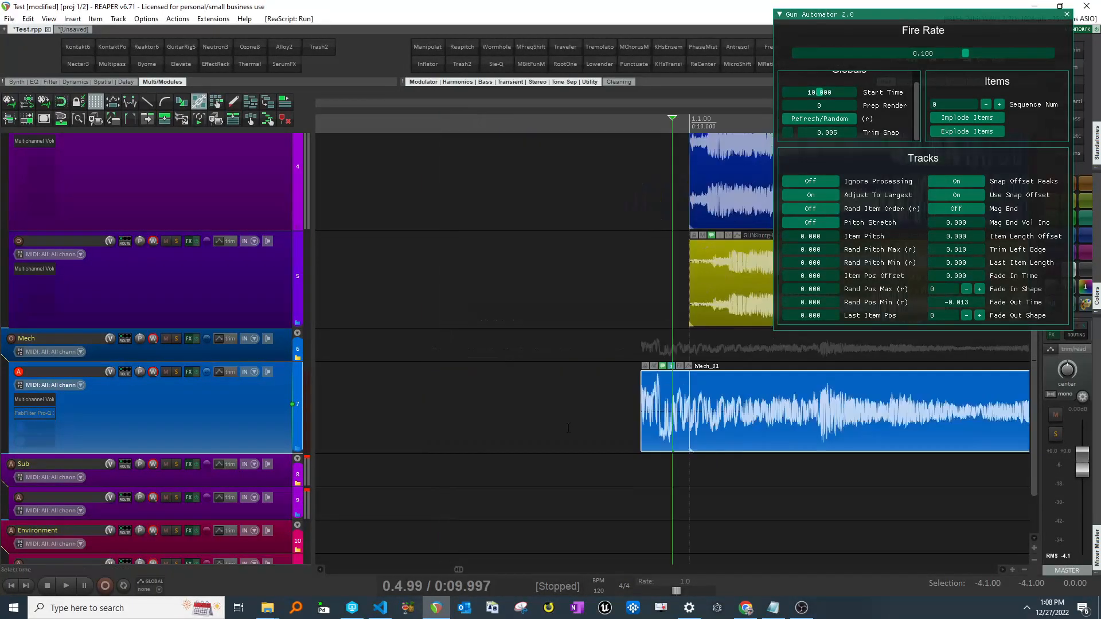
scroll(695, 421, down, 5)
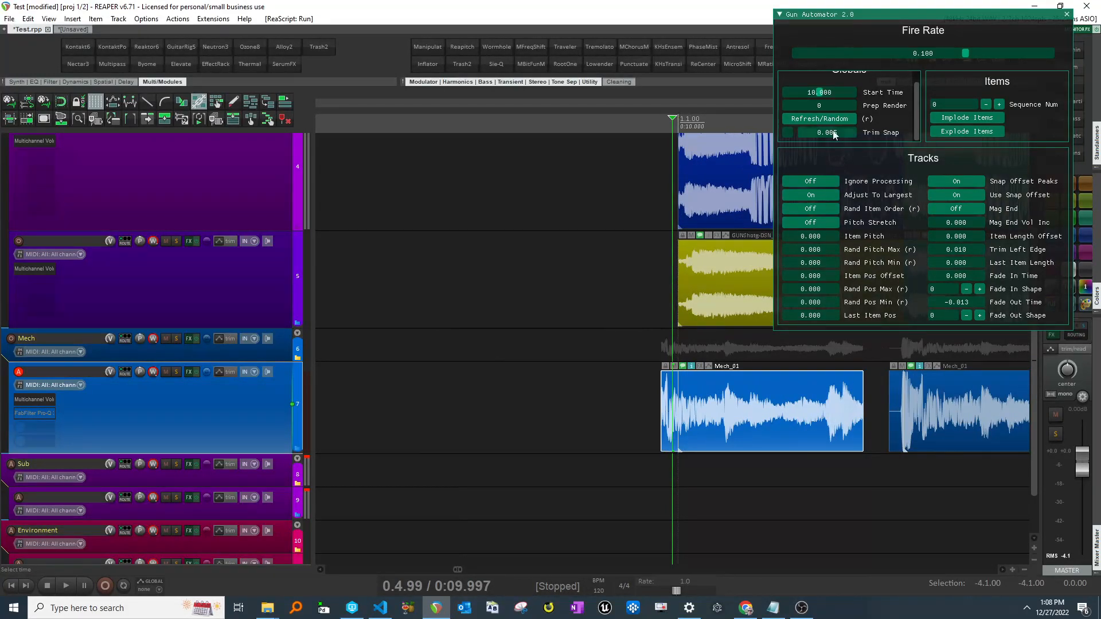
drag(845, 132, 800, 131)
- Set Trim Left Edge to 0.030
scroll(548, 268, right, 3)
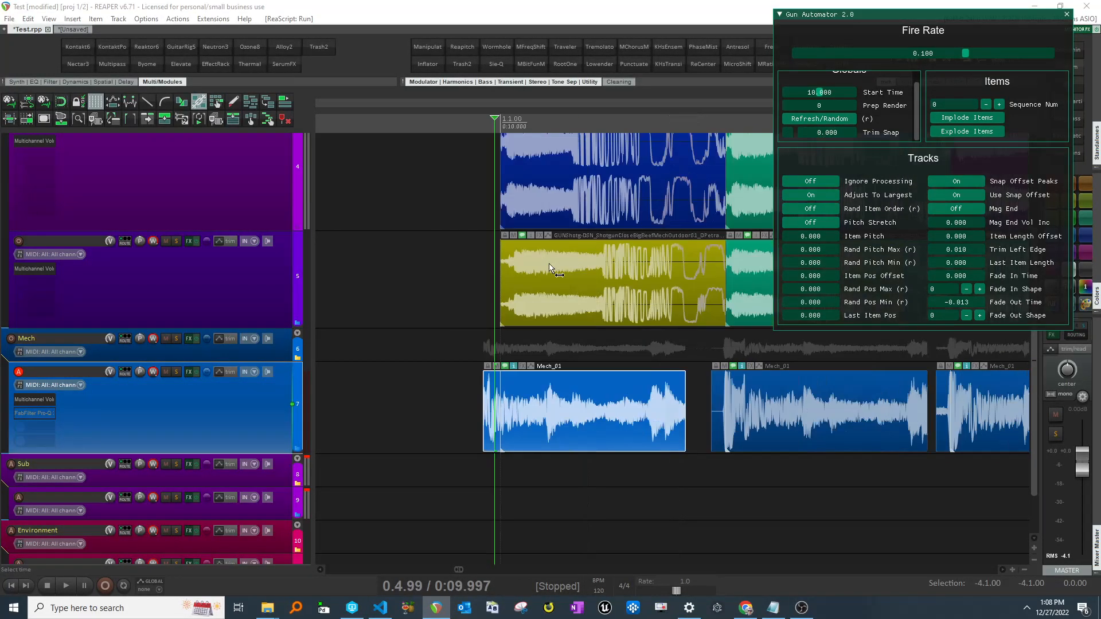
drag(959, 249, 969, 247)
scroll(876, 414, right, 2)
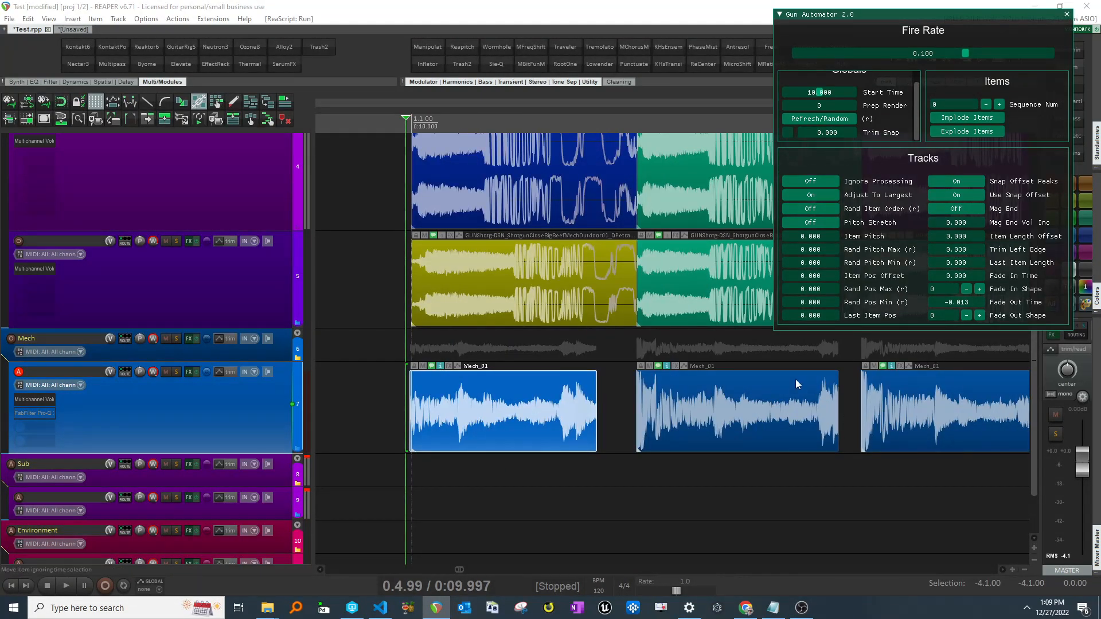
- Duplicate the mech layer track beneath the Mech folder
key(alt+Tab)
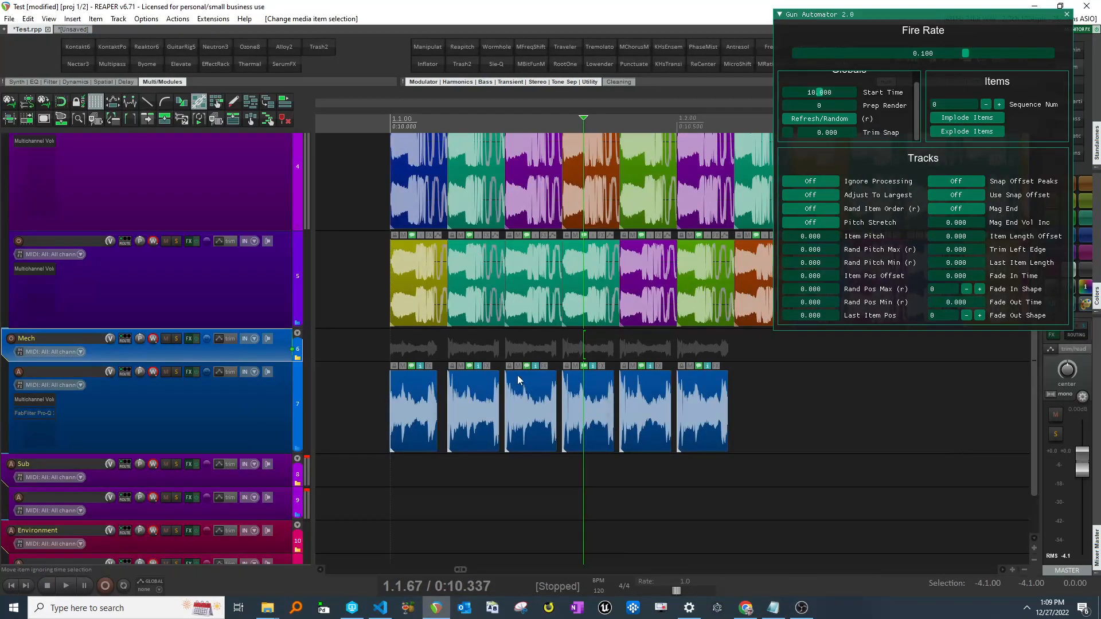
scroll(785, 382, down, 3)
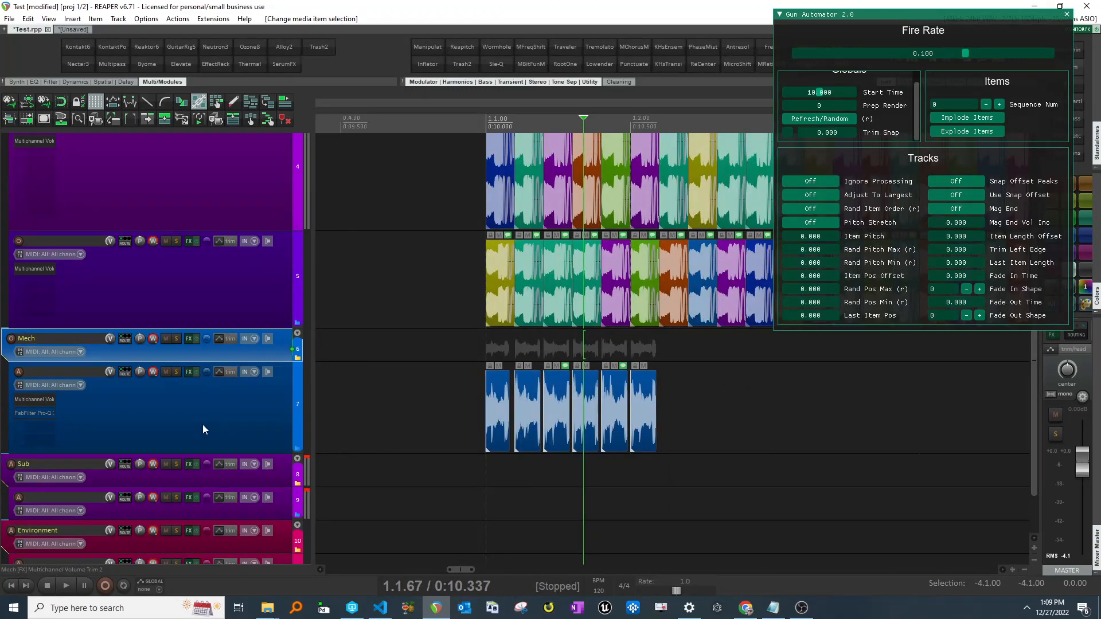
click(257, 422)
key(ctrl+d)
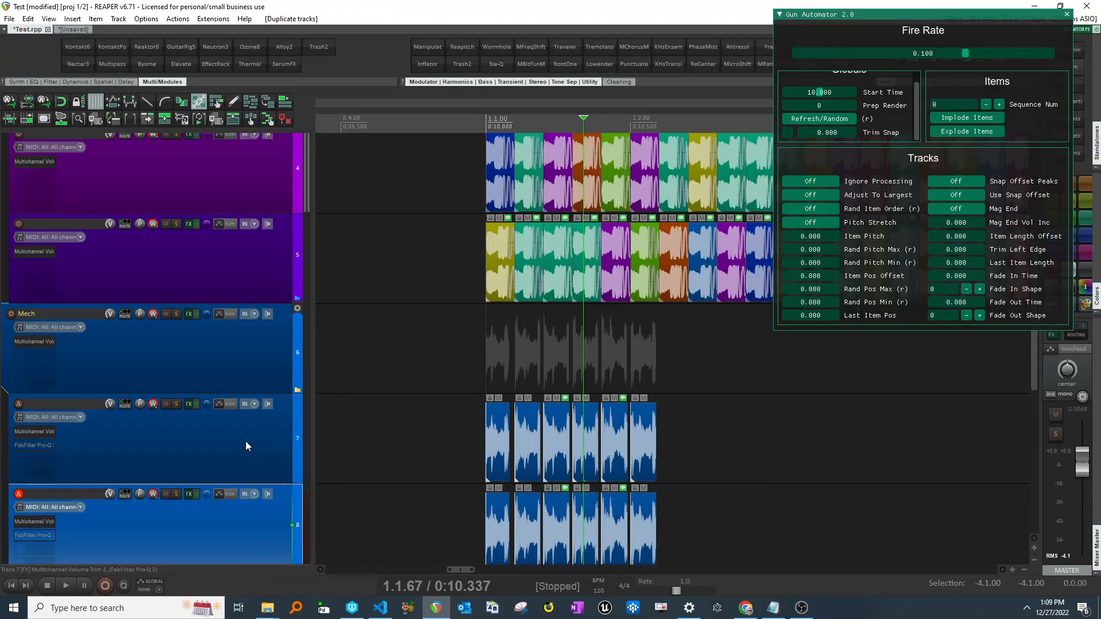
- Select both mech layer tracks
scroll(246, 441, down, 2)
click(653, 547)
scroll(533, 513, down, 3)
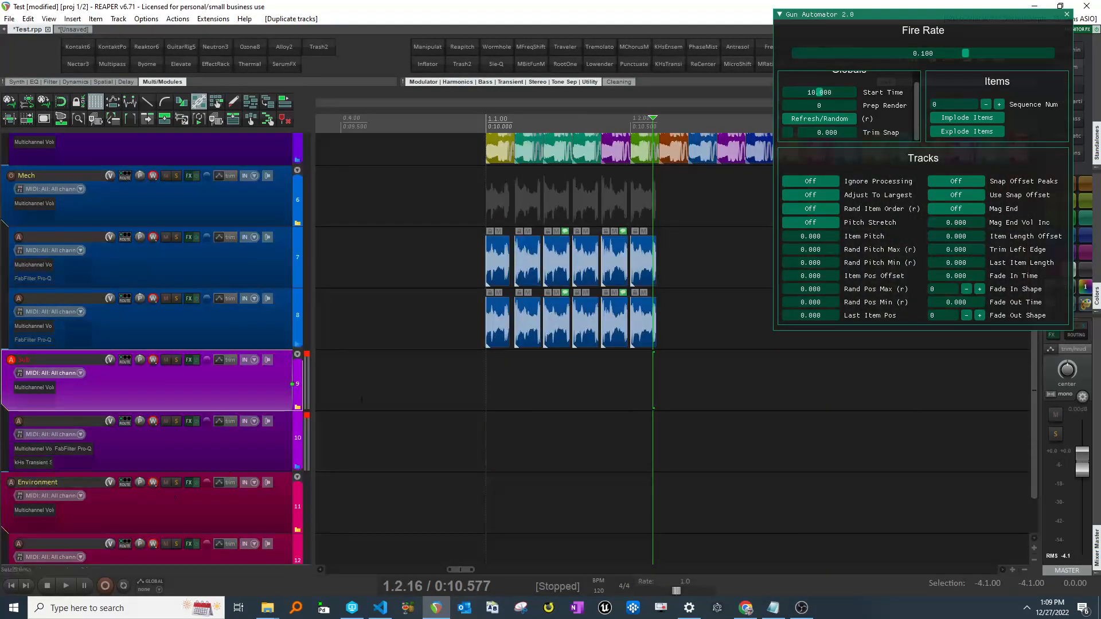
scroll(404, 311, right, 1)
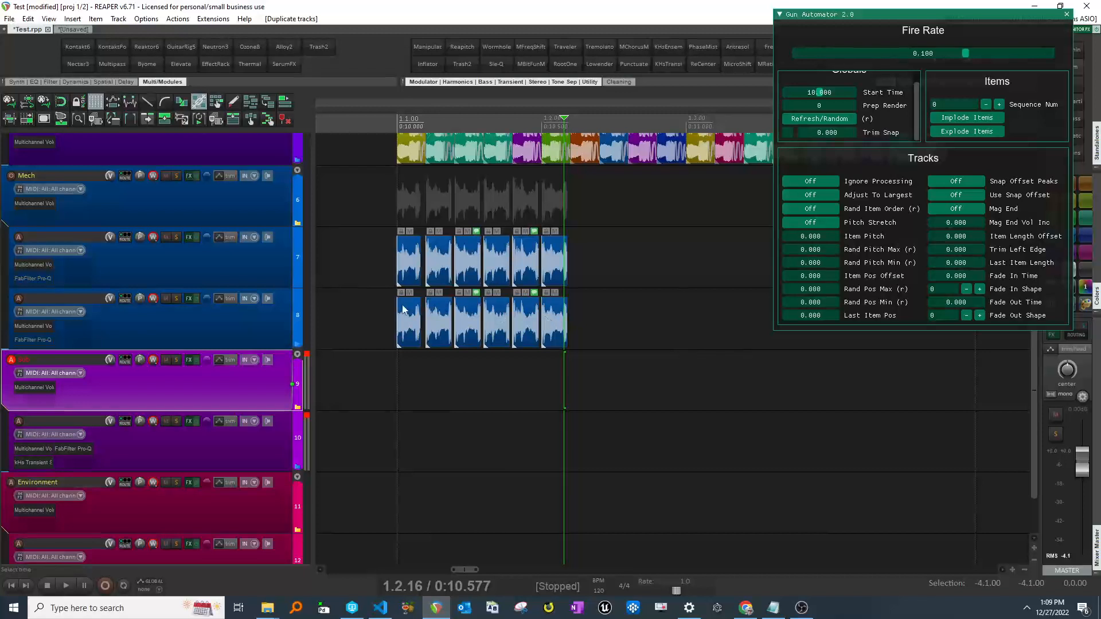
click(254, 313)
scroll(273, 315, up, 2)
ctrl+click(268, 399)
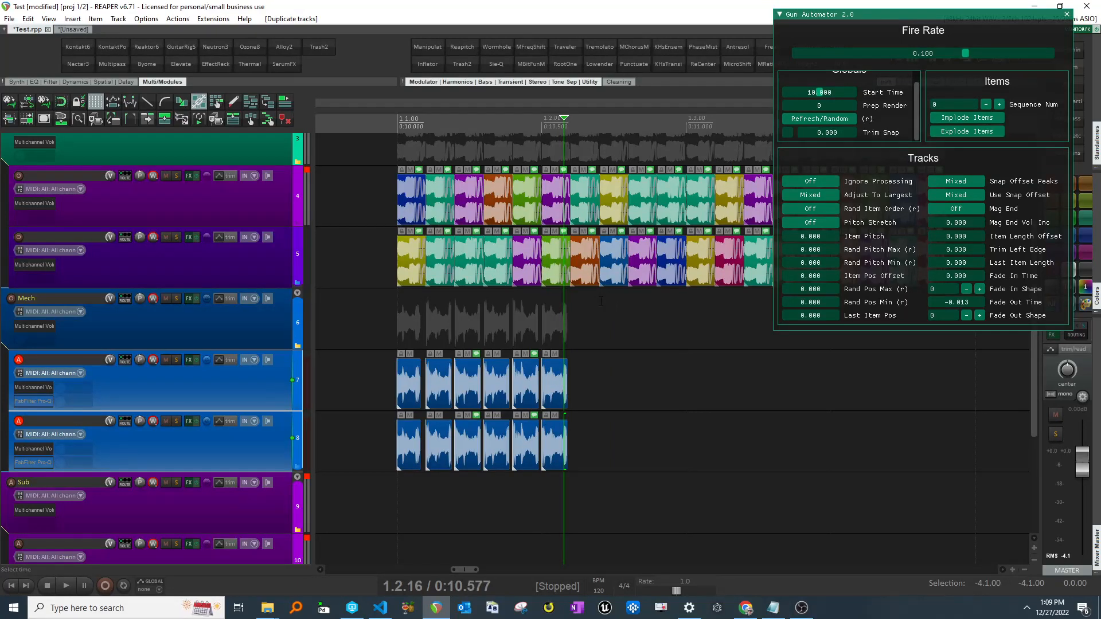
- Turn Mag End on for the selected mech layer tracks
scroll(619, 306, right, 1)
scroll(619, 306, down, 1)
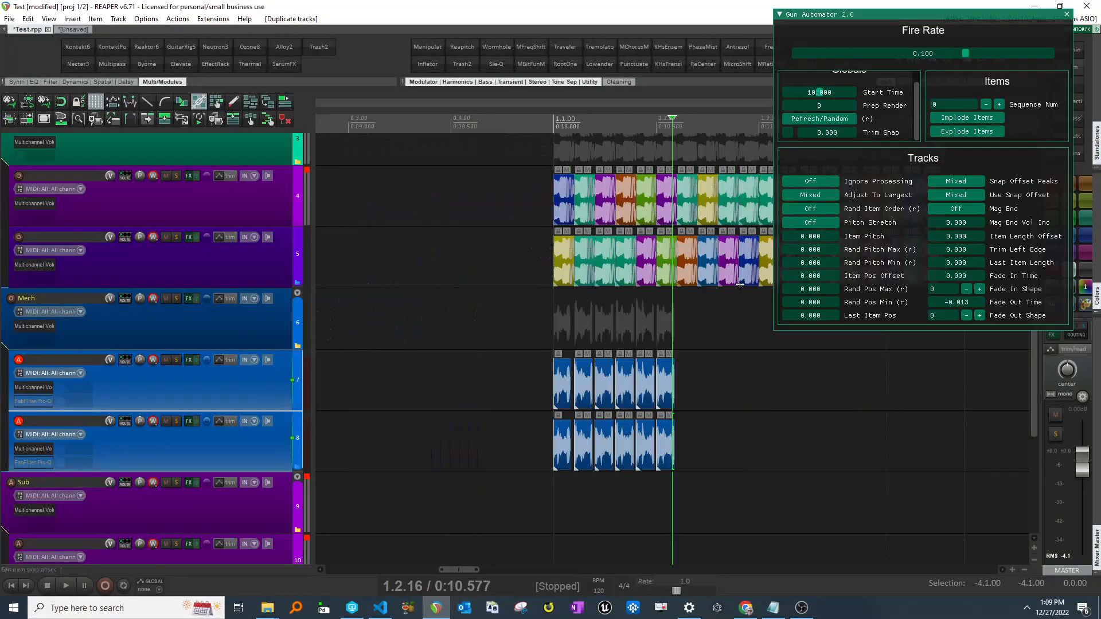
scroll(619, 306, right, 1)
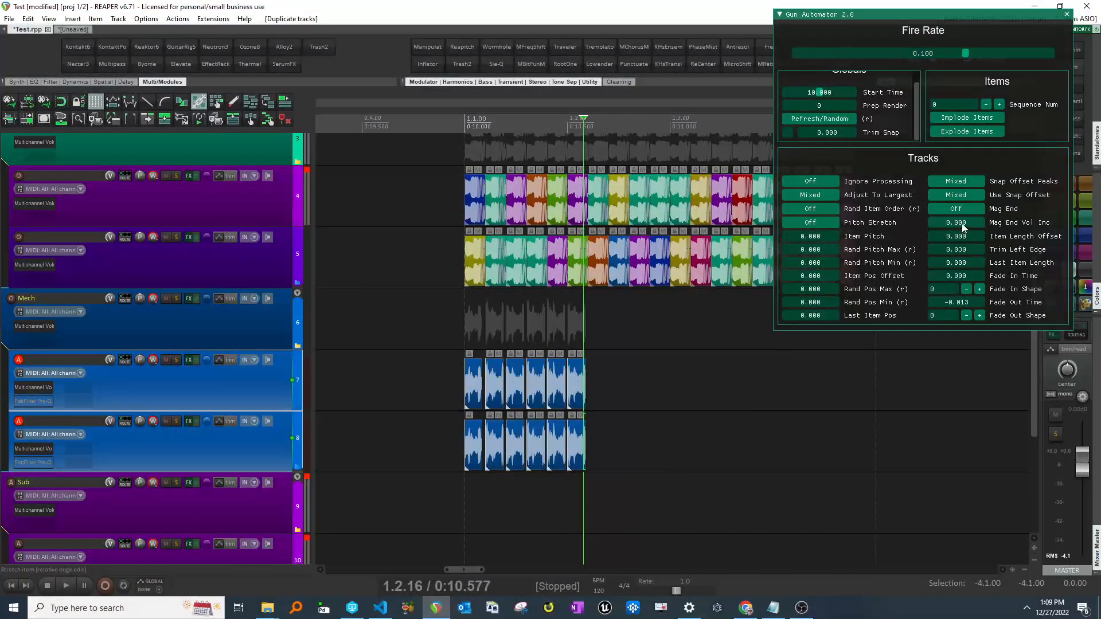
click(962, 208)
- Inspect the staggered items on both mech layer tracks
scroll(673, 333, right, 1)
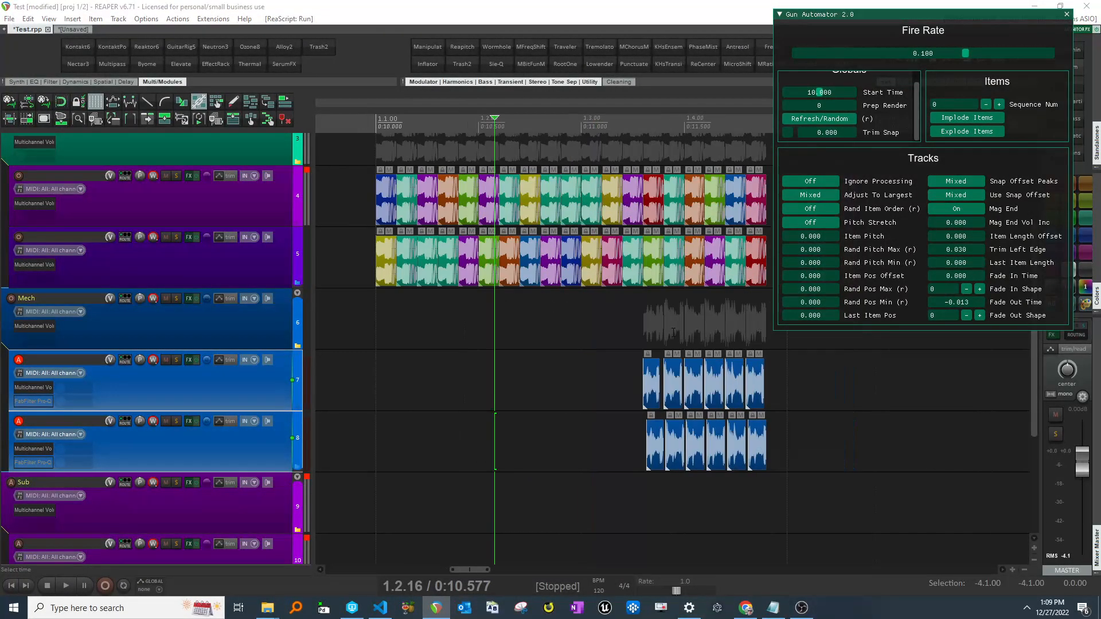
scroll(663, 332, right, 2)
click(668, 330)
scroll(631, 326, up, 2)
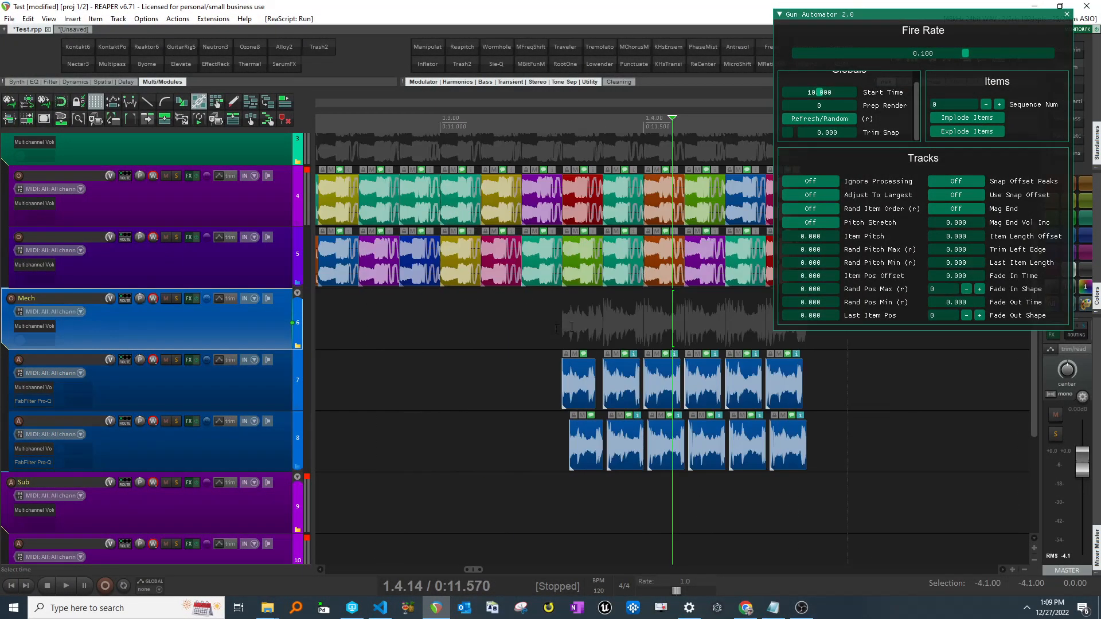
scroll(605, 367, down, 1)
click(605, 367)
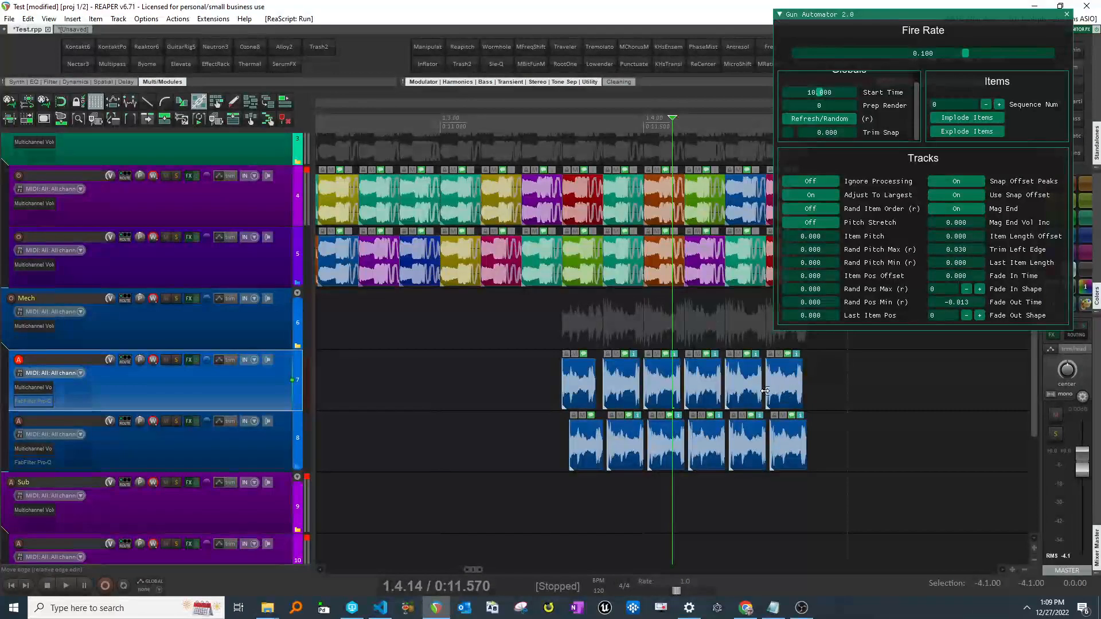
- Select both mech layer tracks and set Mag End Vol Inc to 3.029
scroll(590, 330, right, 2)
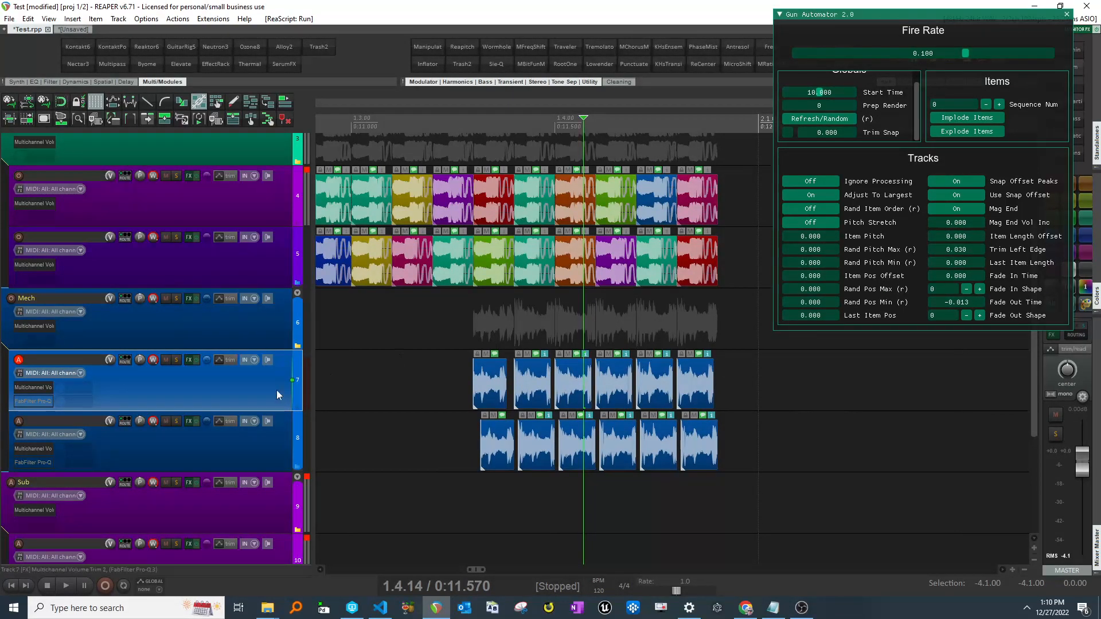
shift+click(248, 441)
mouse_move(959, 226)
mouse_down()
mouse_move(1013, 224)
mouse_move(947, 225)
mouse_up()
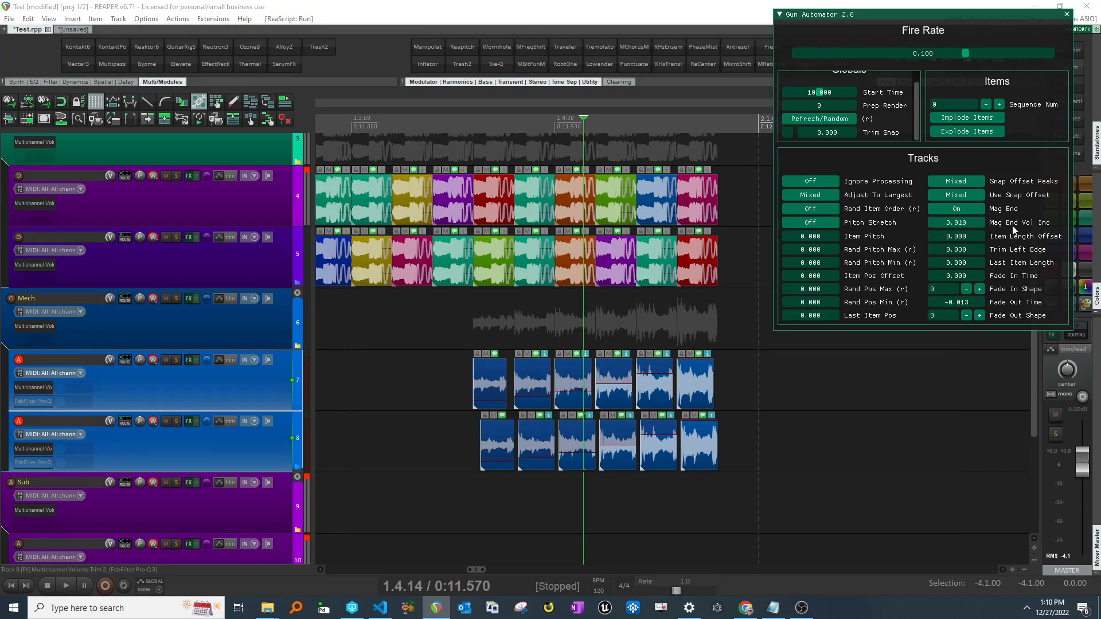
drag(1013, 230, 1025, 231)
- Marquee-select the final items on both mech layer tracks
scroll(1079, 237, up, 2)
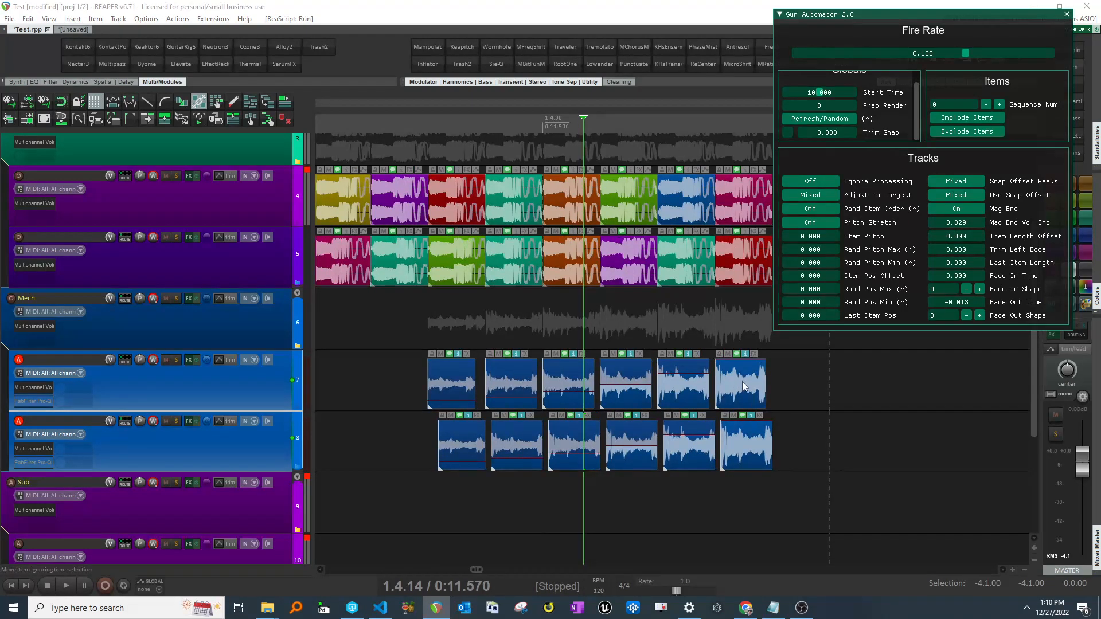
drag(745, 371, 743, 454)
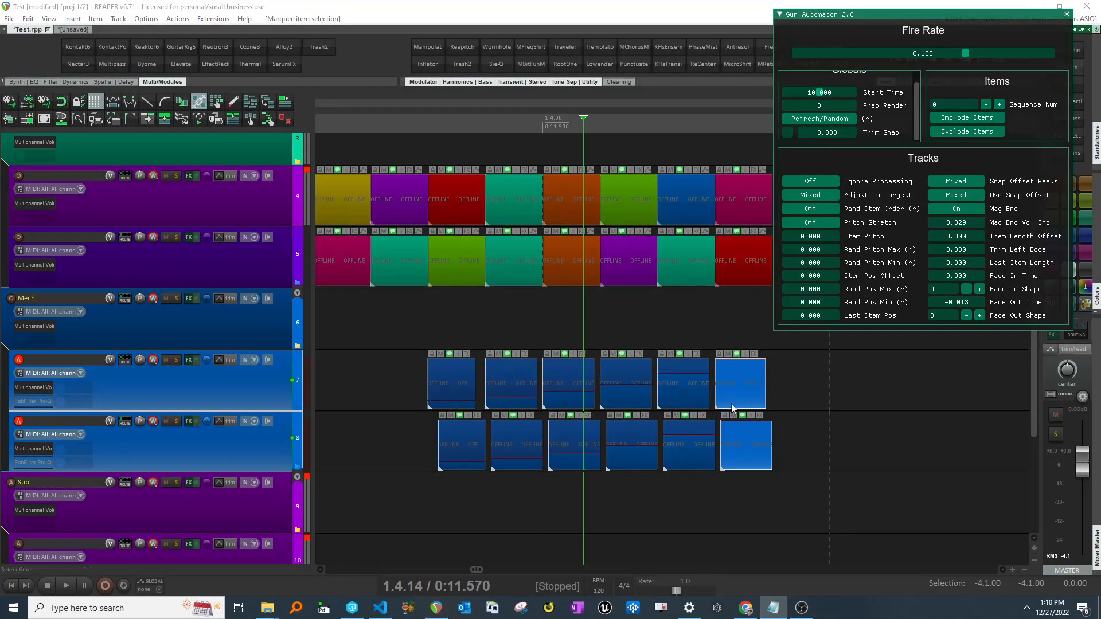
- Select the two gunshot layer tracks
scroll(722, 344, down, 4)
click(237, 215)
shift+click(240, 254)
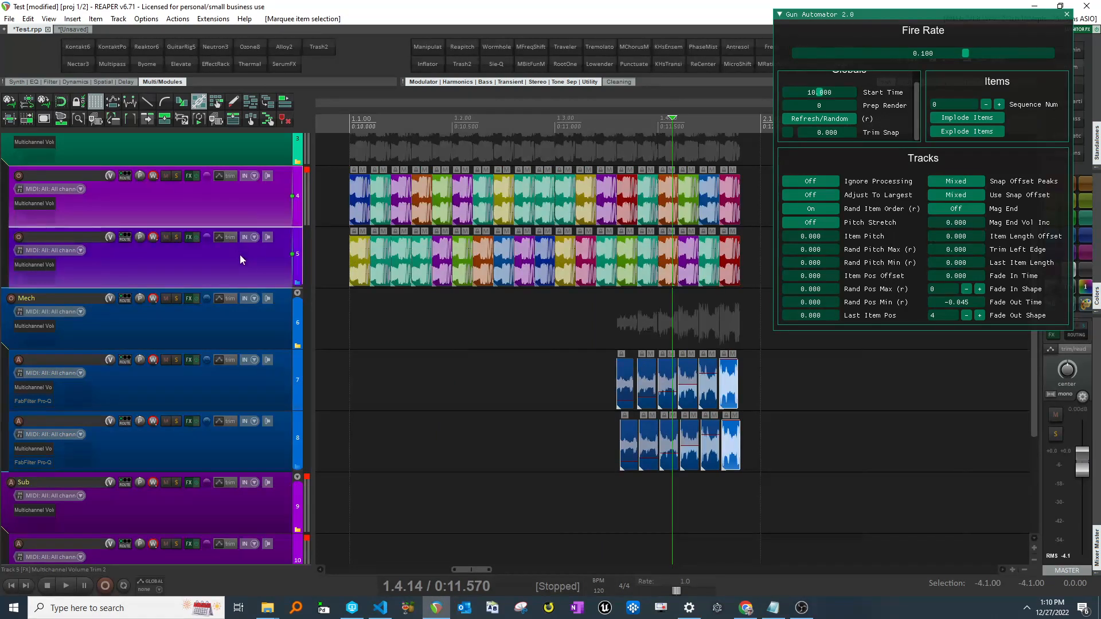
- Set Item Pos Offset to 0.031 for the gunshot tracks
scroll(241, 256, up, 2)
scroll(427, 321, up, 2)
scroll(549, 351, left, 3)
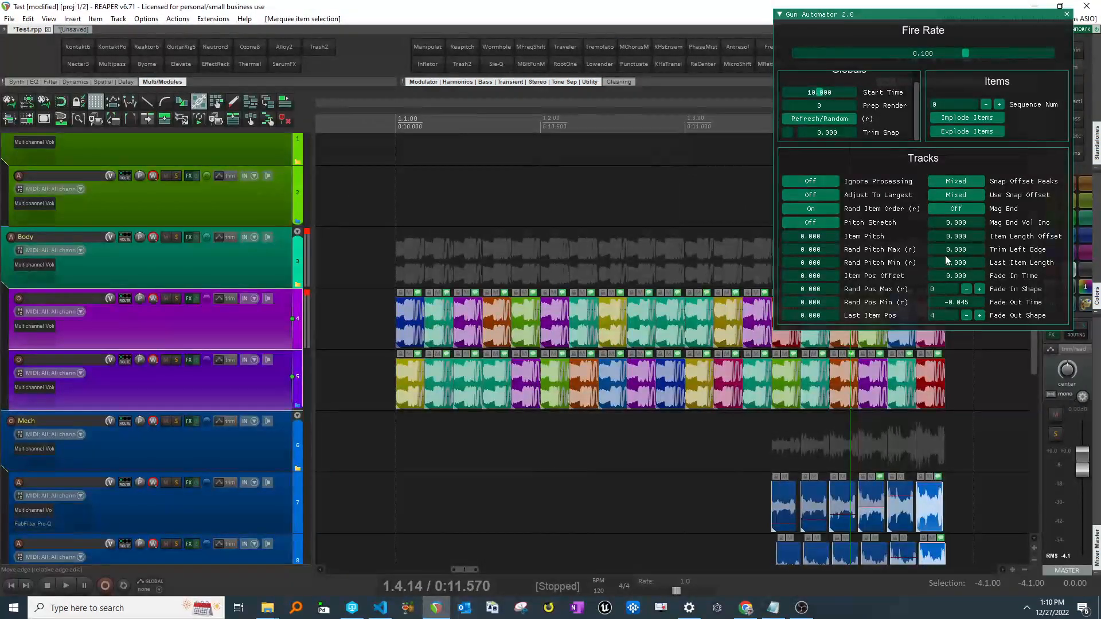
drag(951, 279, 975, 279)
- Reset Item Pos Offset to 0, set Rand Pos Max to 1 and Rand Pos Min to -0.042
click(978, 289)
click(977, 289)
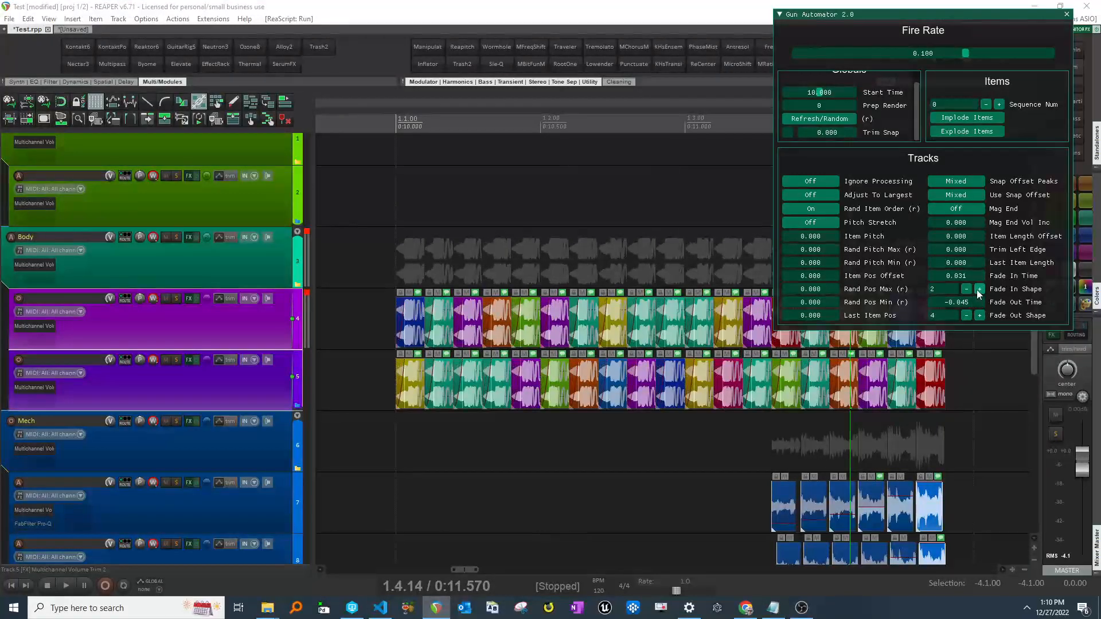
click(976, 289)
click(977, 288)
click(977, 289)
right_click(967, 274)
click(966, 290)
click(966, 290)
click(966, 290)
click(966, 289)
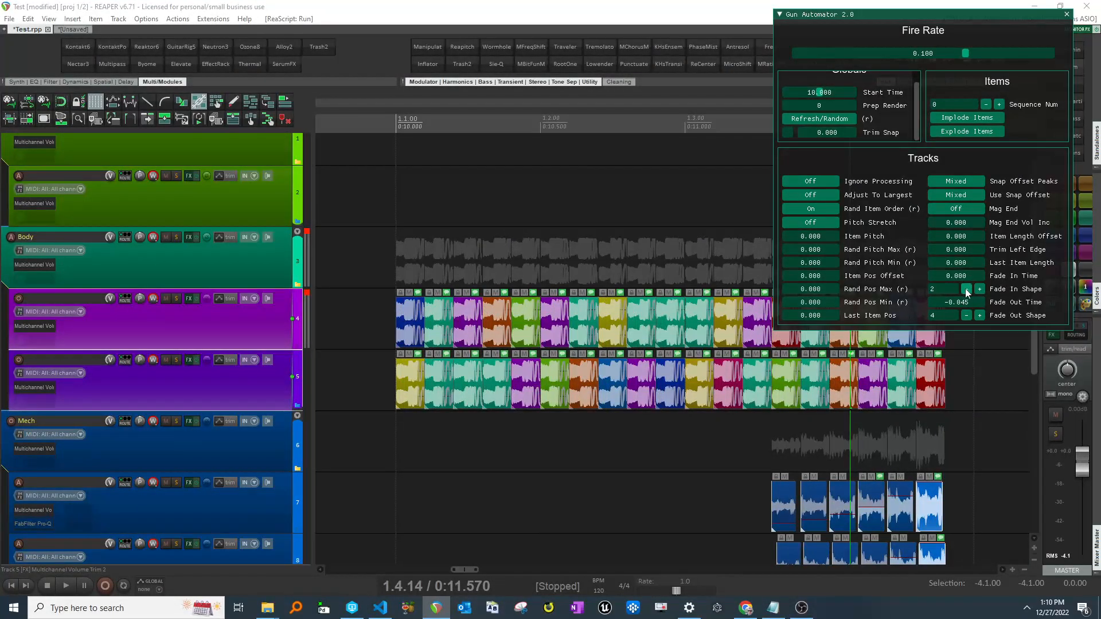
drag(957, 304, 968, 304)
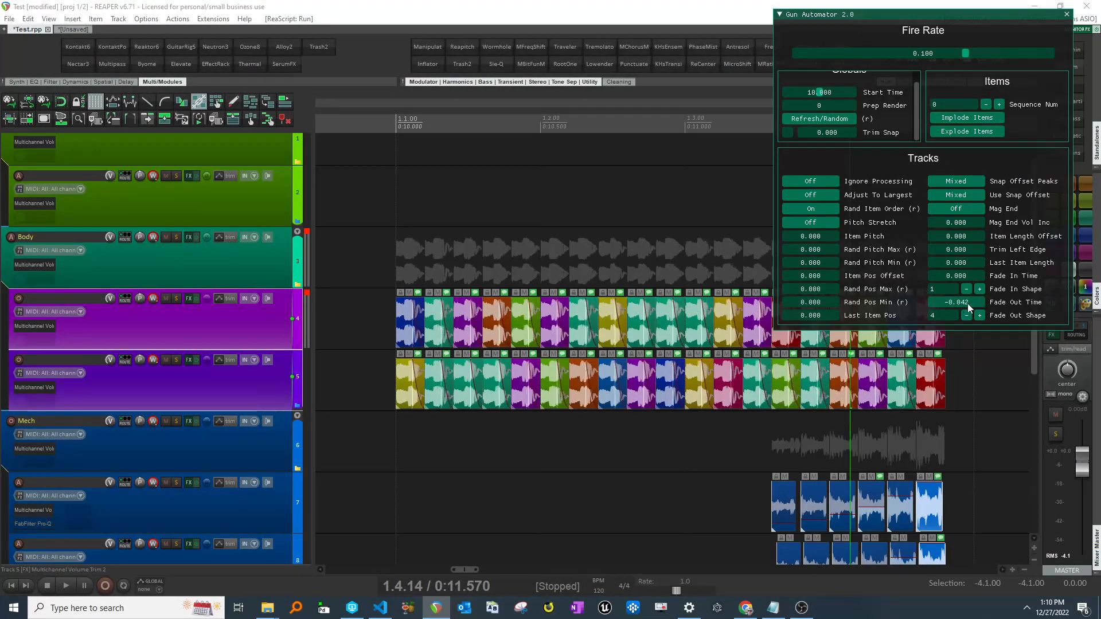
- Inspect the Gun Automator settings of the two gunshot layer tracks
click(977, 316)
click(977, 315)
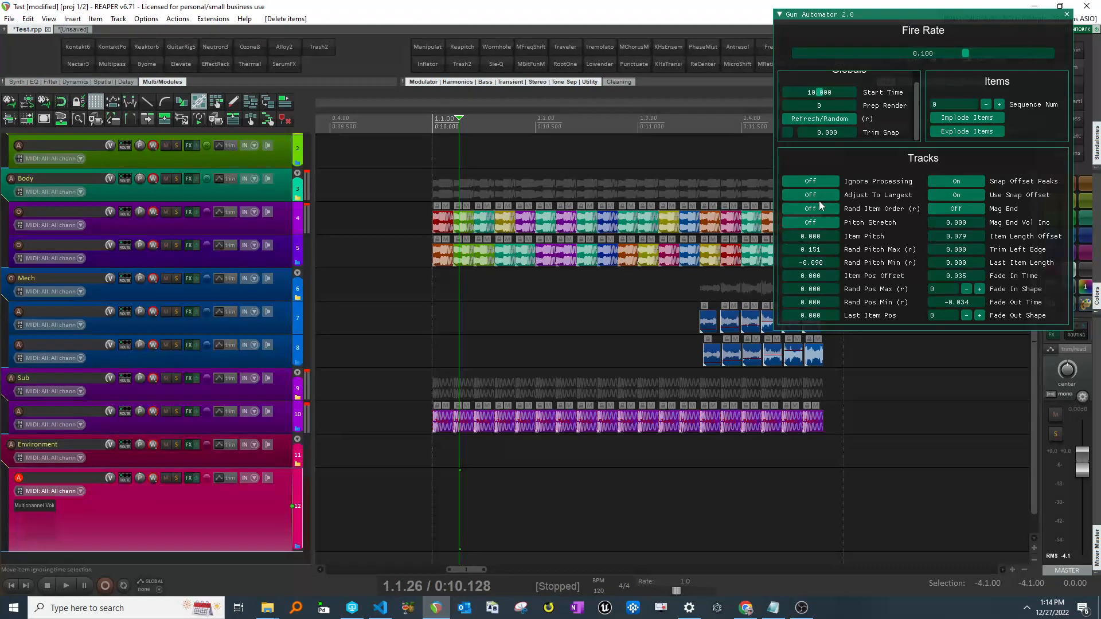
scroll(776, 209, right, 1)
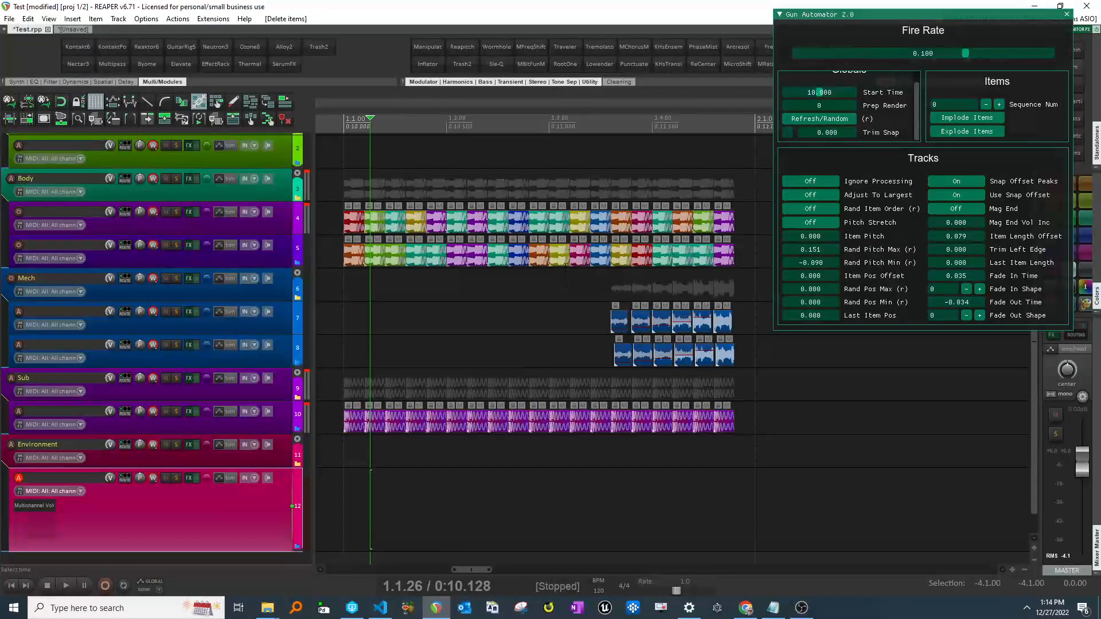
drag(335, 254, 605, 252)
click(383, 510)
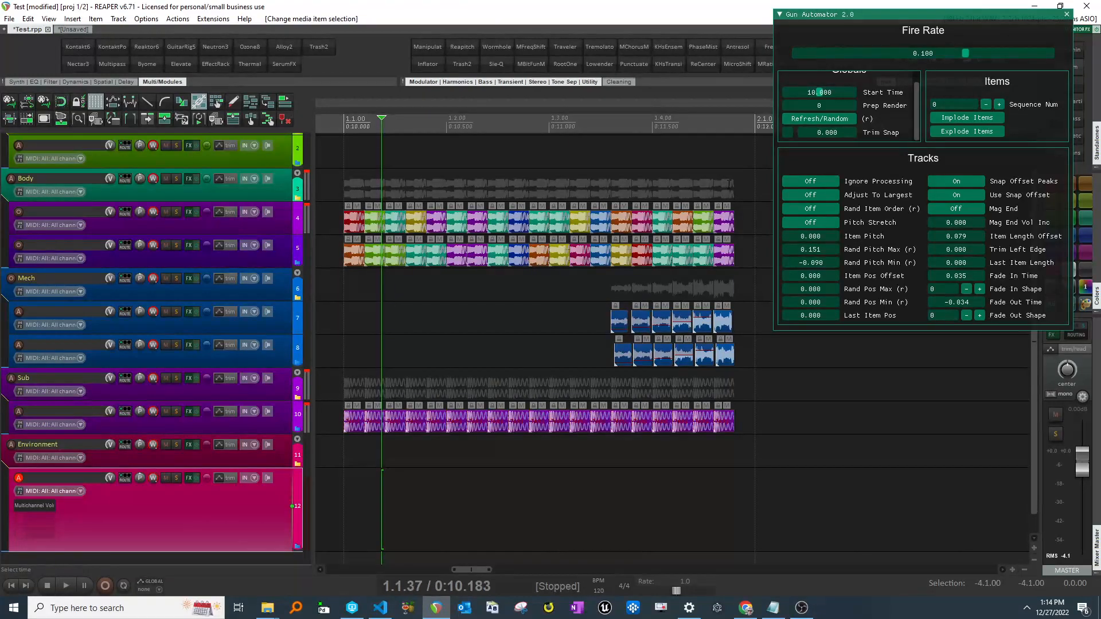
click(278, 225)
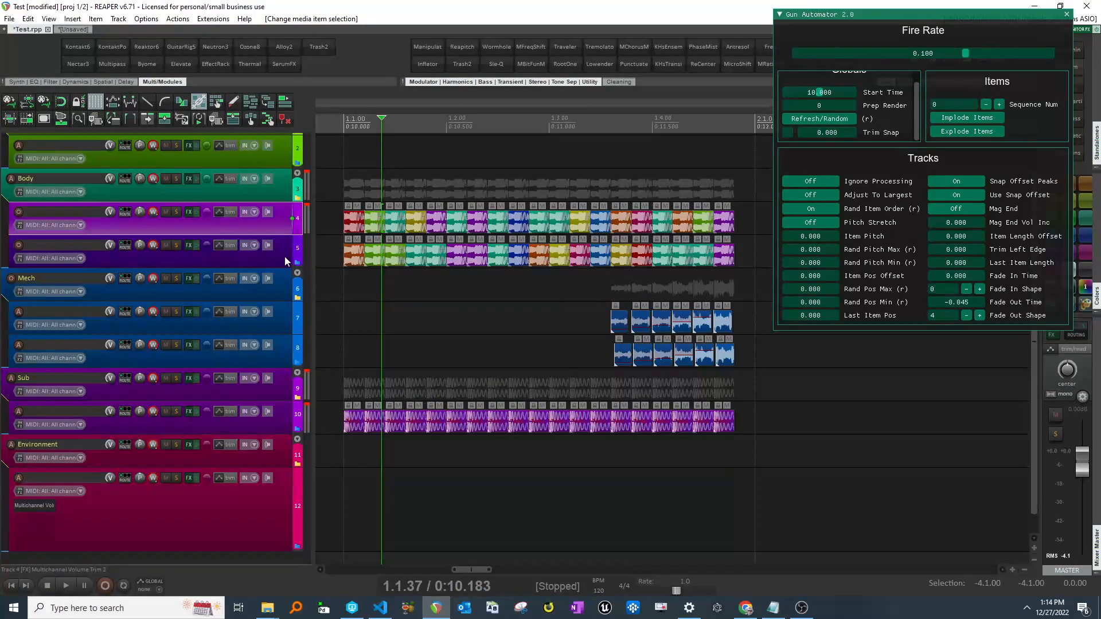
shift+click(284, 256)
- Copy the environment items from the second project tab and paste them onto the Environment track
click(71, 29)
drag(575, 515, 413, 535)
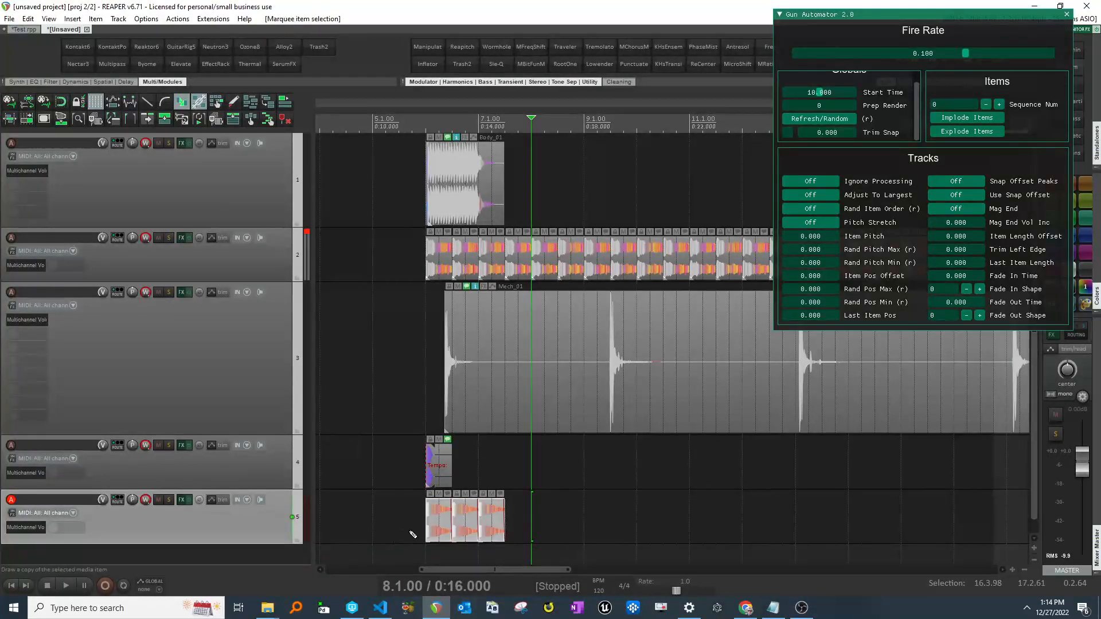
click(28, 29)
click(384, 510)
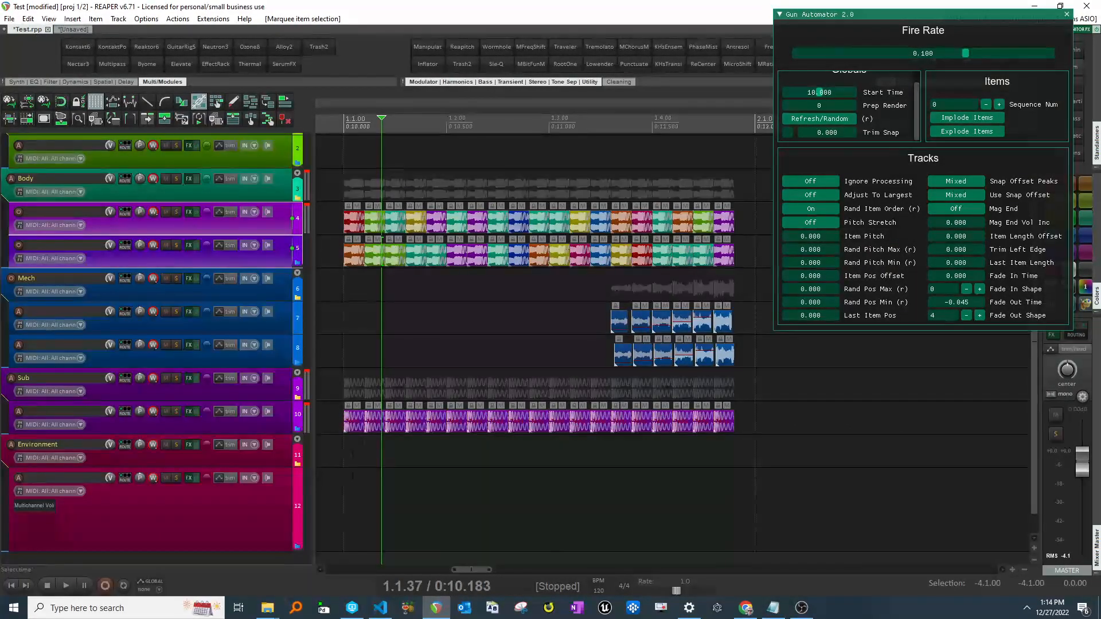
click(351, 504)
key(ctrl+v)
scroll(480, 500, down, 4)
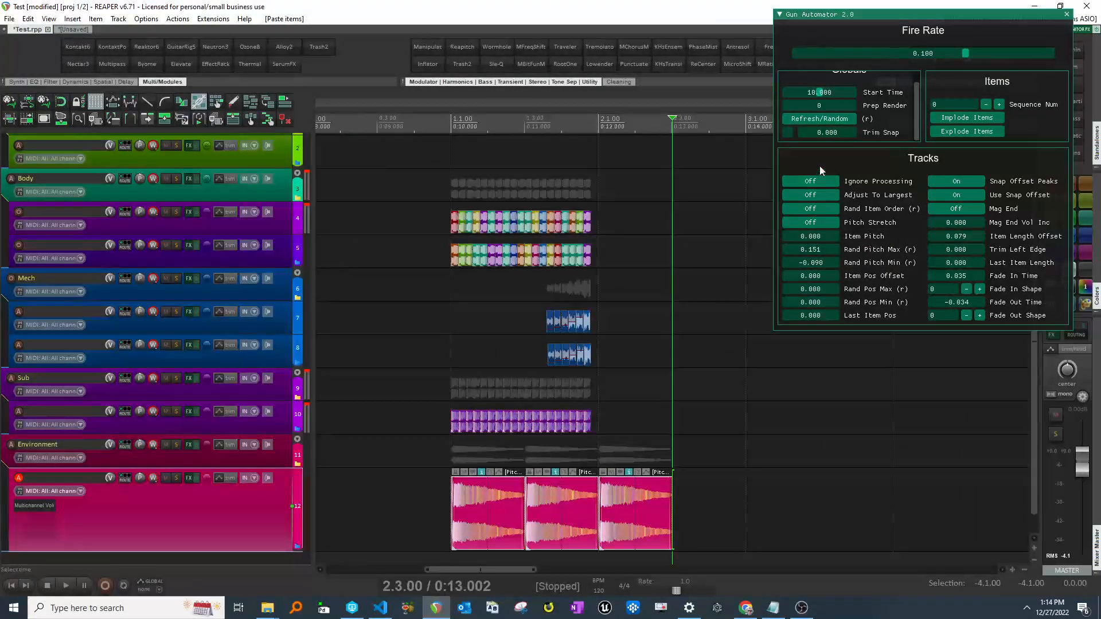
- Refresh and randomize the sequence to regenerate the Environment layer items
click(821, 118)
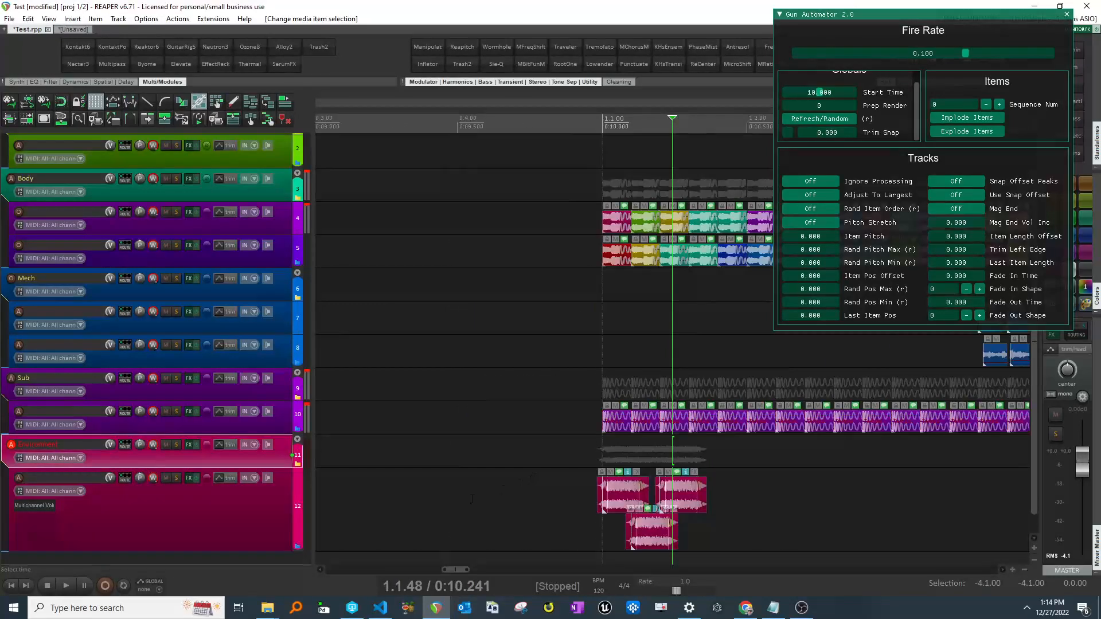
click(471, 499)
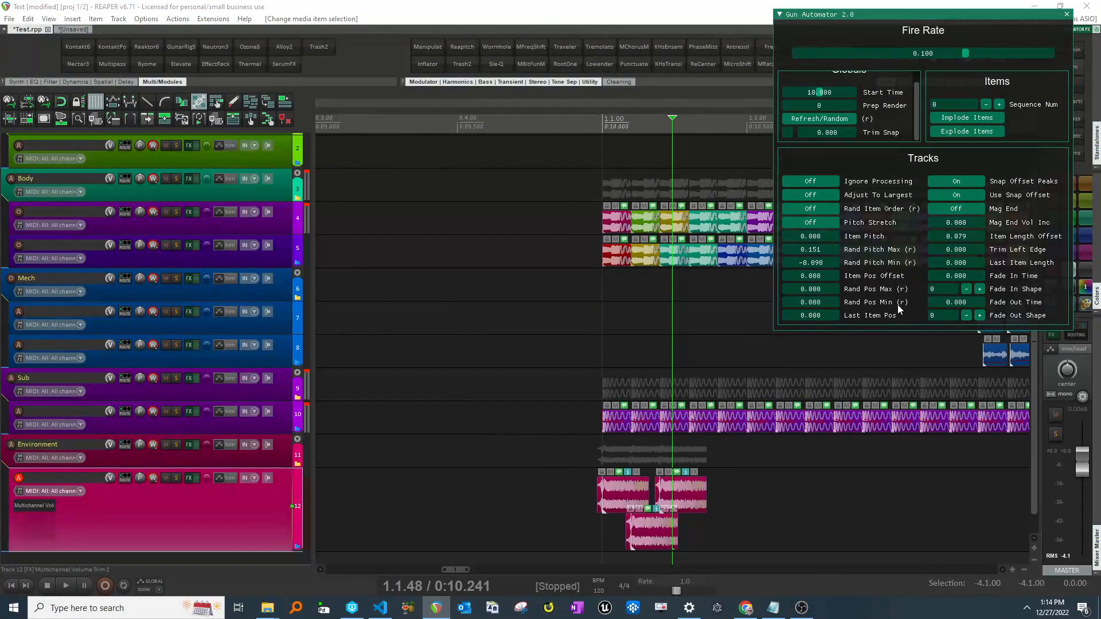
scroll(575, 439, right, 4)
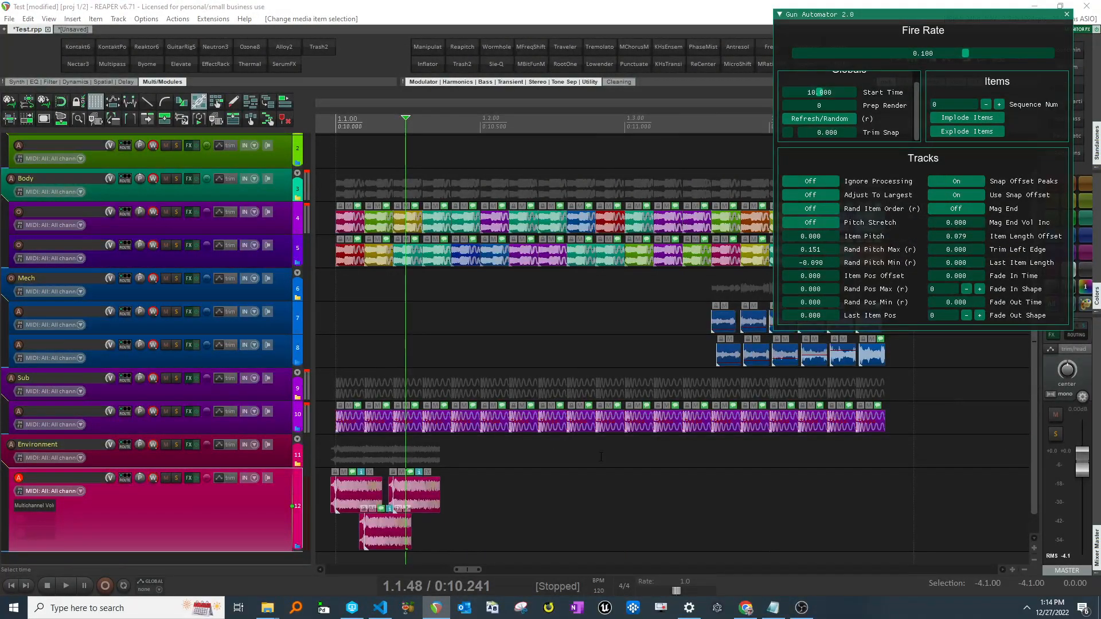
scroll(589, 491, down, 3)
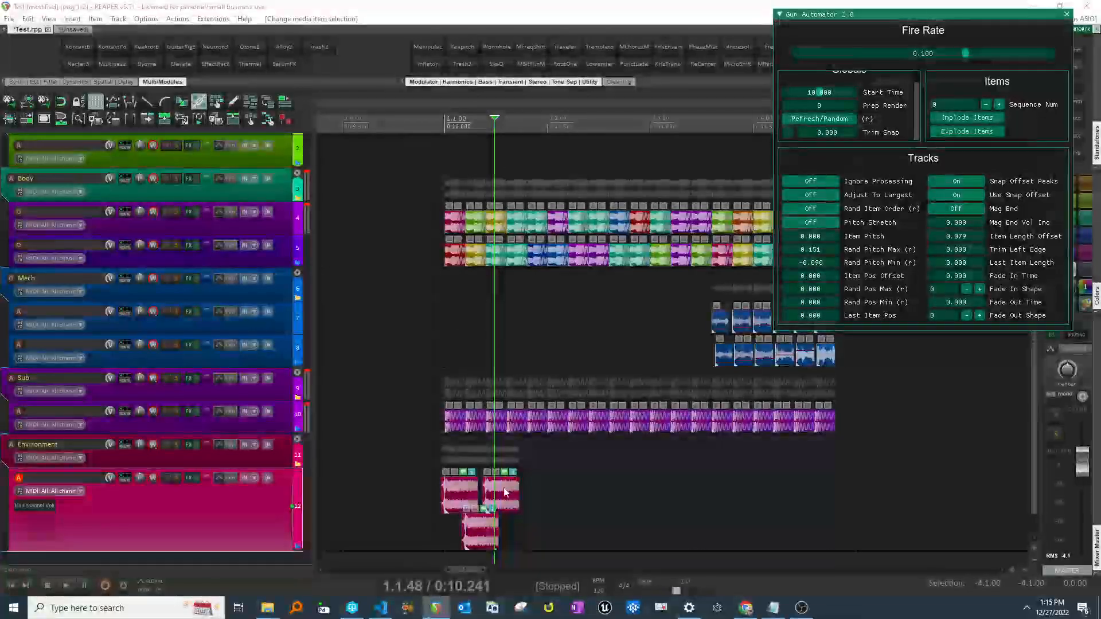
scroll(488, 481, right, 1)
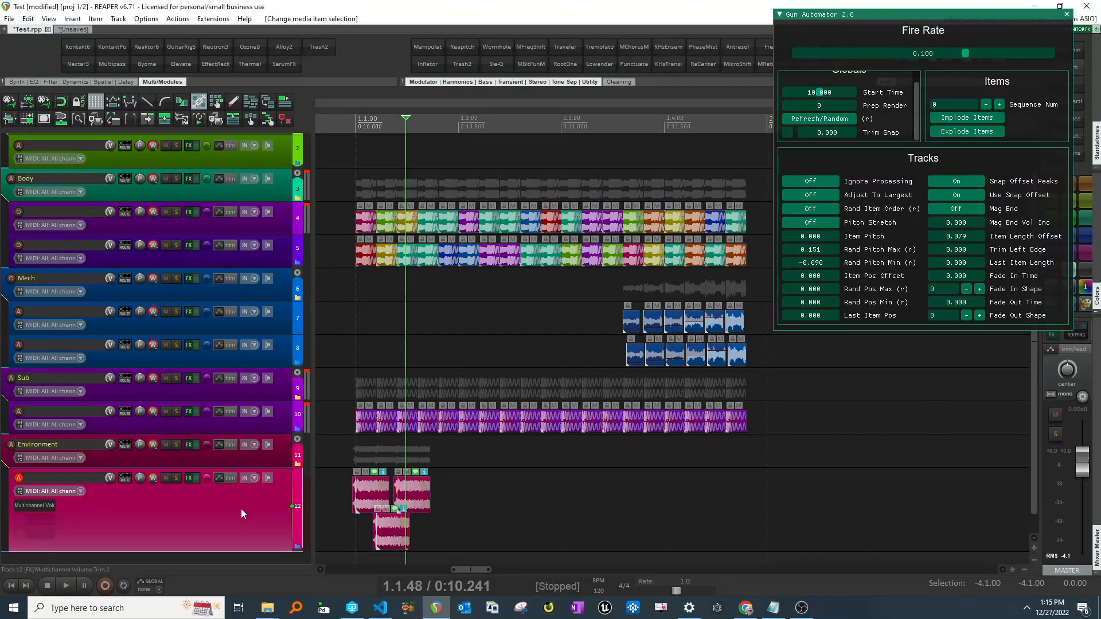
- Try Adjust To Largest on the selected Environment items and undo the result
click(816, 194)
drag(406, 467, 368, 536)
scroll(286, 503, down, 1)
click(437, 544)
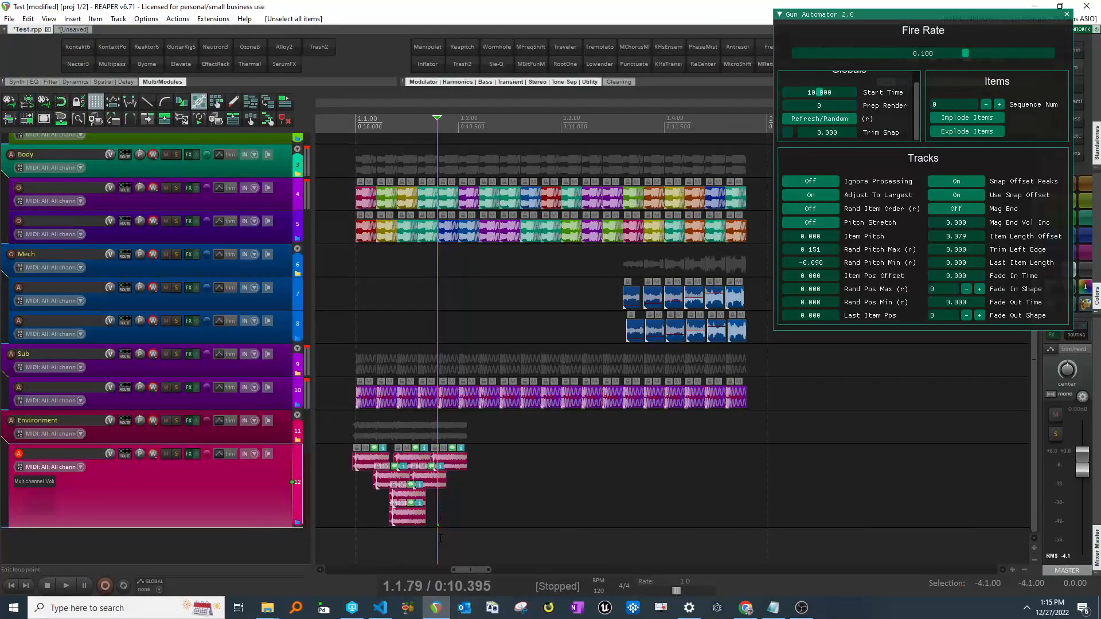
key(ctrl+z)
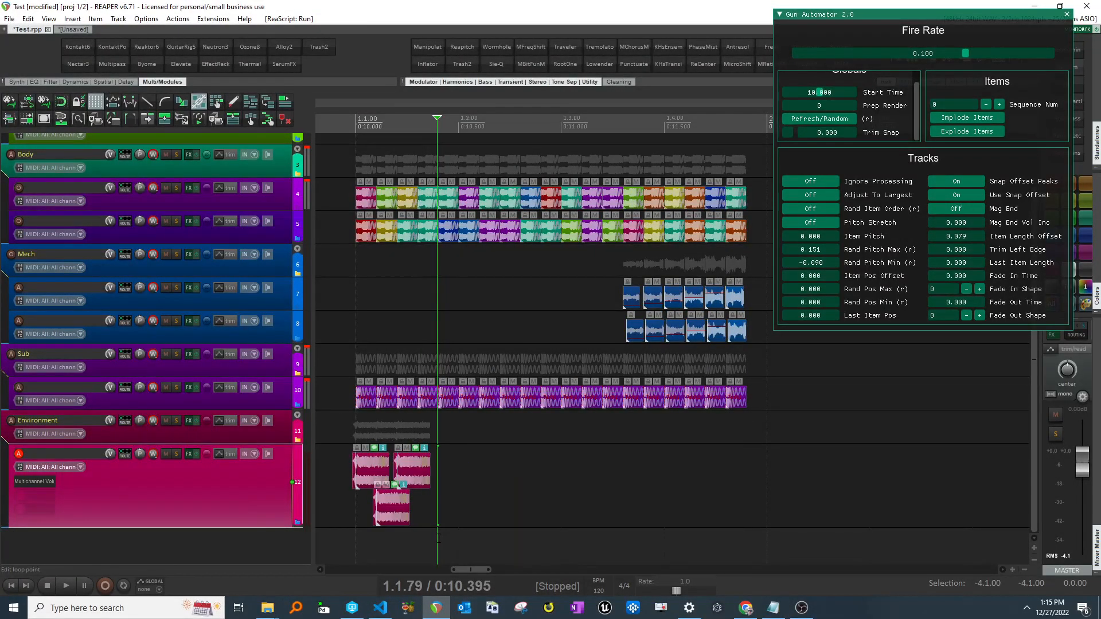
- Select the Environment items and give them random colours
drag(410, 470, 358, 523)
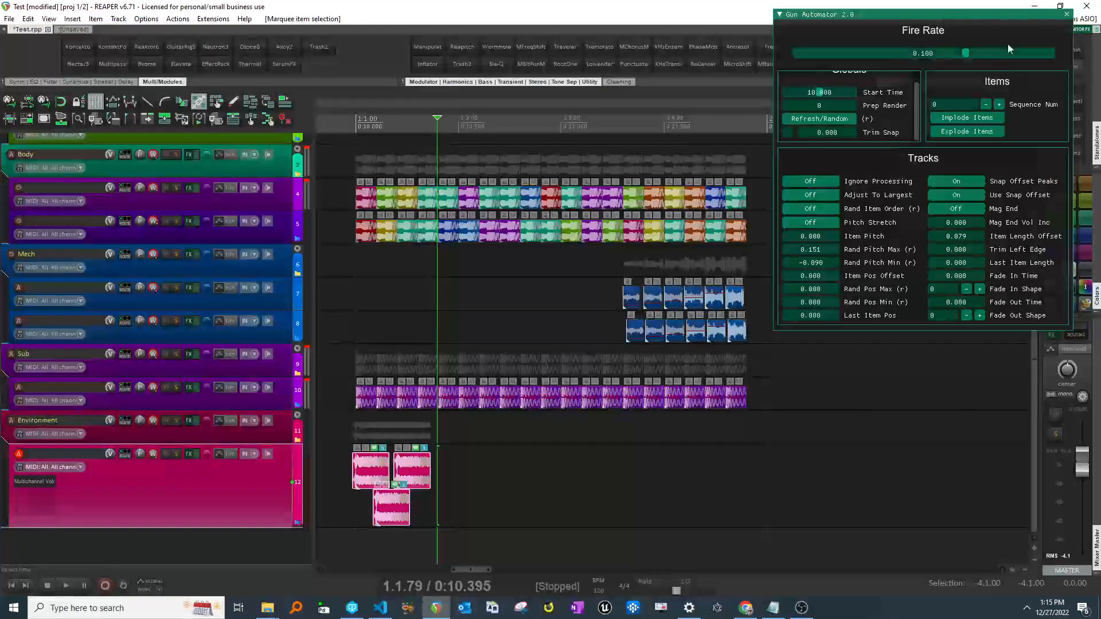
drag(991, 26, 1008, 46)
click(1054, 305)
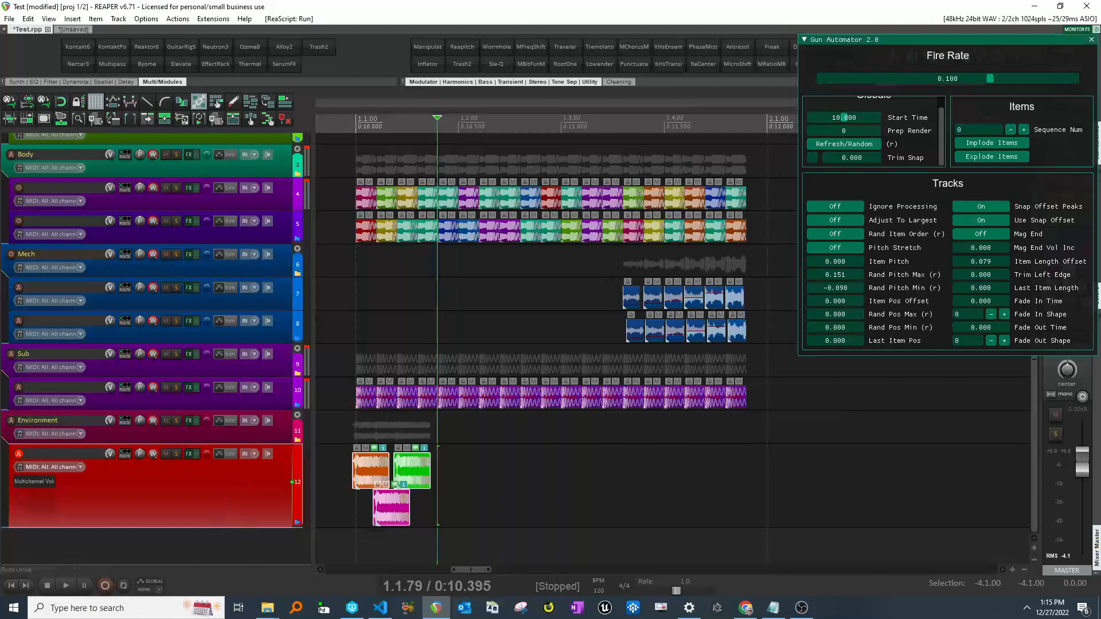
click(835, 220)
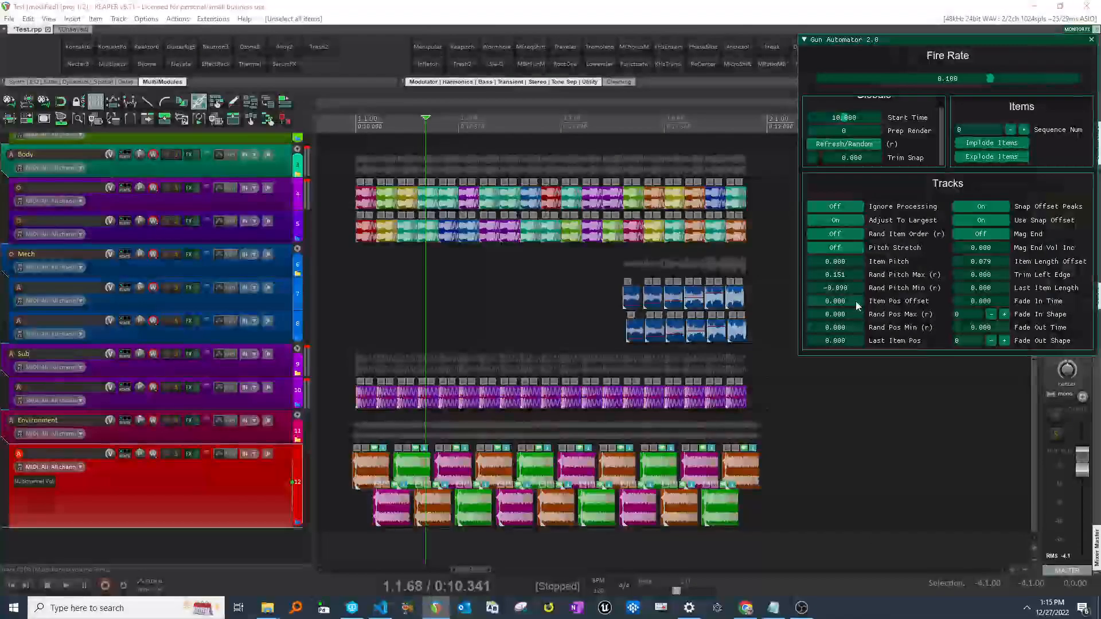
click(840, 218)
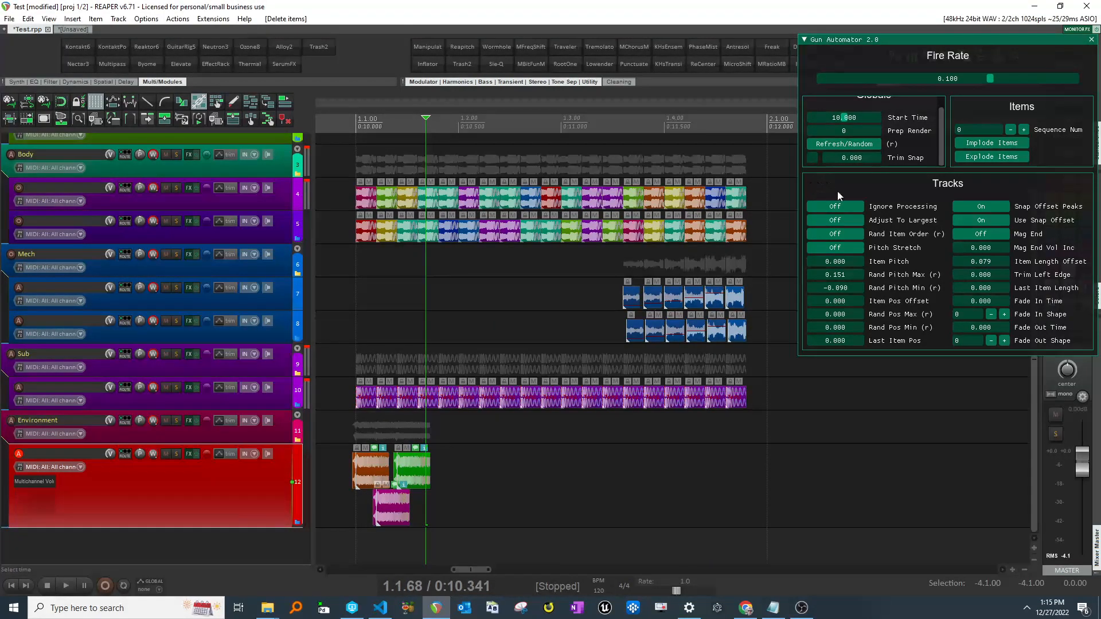
drag(905, 47, 894, 32)
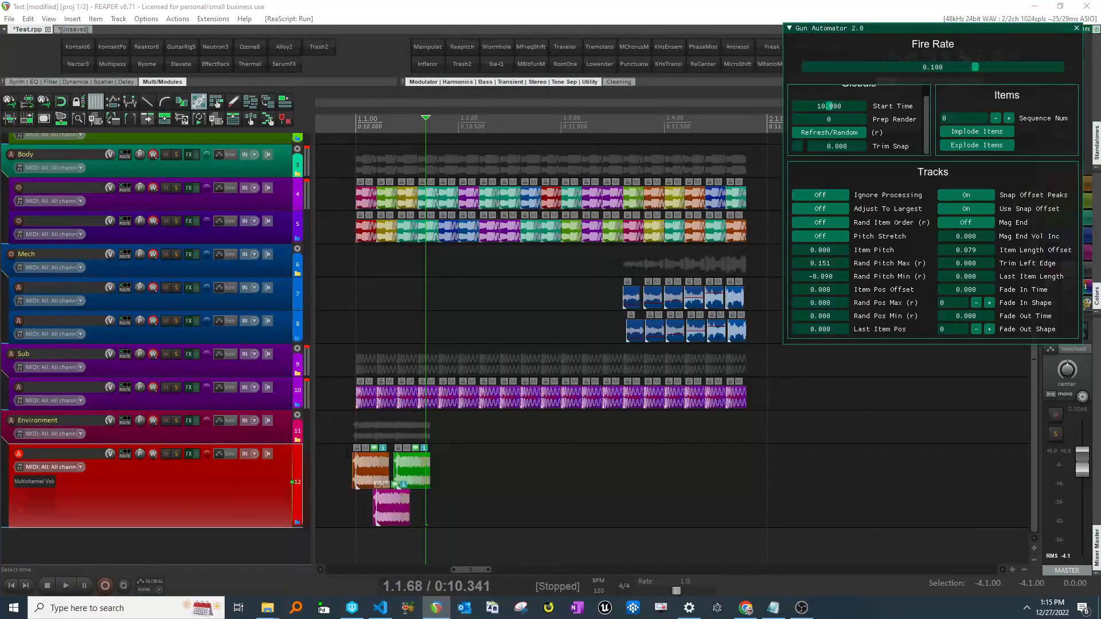
- Turn on Ignore Processing for the Environment and Sub layer tracks
click(268, 485)
click(820, 195)
click(265, 400)
click(820, 195)
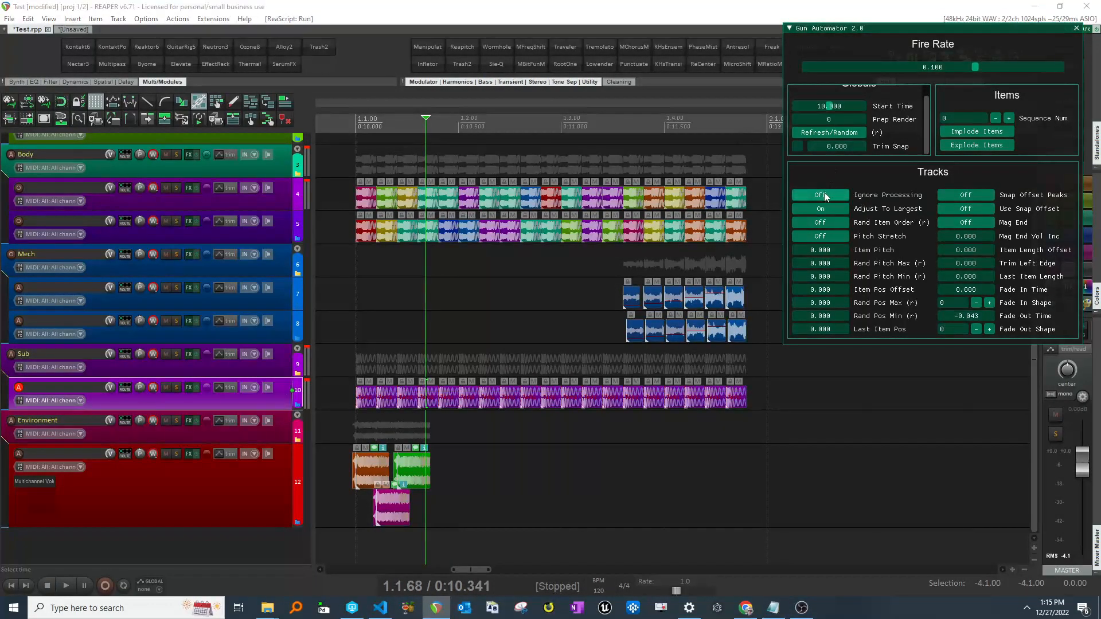
- Set the Fire Rate to about 0.111
click(1026, 68)
drag(1000, 69, 945, 78)
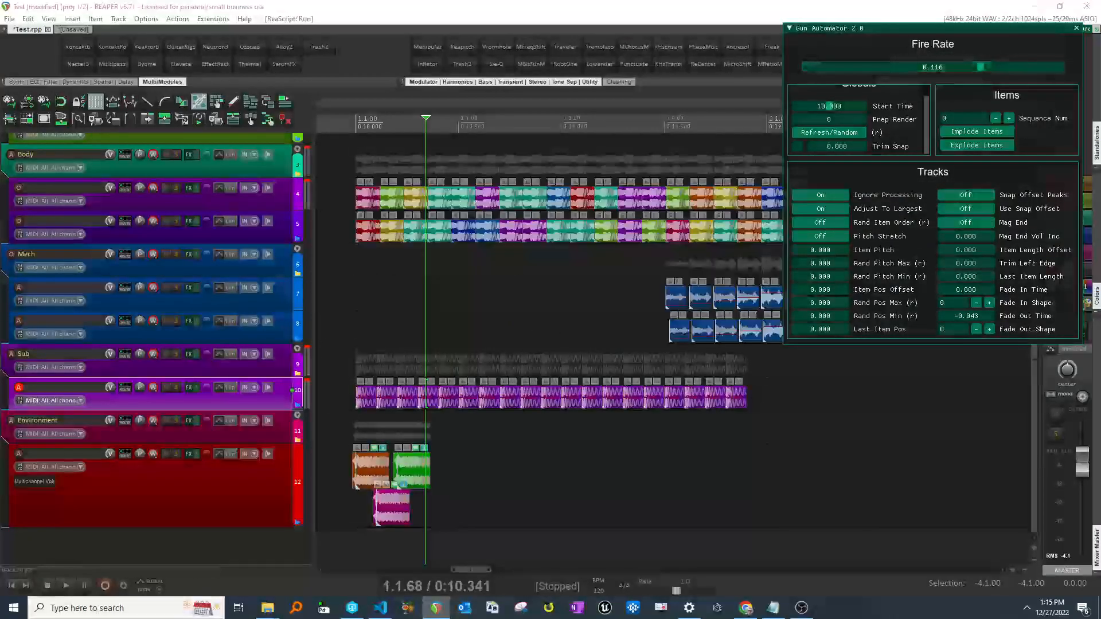
click(979, 65)
click(979, 68)
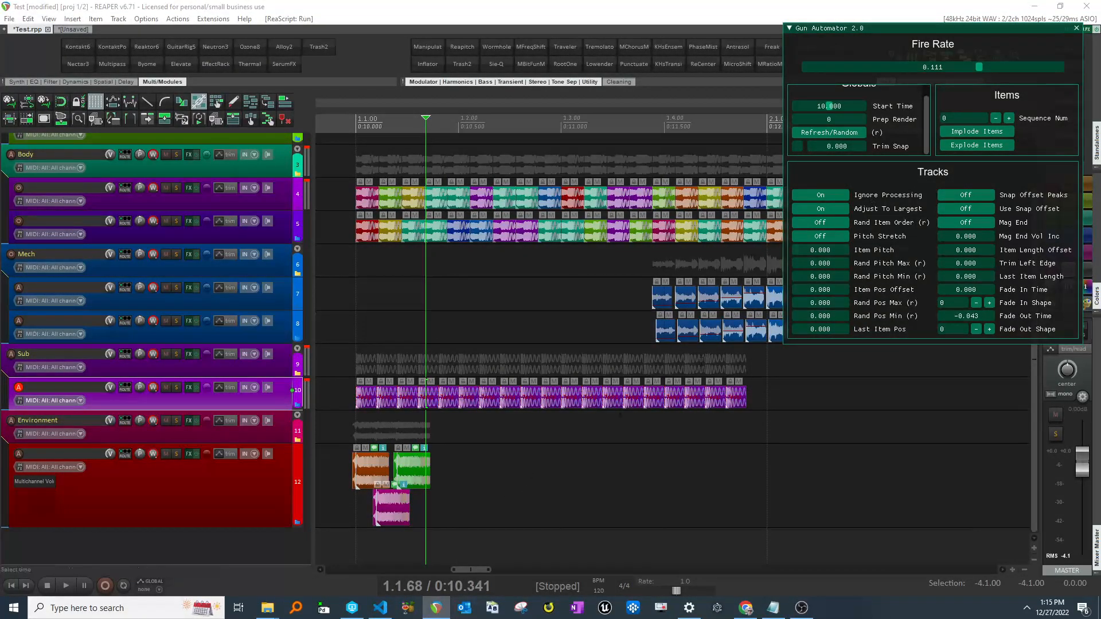
- Try moving an Environment item along the timeline and undo the move
drag(422, 473, 590, 471)
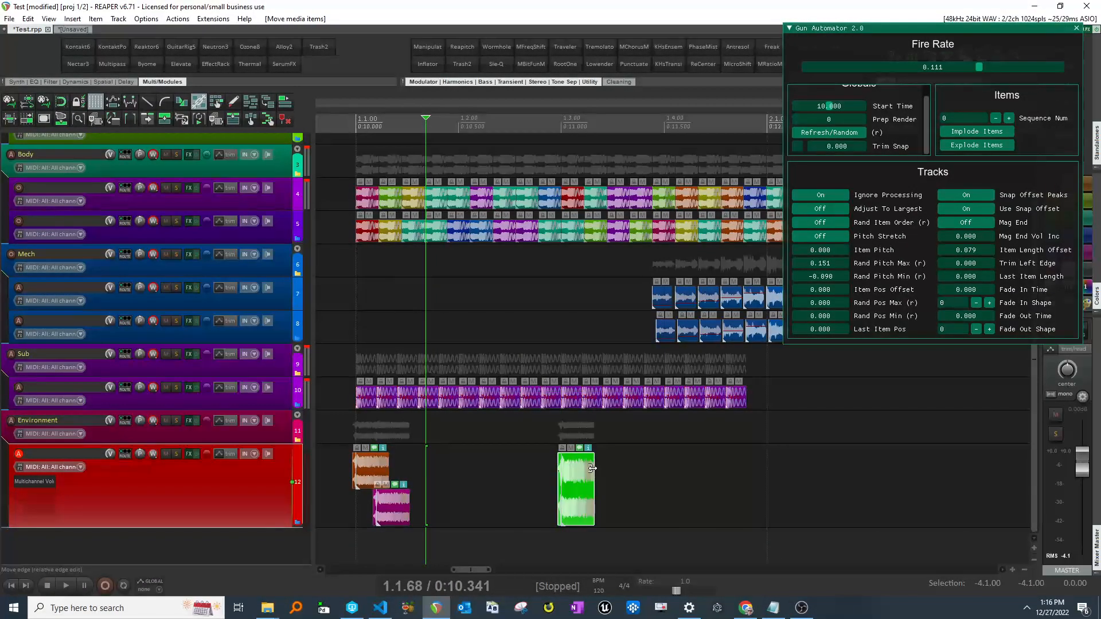
key(ctrl+z)
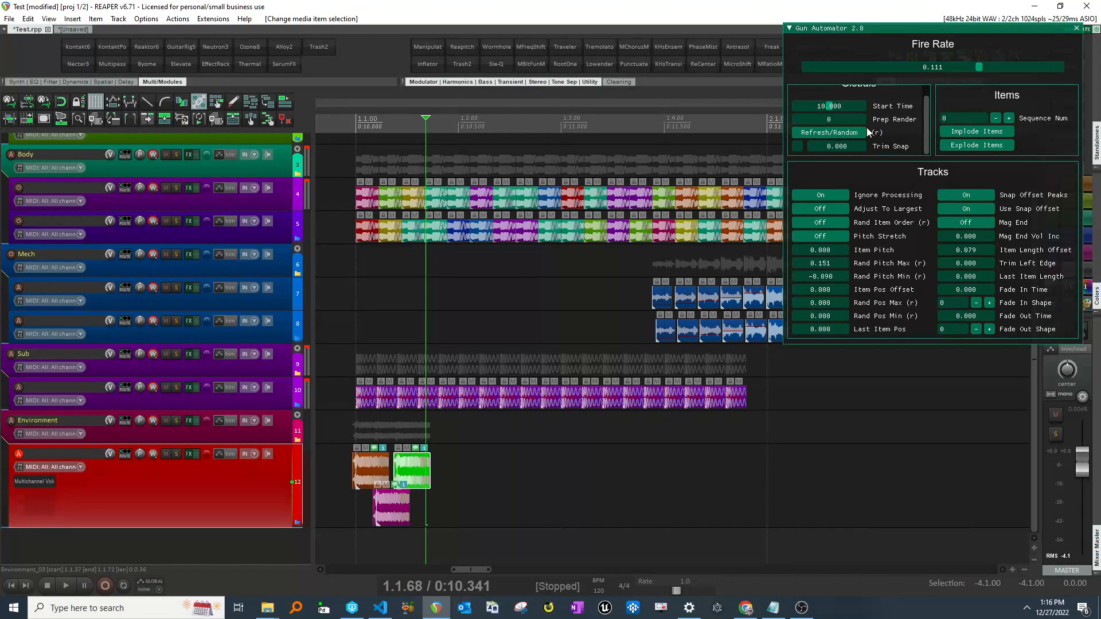
scroll(549, 354, left, 4)
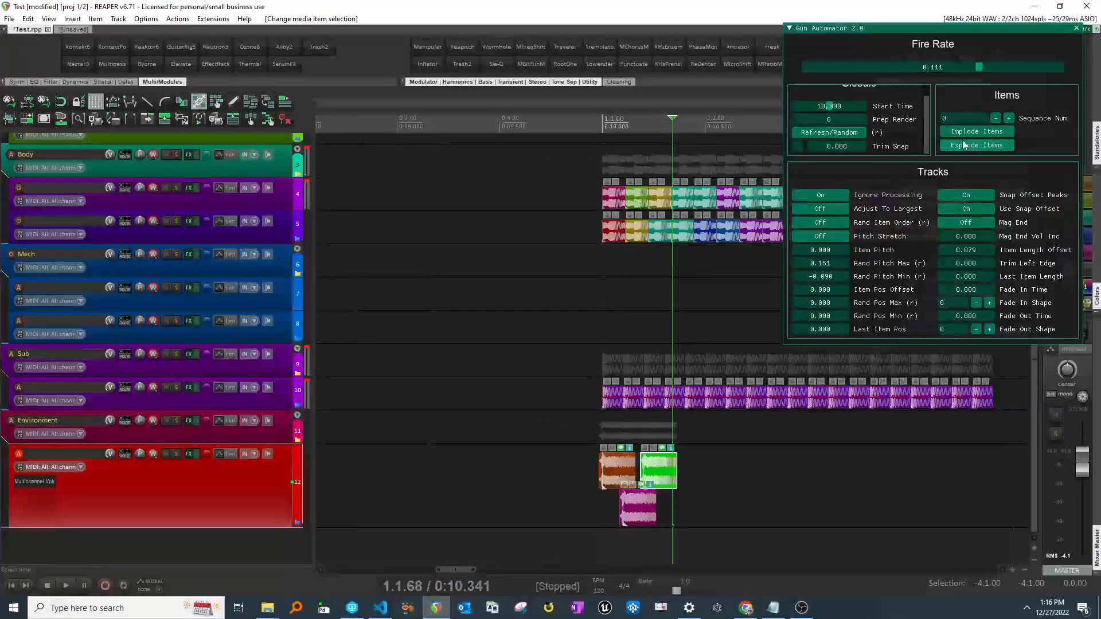
scroll(684, 360, right, 2)
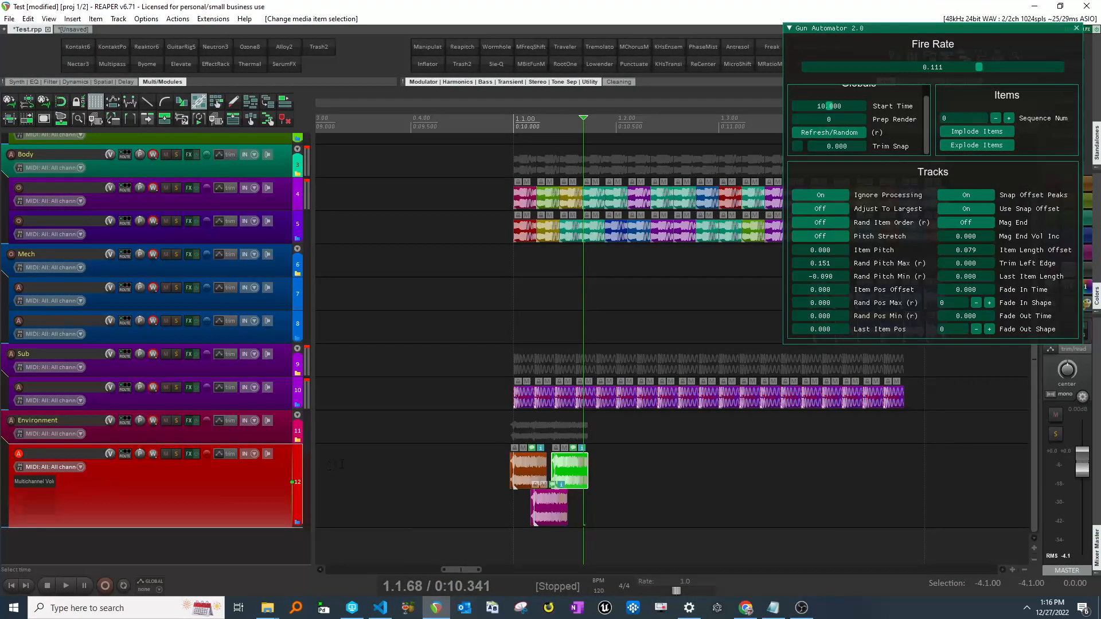
- Enlarge the Sub layer track and delete the selected Environment items
drag(282, 408, 270, 453)
key(Delete)
scroll(705, 469, right, 3)
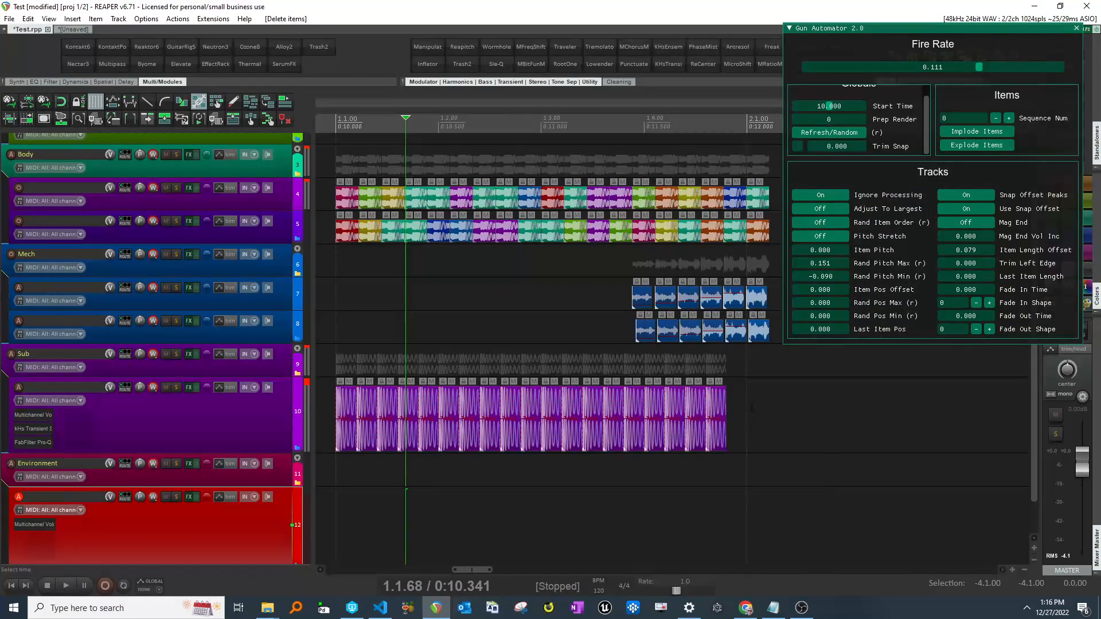
- Select all items on the Sub layer track and give them random colours
drag(784, 390, 334, 456)
drag(930, 28, 855, 29)
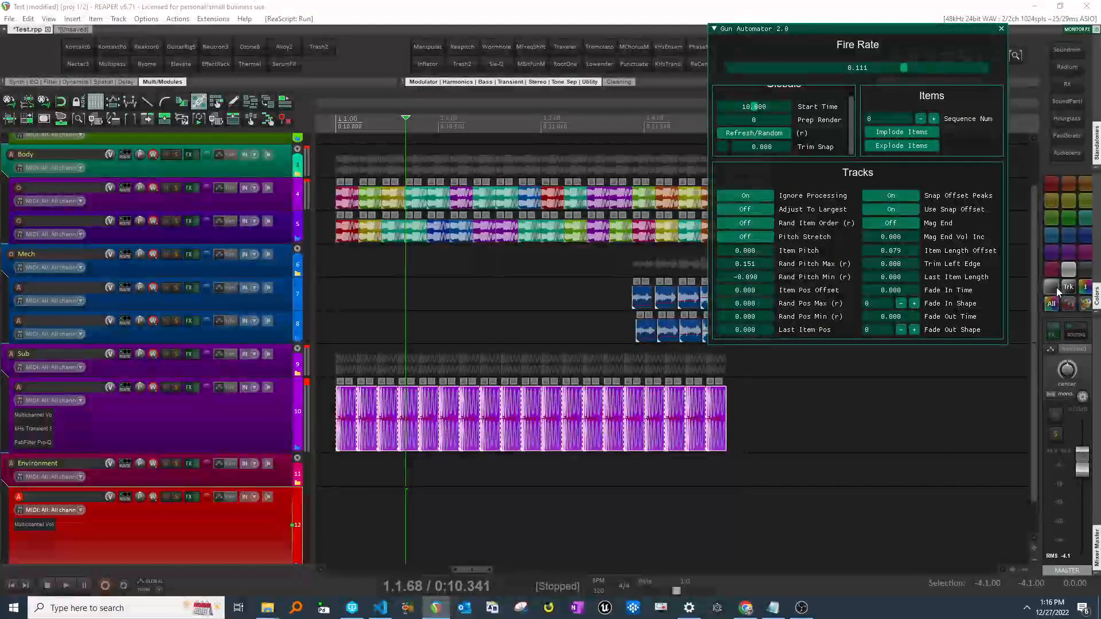
click(1051, 307)
click(445, 470)
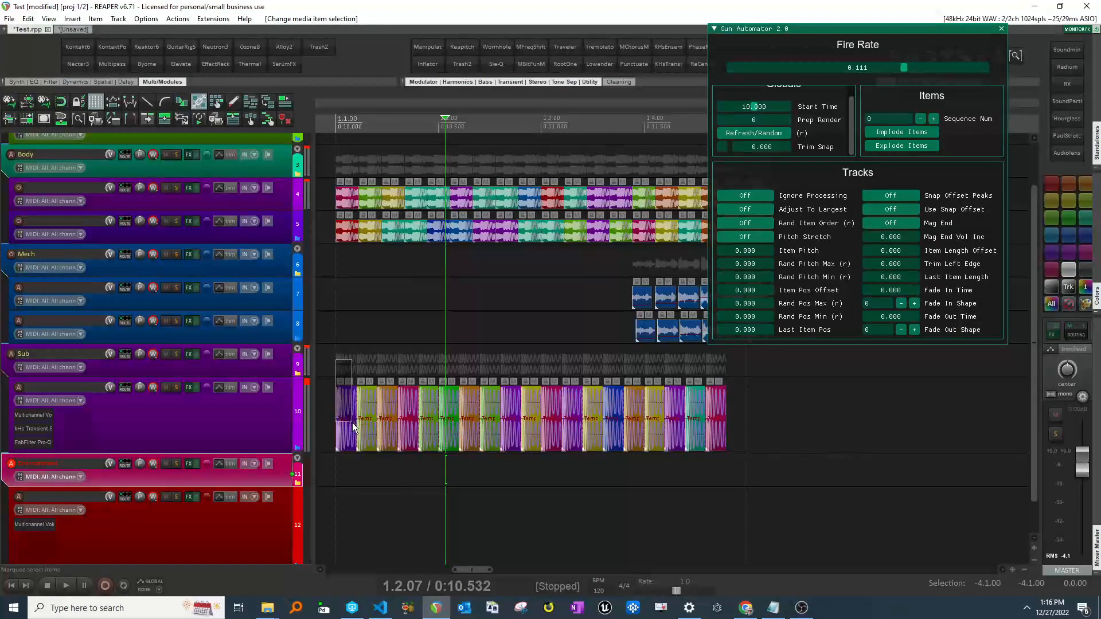
- Set the Sequence Num of the selected Sub items to 1
drag(349, 432, 350, 438)
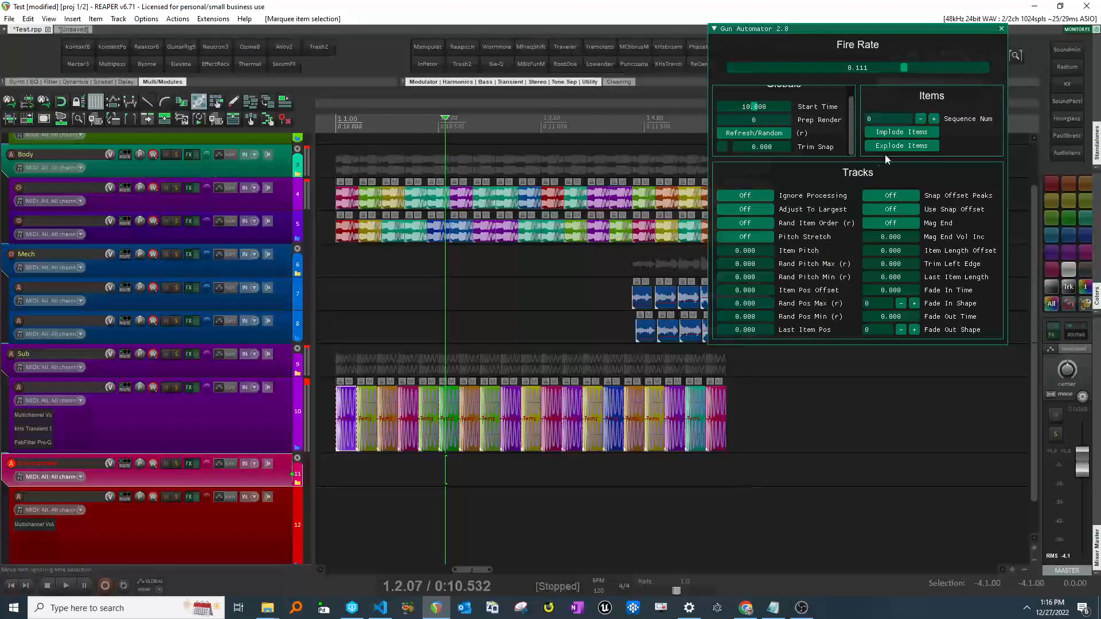
click(935, 120)
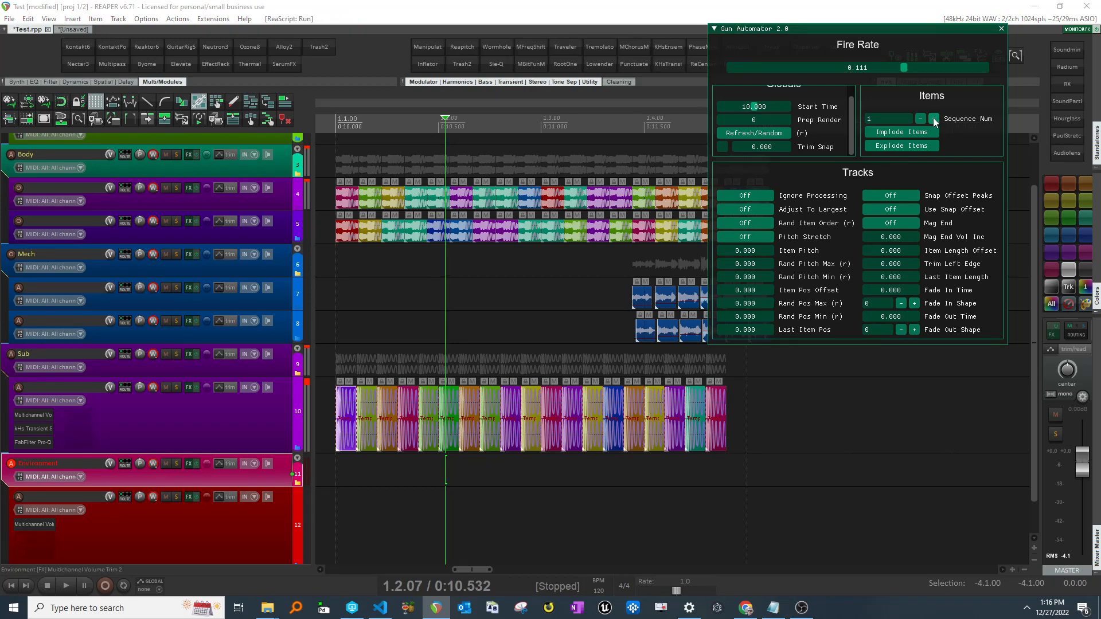
- Examine the Sub tracks and their items along the timeline
click(375, 362)
scroll(374, 362, up, 4)
click(598, 362)
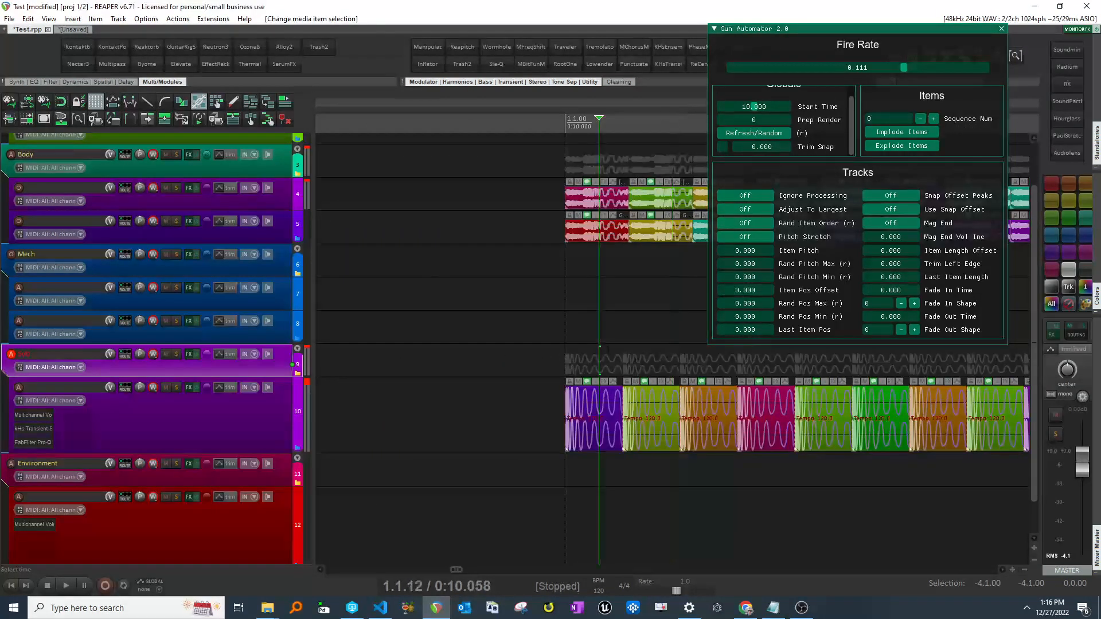
scroll(598, 363, right, 3)
click(411, 431)
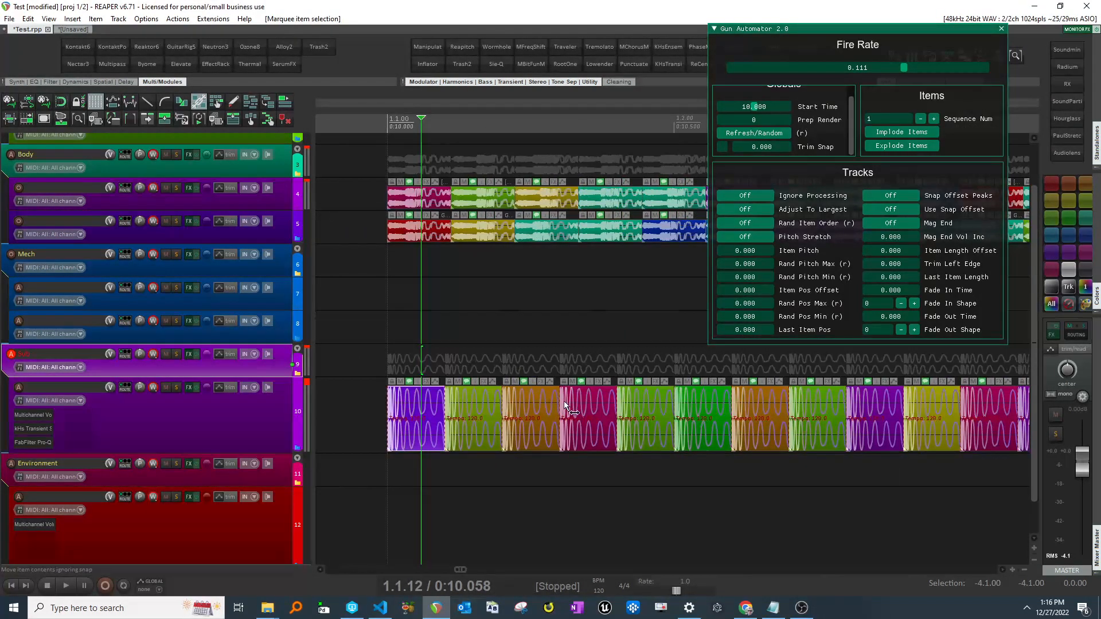
scroll(563, 401, right, 1)
- Turn on Rand Item Order for the Sub layer track
click(271, 407)
scroll(647, 327, left, 4)
scroll(646, 327, down, 3)
scroll(646, 327, right, 2)
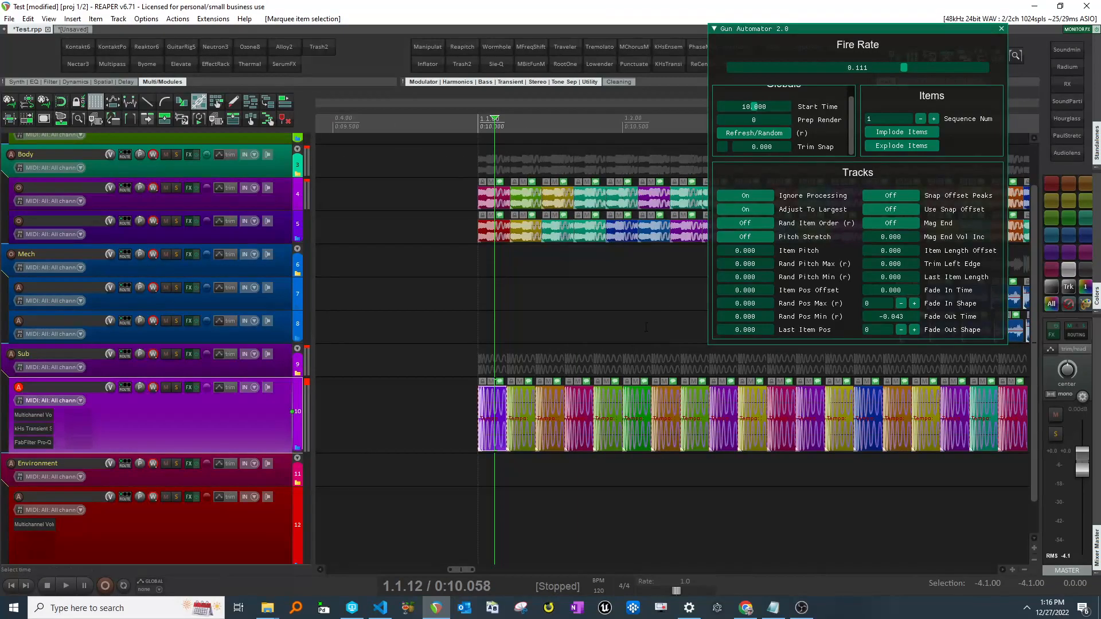
click(754, 225)
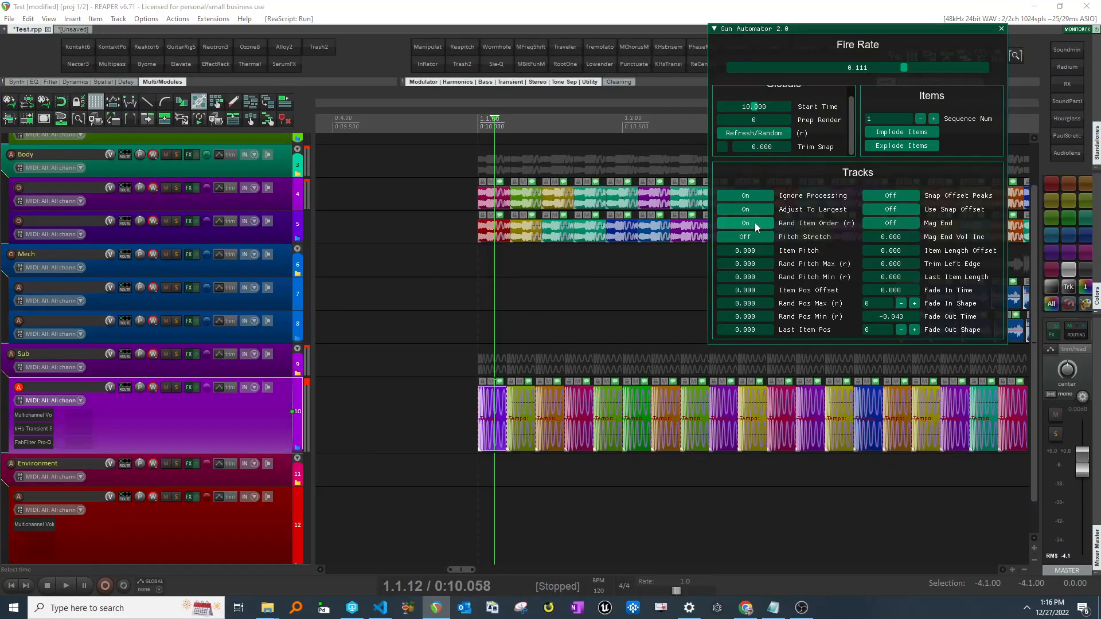
- Refresh the randomized sequence and turn off Ignore Processing for the Sub layer track
click(754, 133)
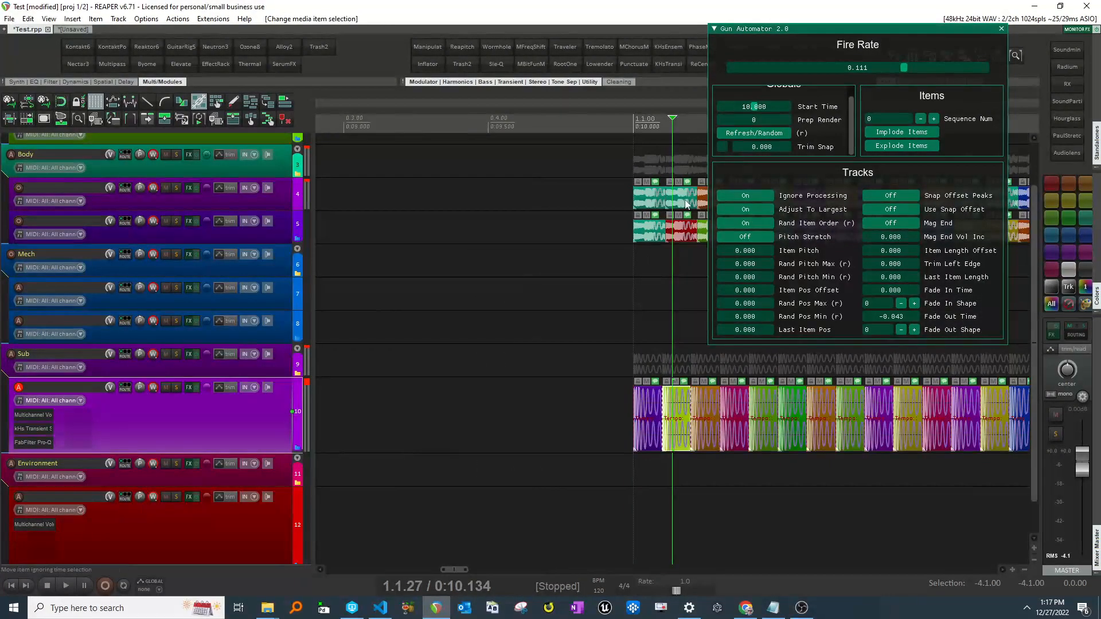
scroll(703, 242, right, 3)
click(745, 195)
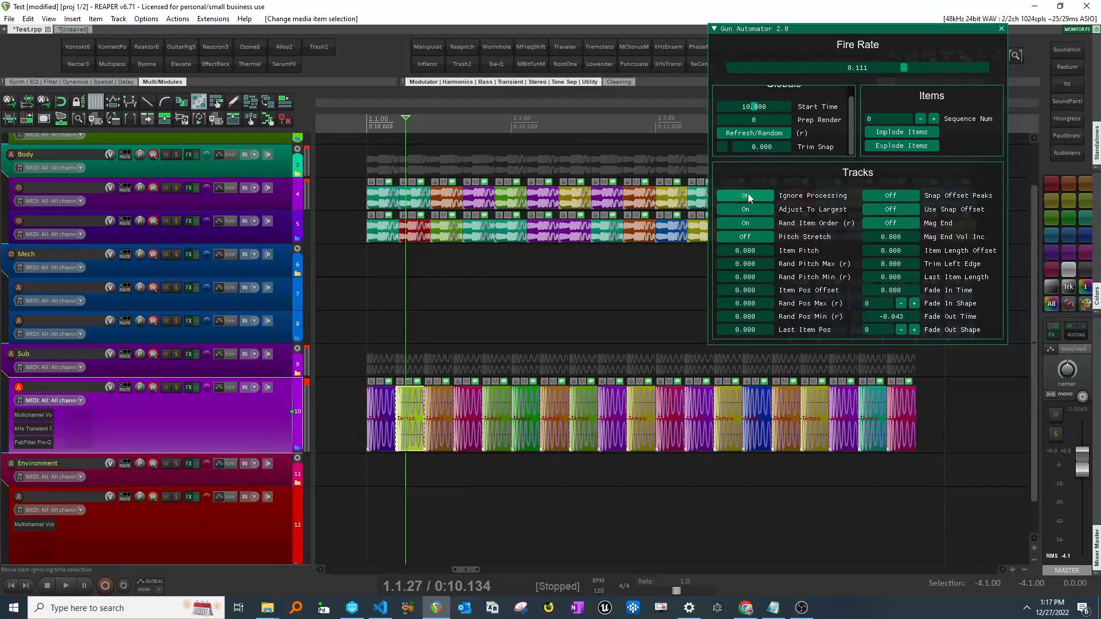
click(392, 402)
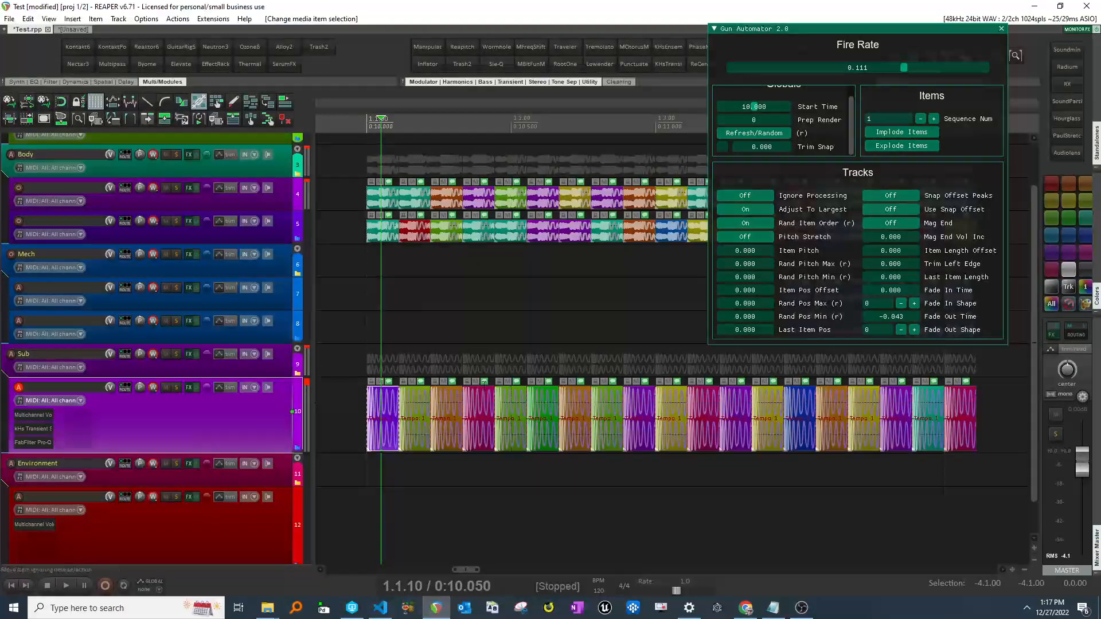
- Run Refresh/Random repeatedly to reshuffle the order of the Sub items
click(762, 132)
click(762, 132)
click(762, 133)
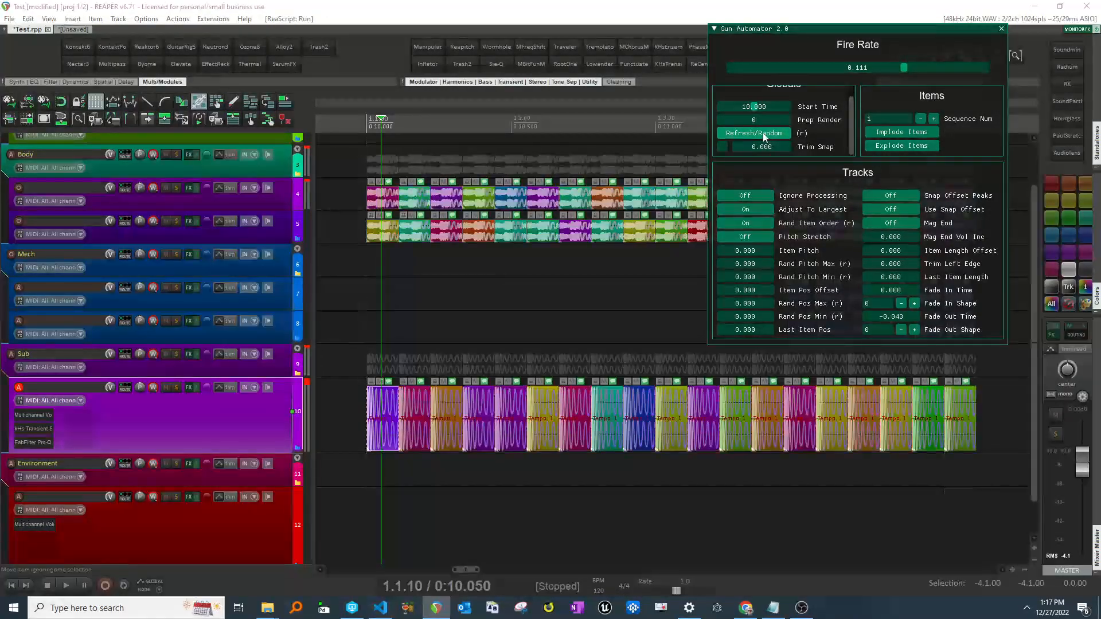
click(762, 132)
click(762, 132)
click(762, 133)
click(762, 132)
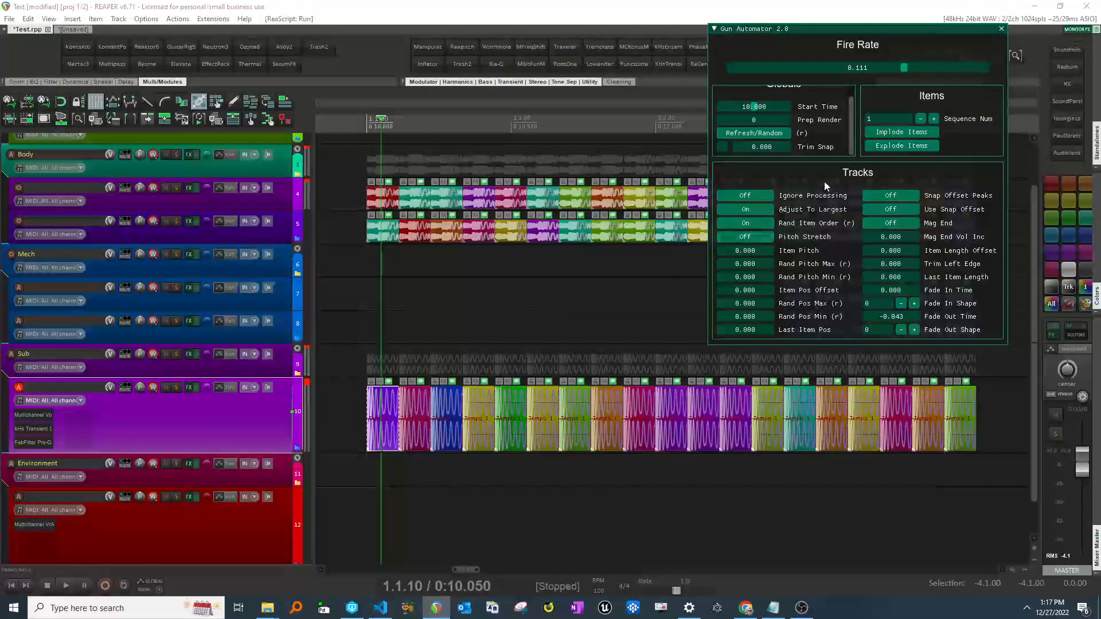
click(757, 133)
click(757, 133)
click(756, 132)
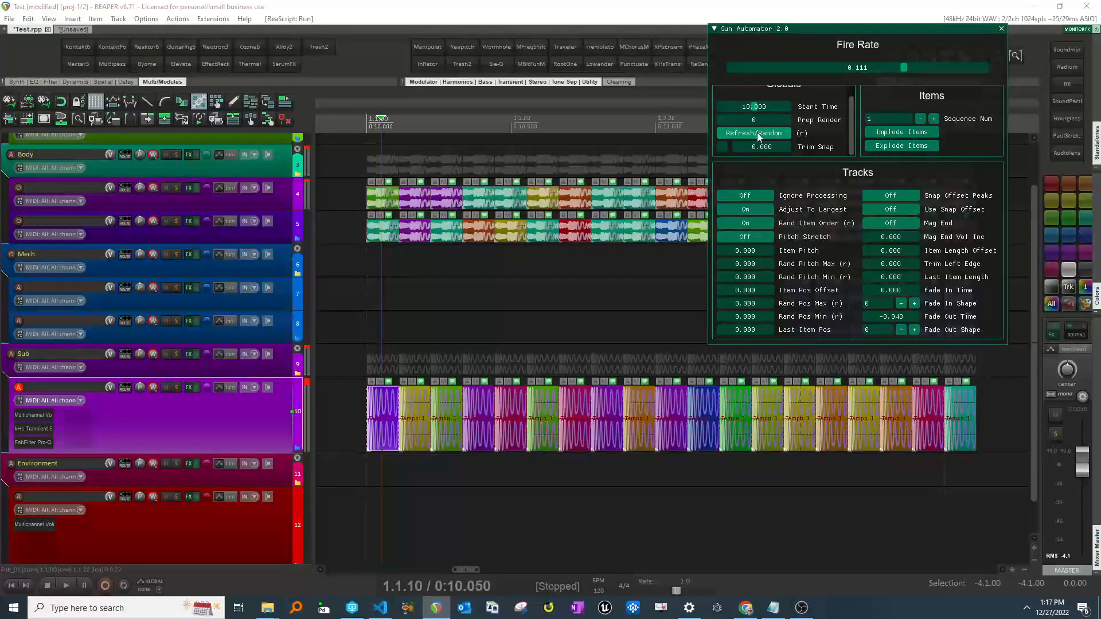
click(757, 132)
click(757, 132)
click(757, 132)
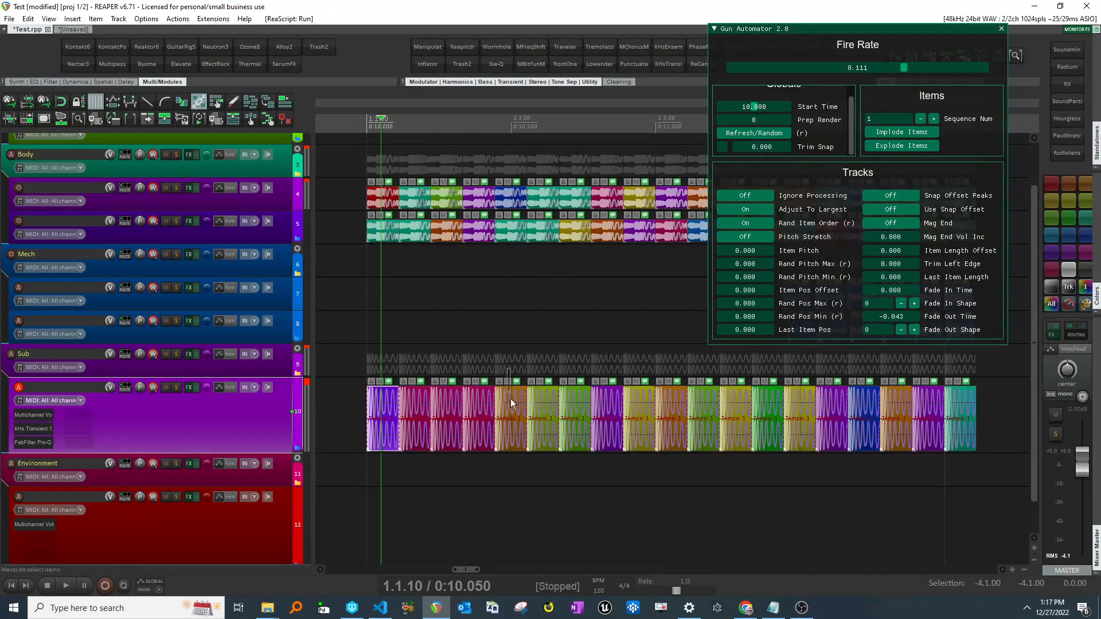
- Select a Sub item and set its Sequence Num to -1
click(513, 424)
click(918, 118)
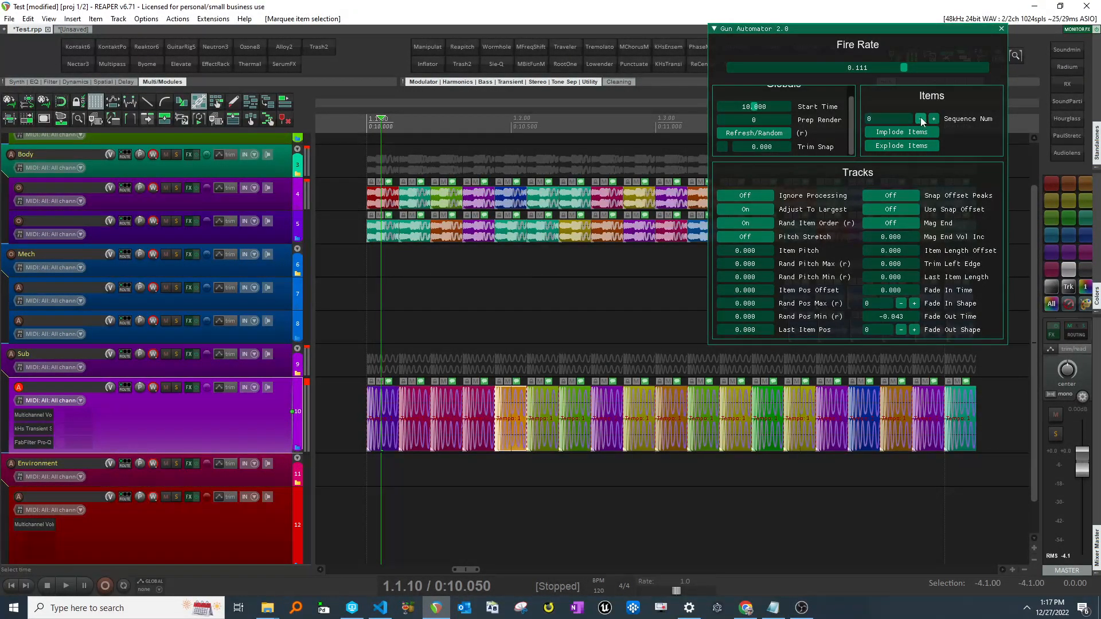
click(921, 118)
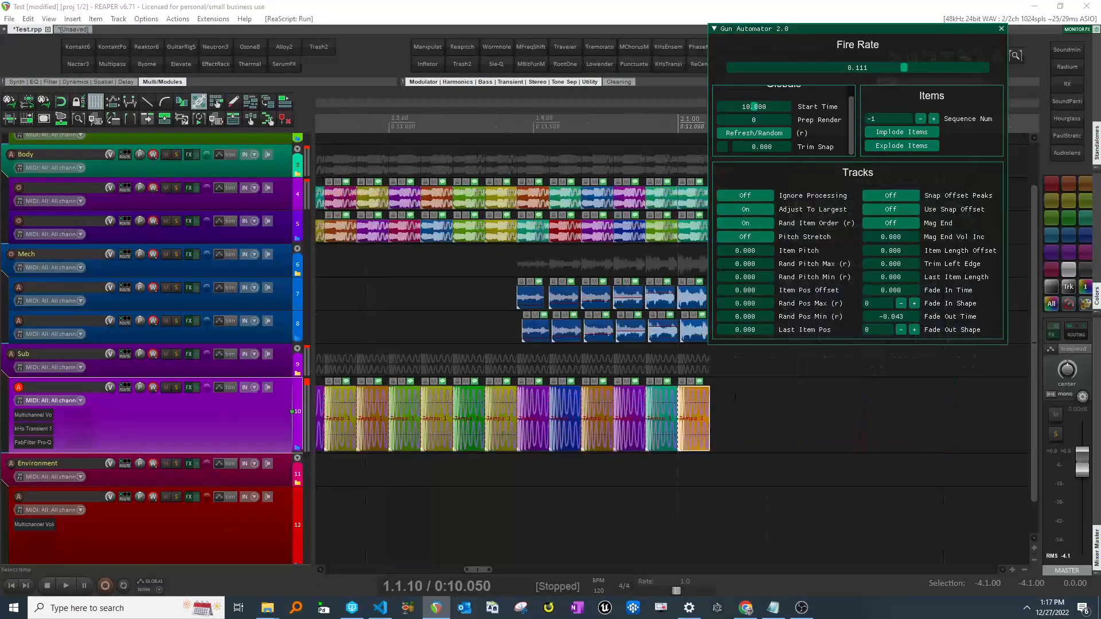
- Run Refresh/Random several times to regenerate the sequence
scroll(691, 446, down, 3)
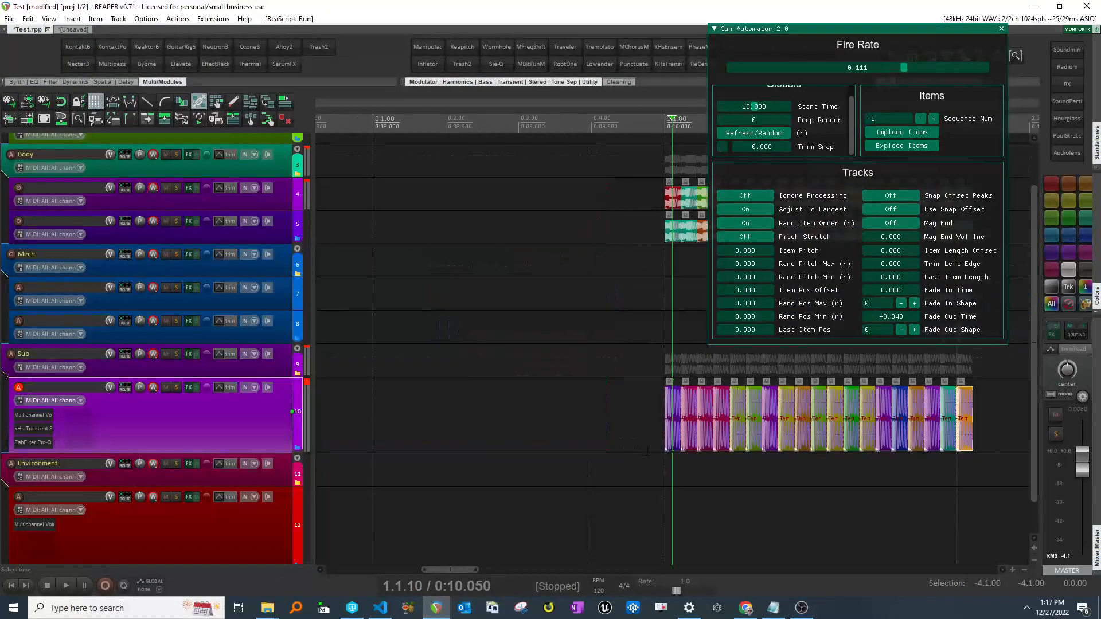
scroll(647, 451, right, 3)
scroll(694, 436, right, 2)
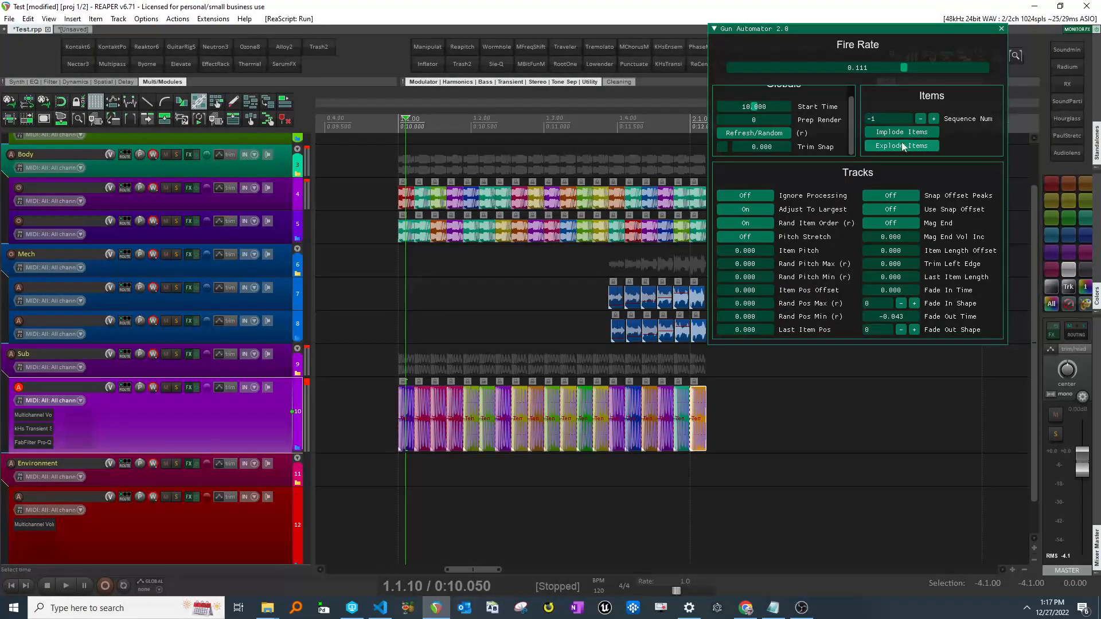
click(753, 133)
click(754, 133)
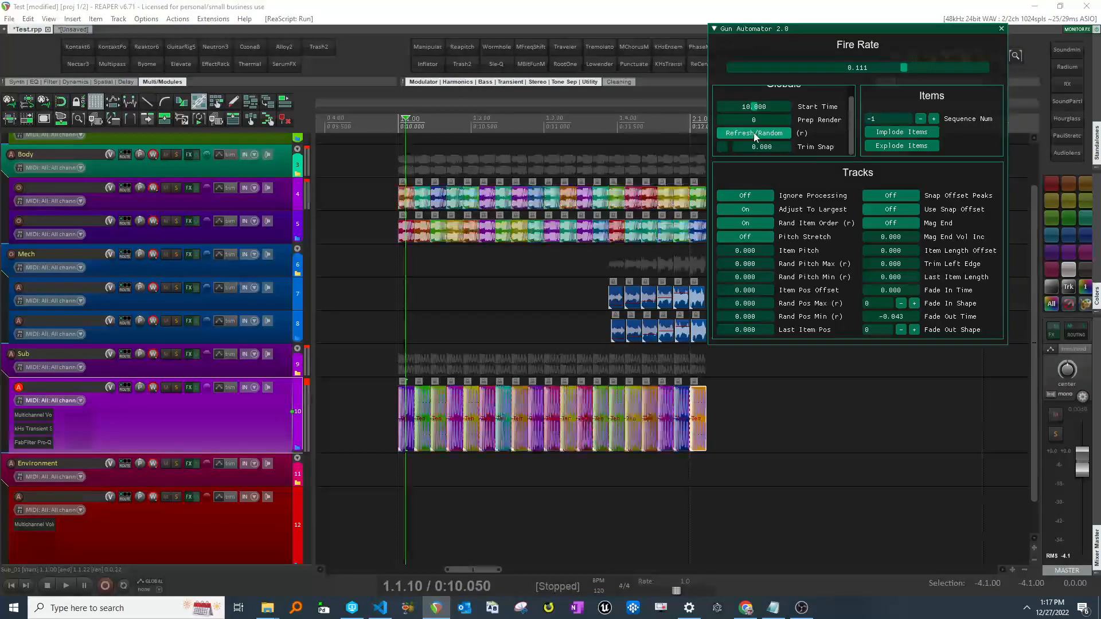
click(755, 132)
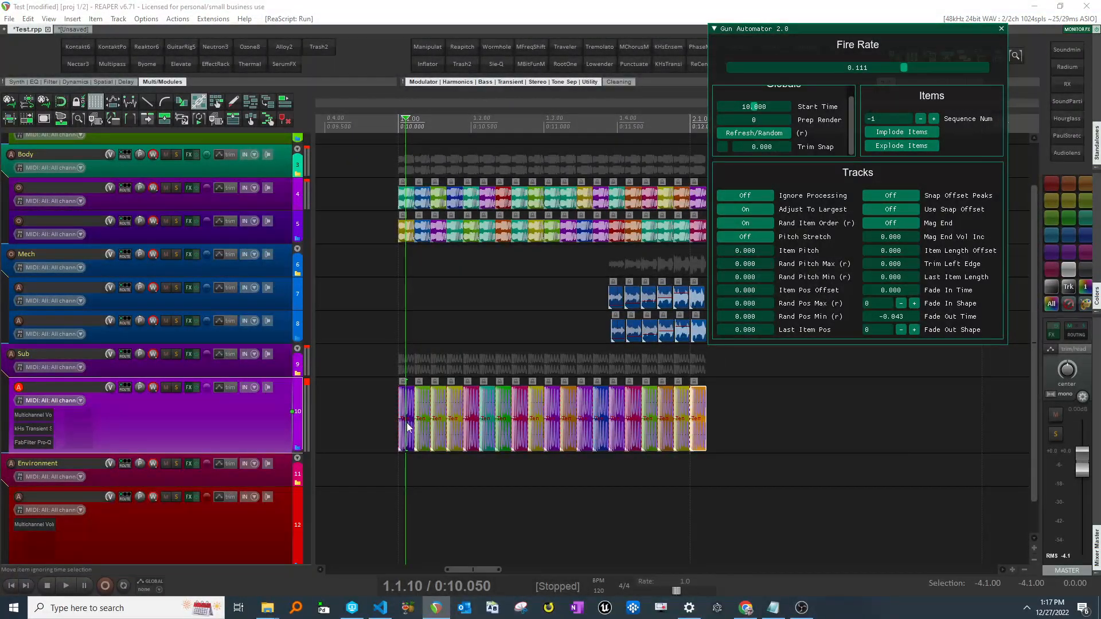
click(766, 132)
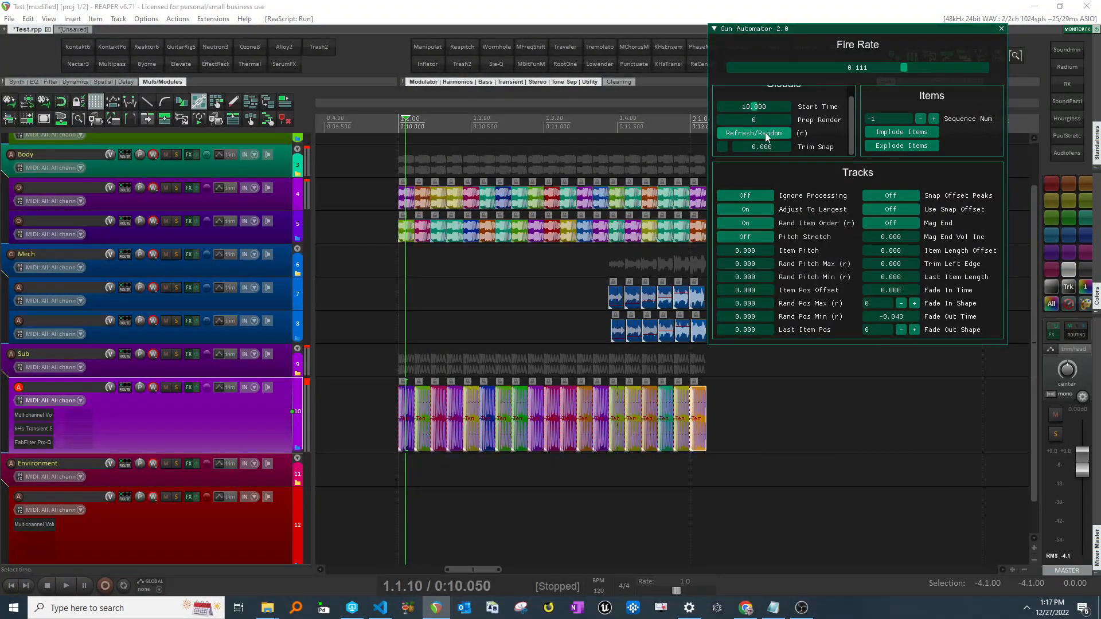
click(765, 132)
click(765, 132)
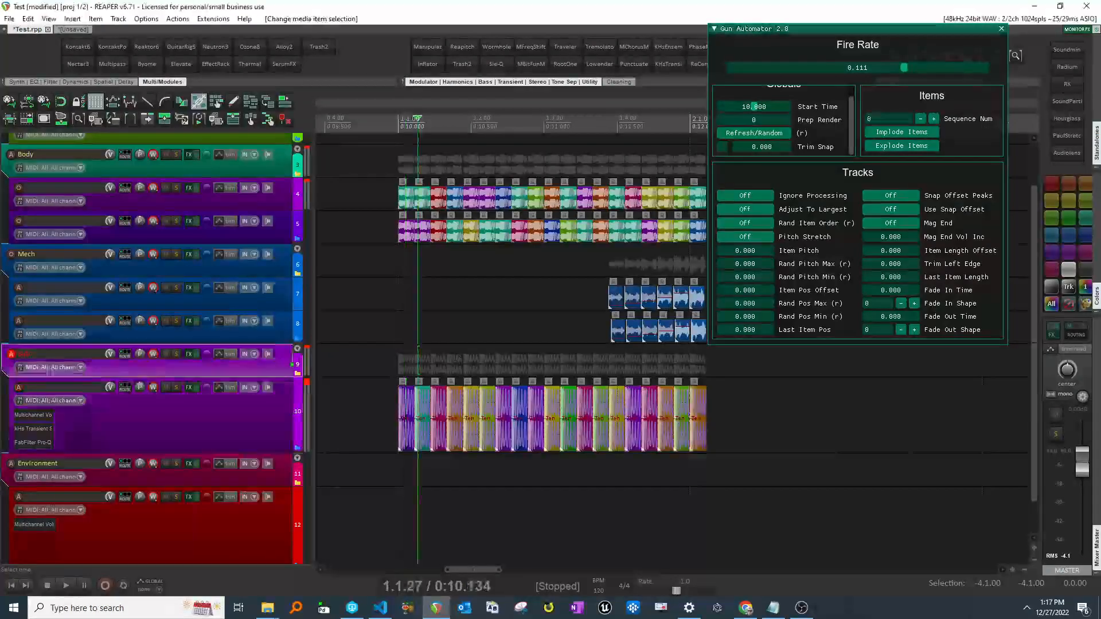
- Select Sub items and step their Sequence Num up several times, then down once
scroll(574, 436, up, 2)
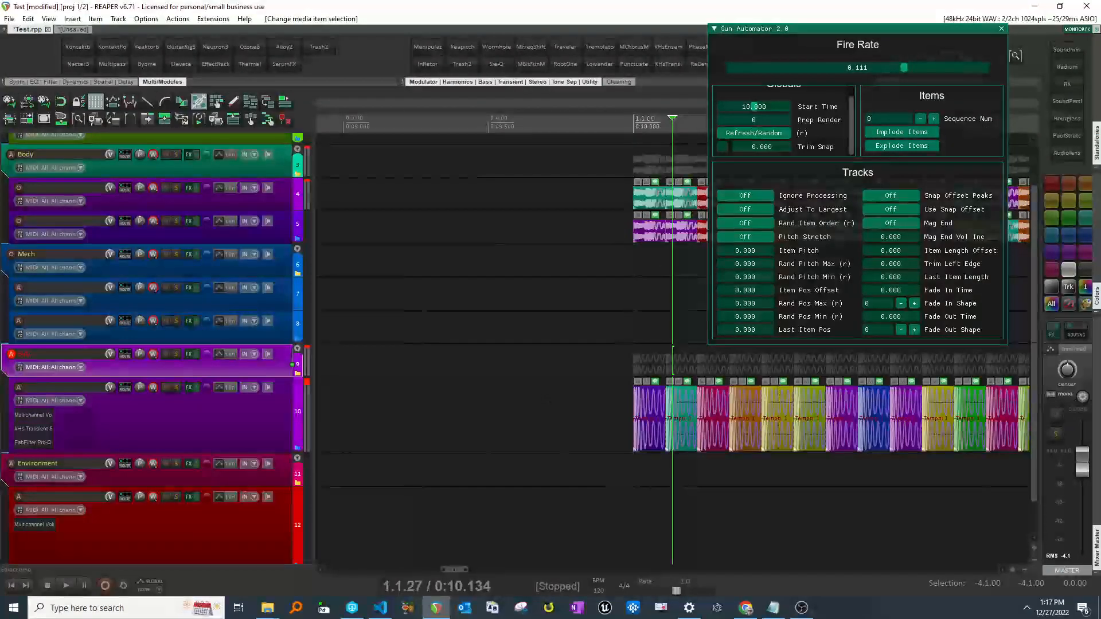
scroll(573, 436, right, 2)
click(587, 470)
drag(577, 361, 569, 437)
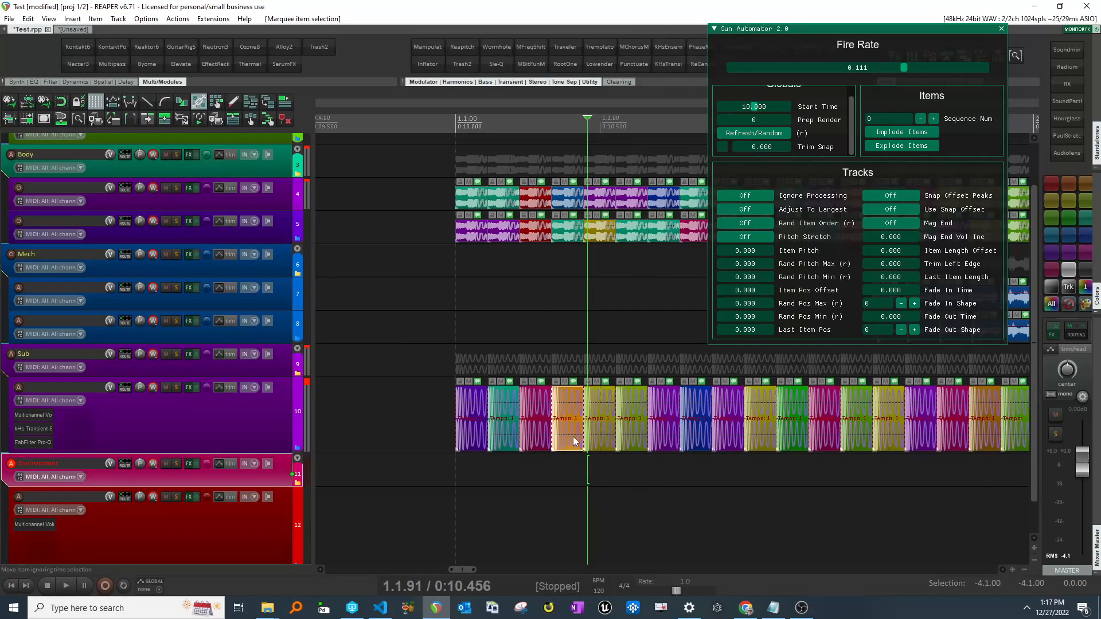
mouse_move(541, 385)
drag(512, 330, 496, 398)
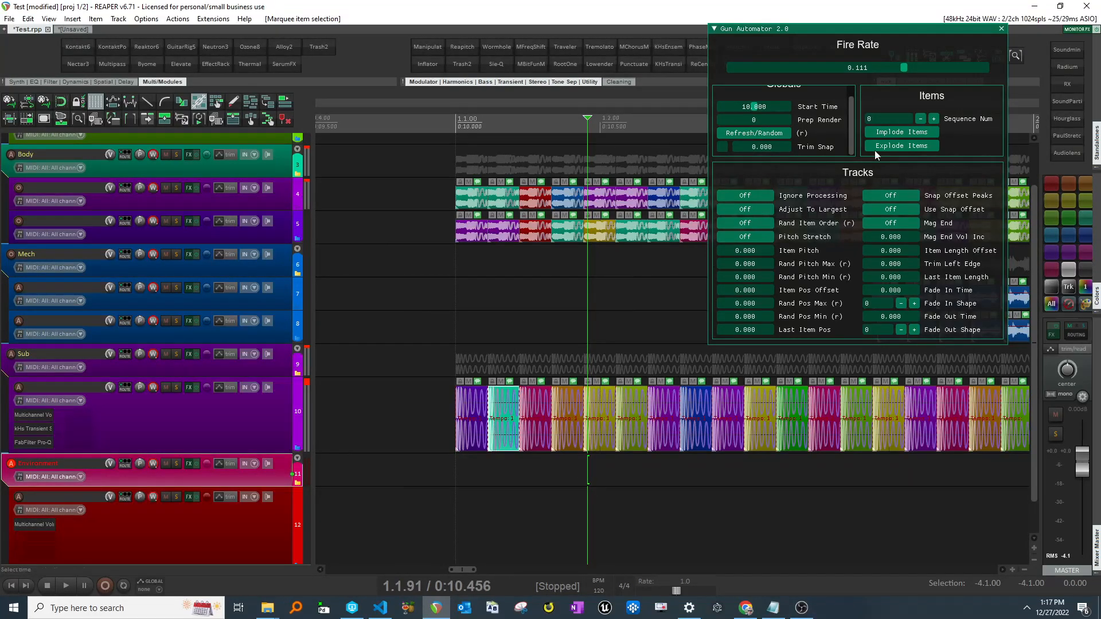
click(933, 119)
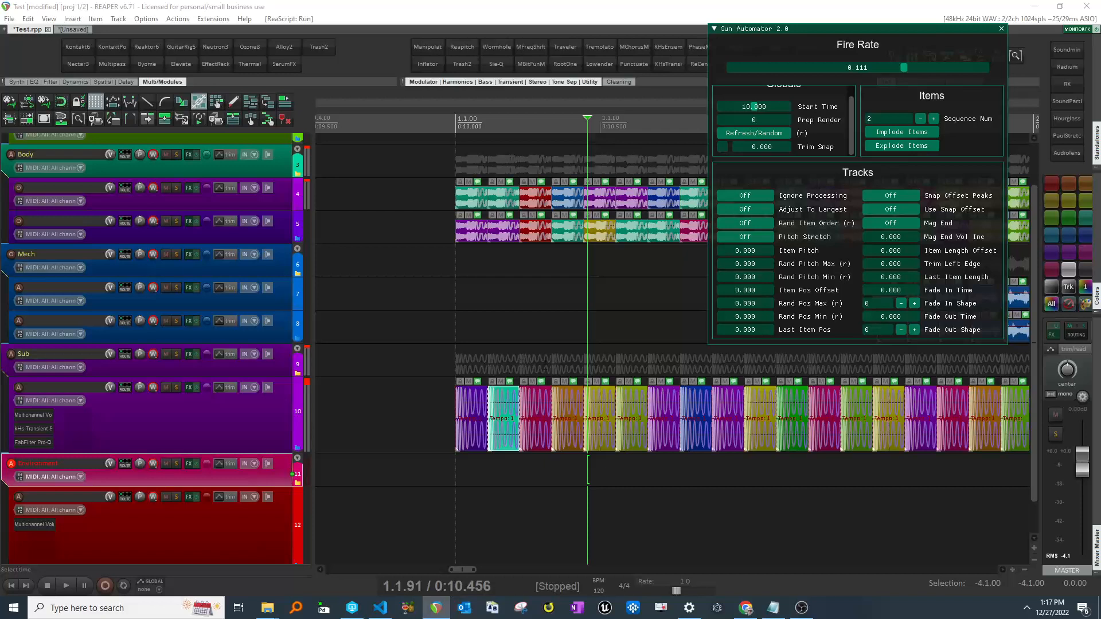
click(933, 119)
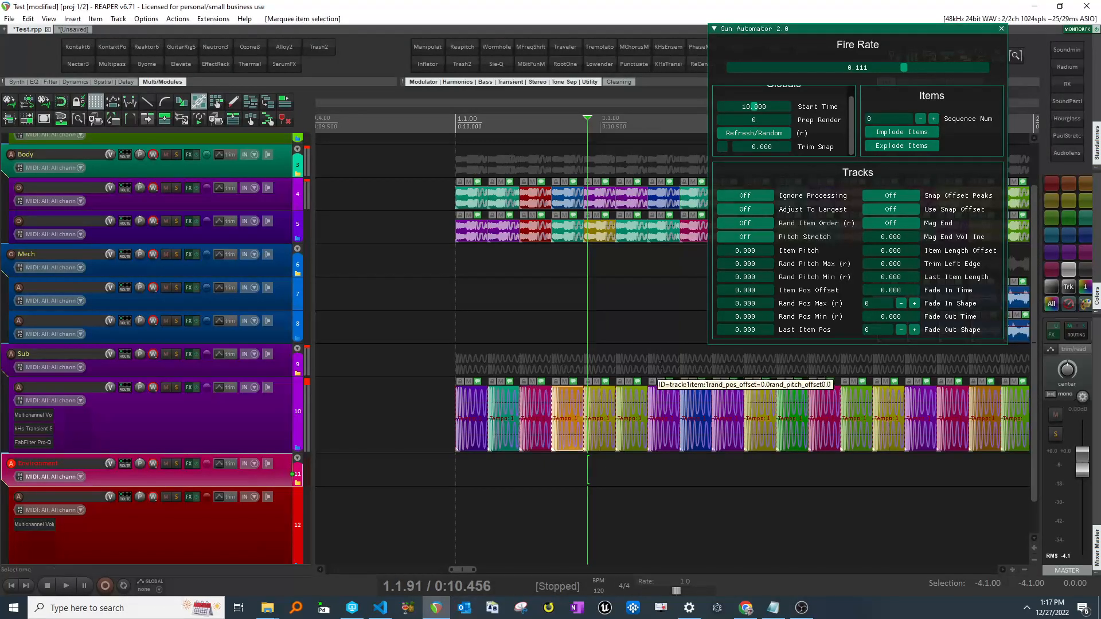
click(933, 119)
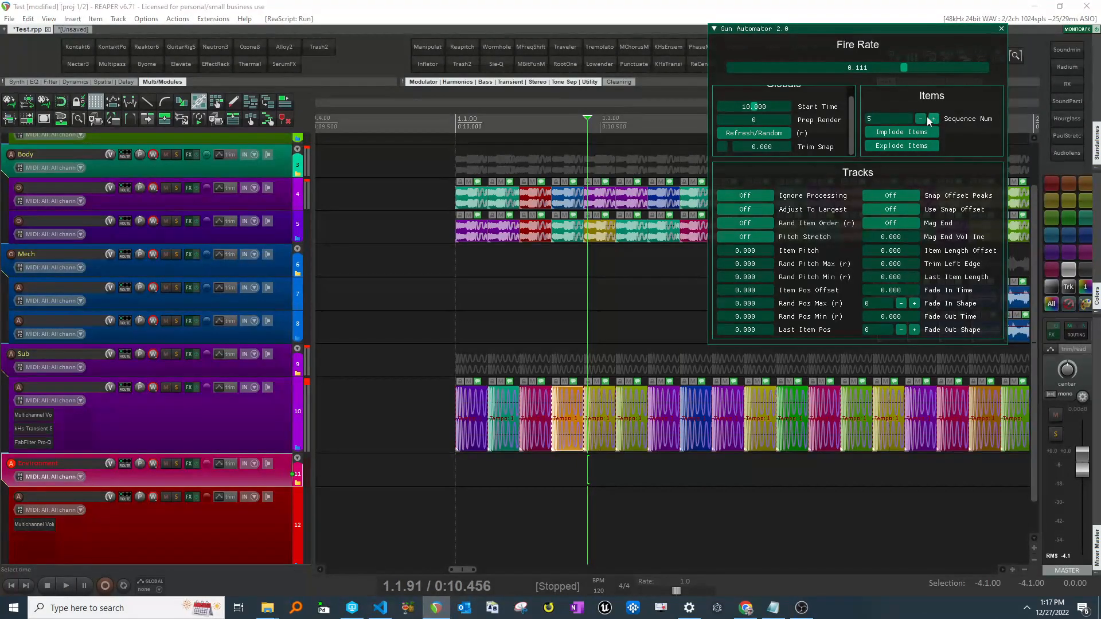
click(934, 119)
click(920, 119)
- Increase the height of the Sub layer track
scroll(606, 429, right, 2)
click(533, 471)
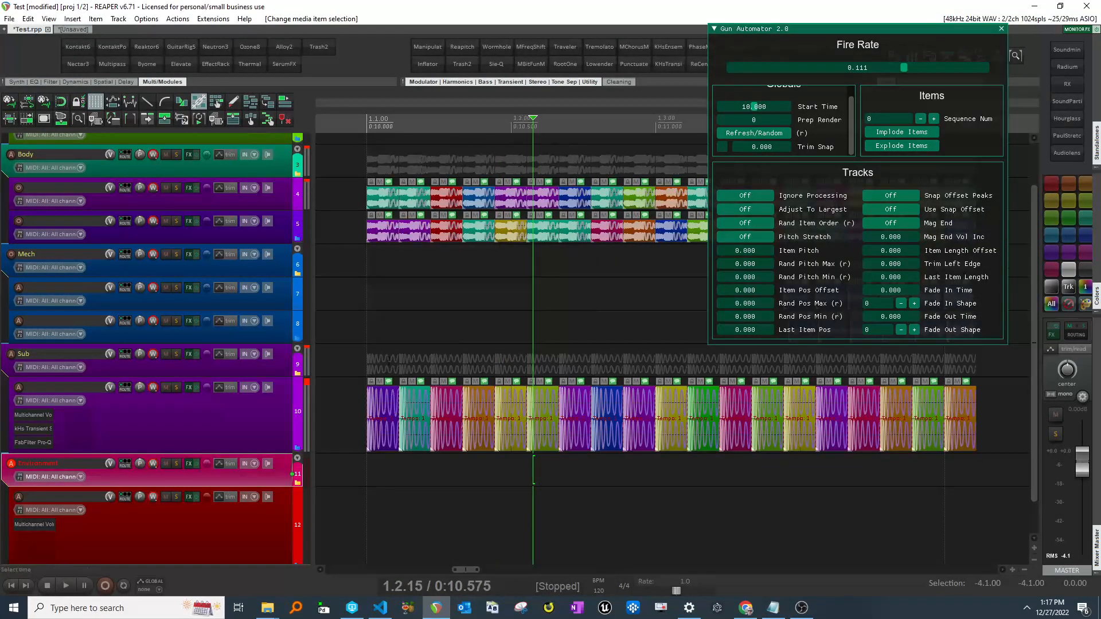
click(388, 437)
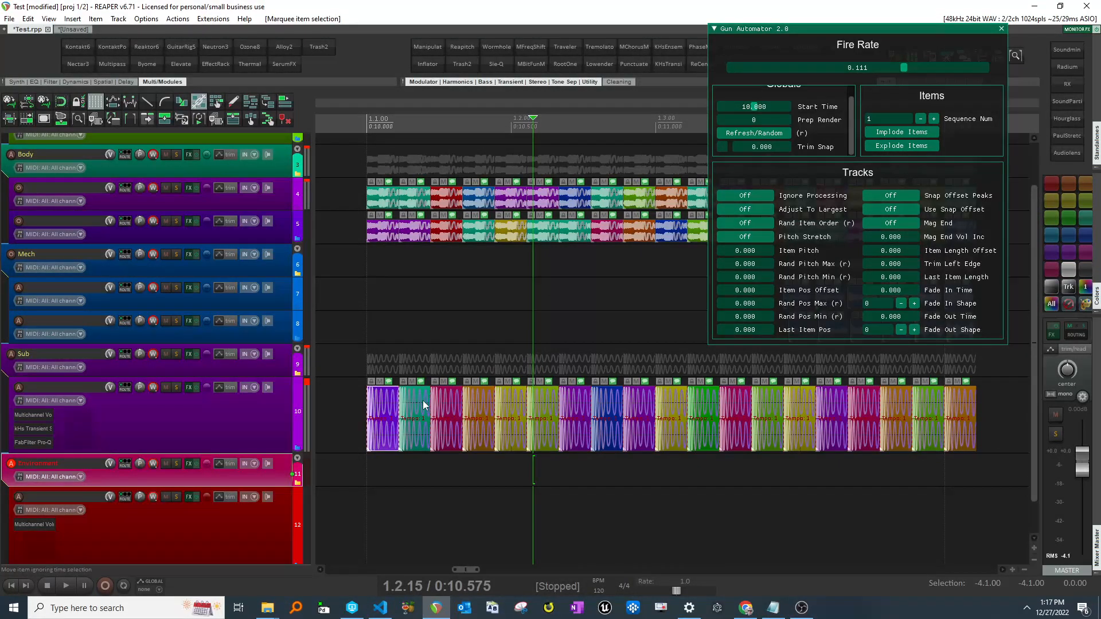
click(413, 347)
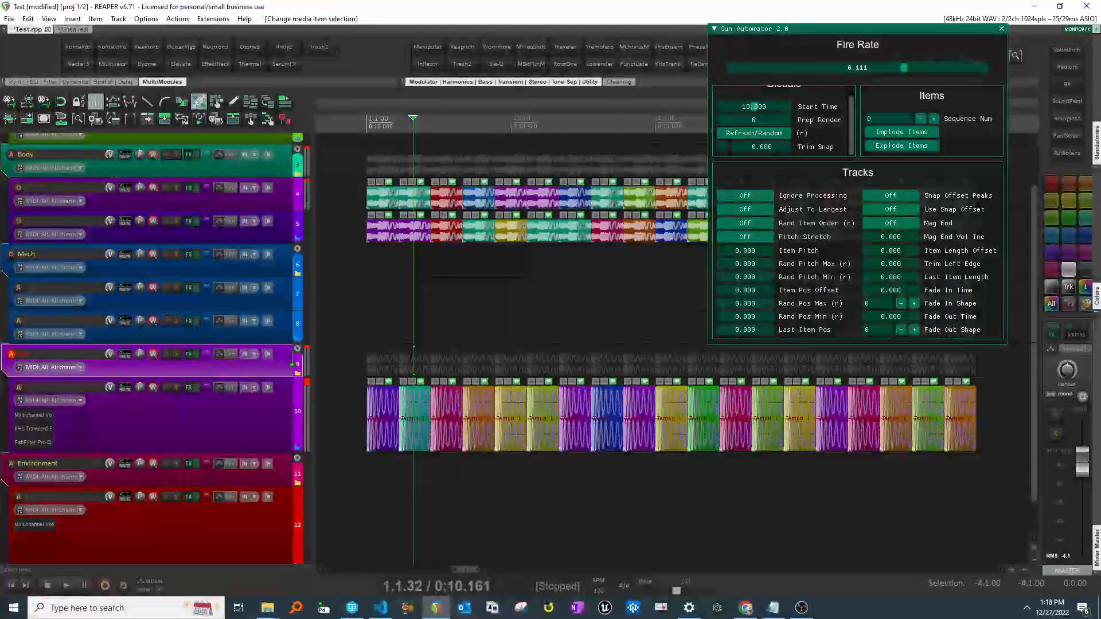
drag(282, 453, 288, 474)
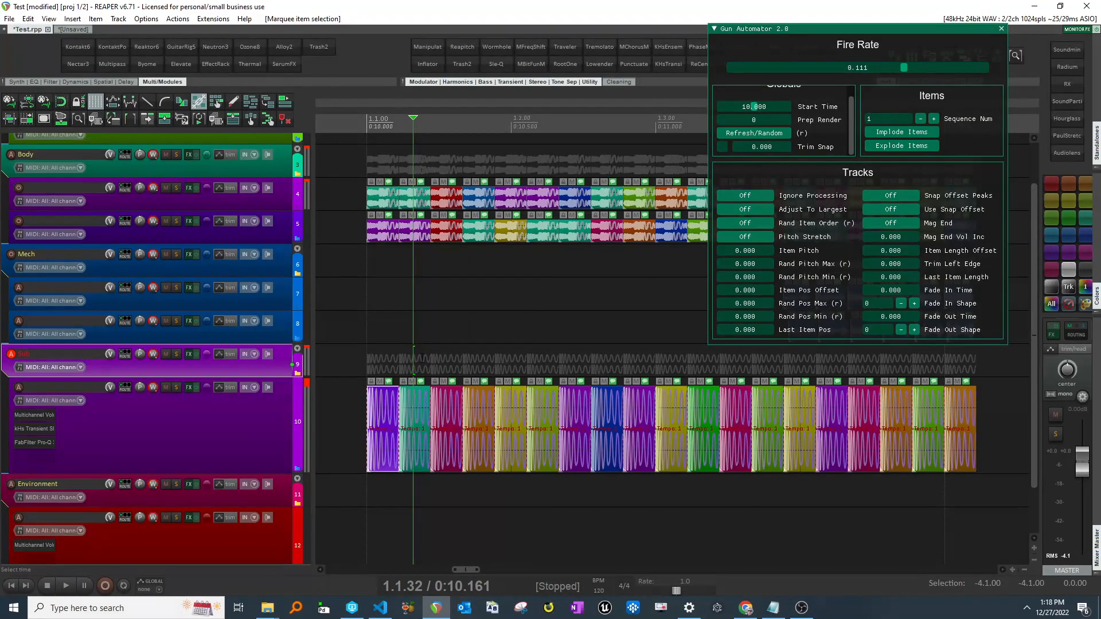
- Select the first several Sub items, set Sequence Num to 1 and implode them into a stack
click(423, 375)
drag(375, 373, 494, 463)
click(935, 119)
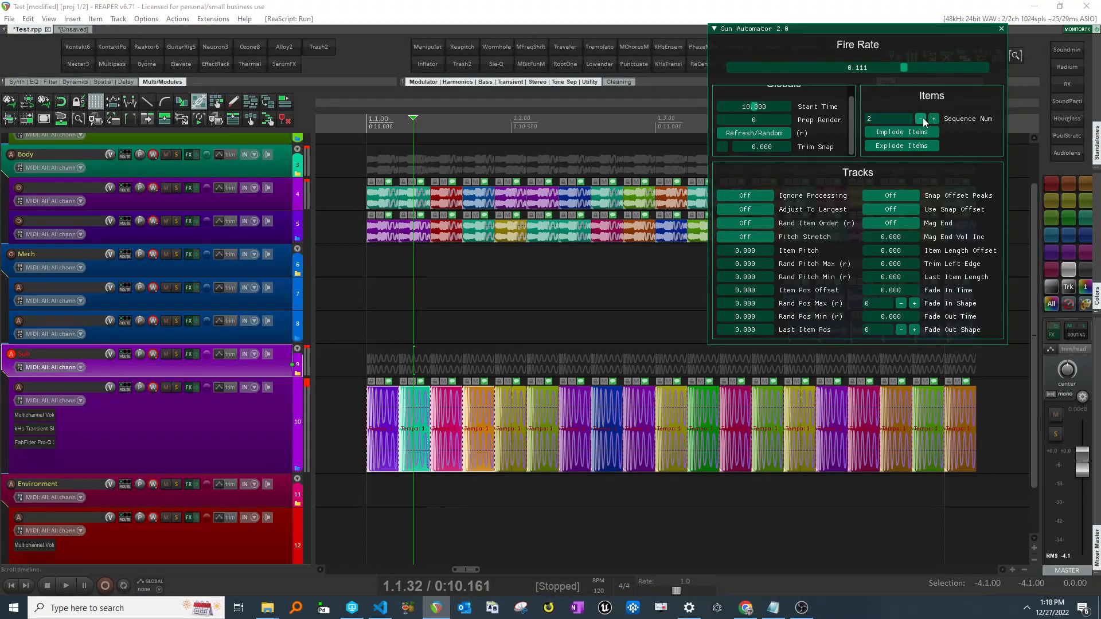
click(921, 119)
drag(377, 367, 487, 442)
click(872, 134)
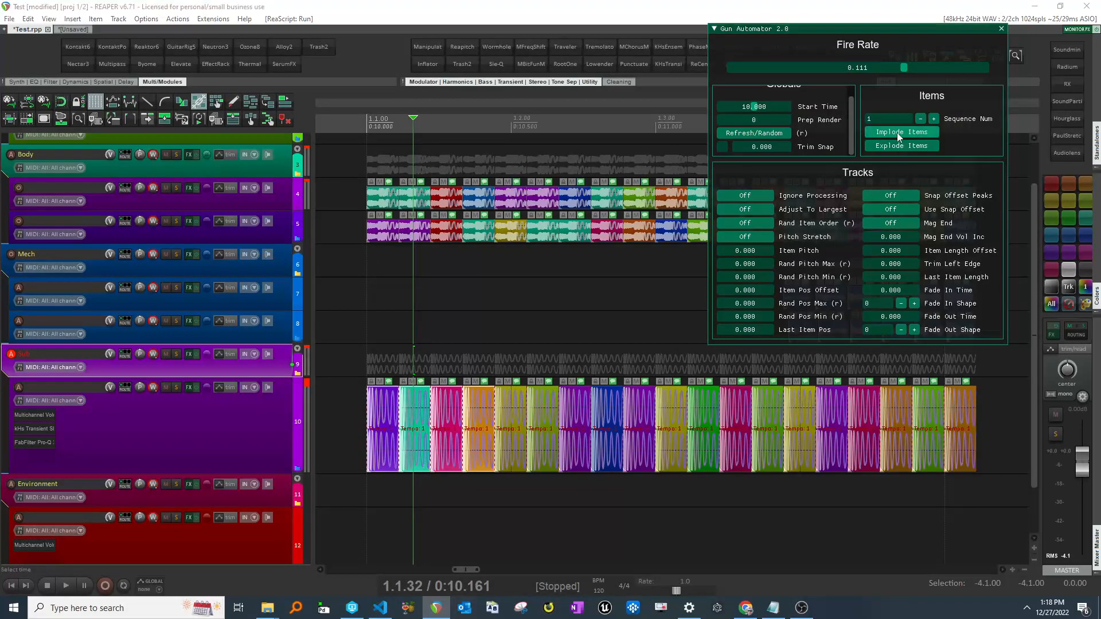
- Examine the imploded Sub items and the Mech track's settings along the timeline
click(386, 425)
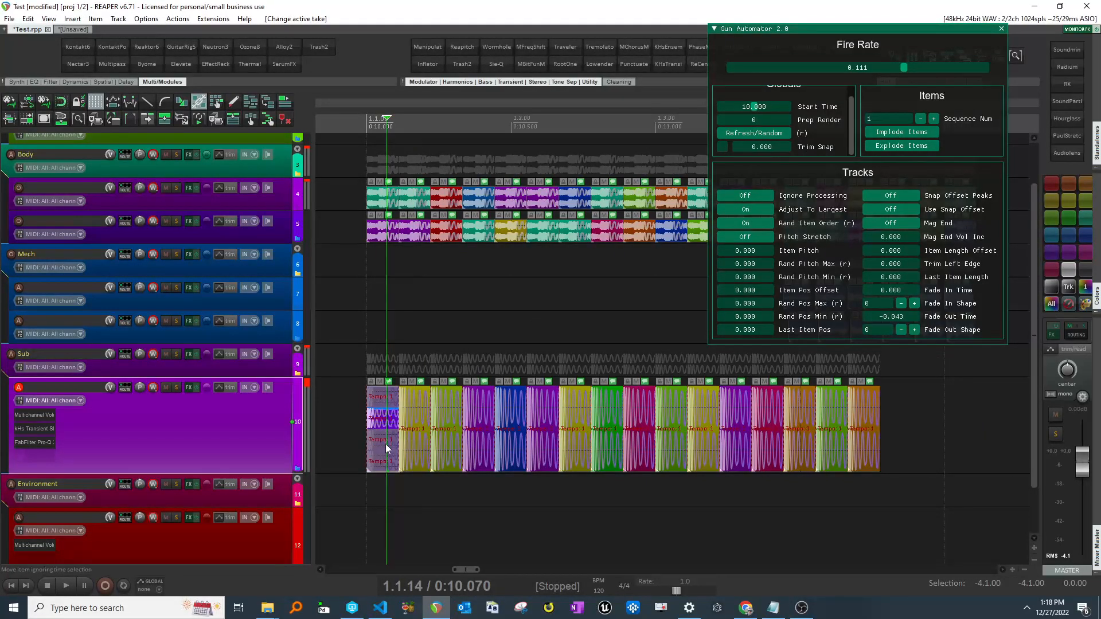
click(390, 399)
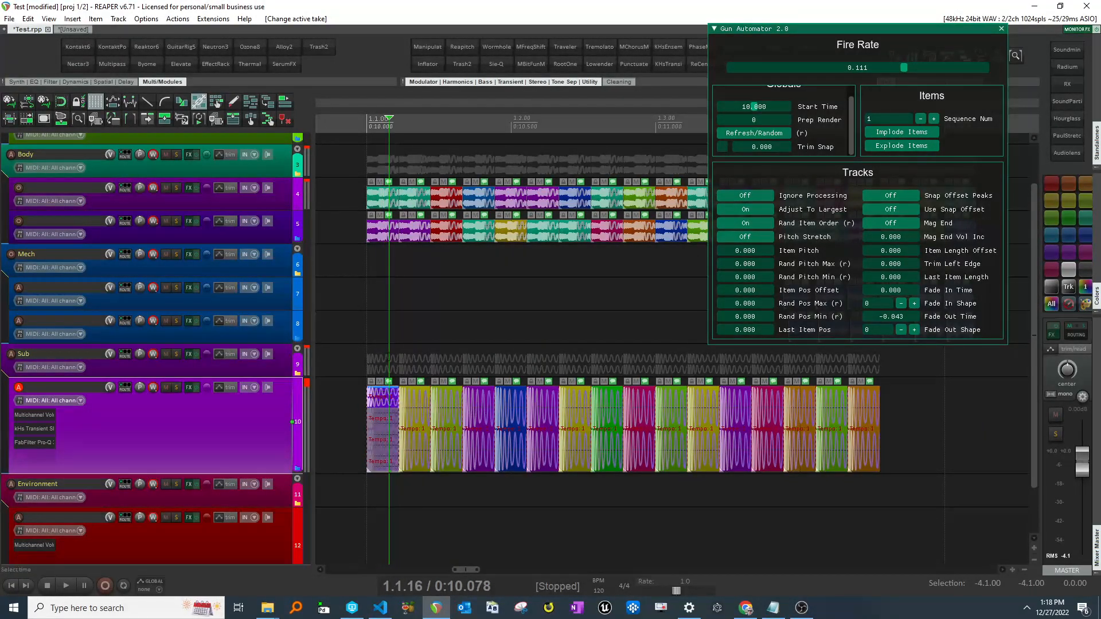
click(405, 368)
scroll(404, 369, up, 4)
scroll(496, 371, right, 3)
click(469, 328)
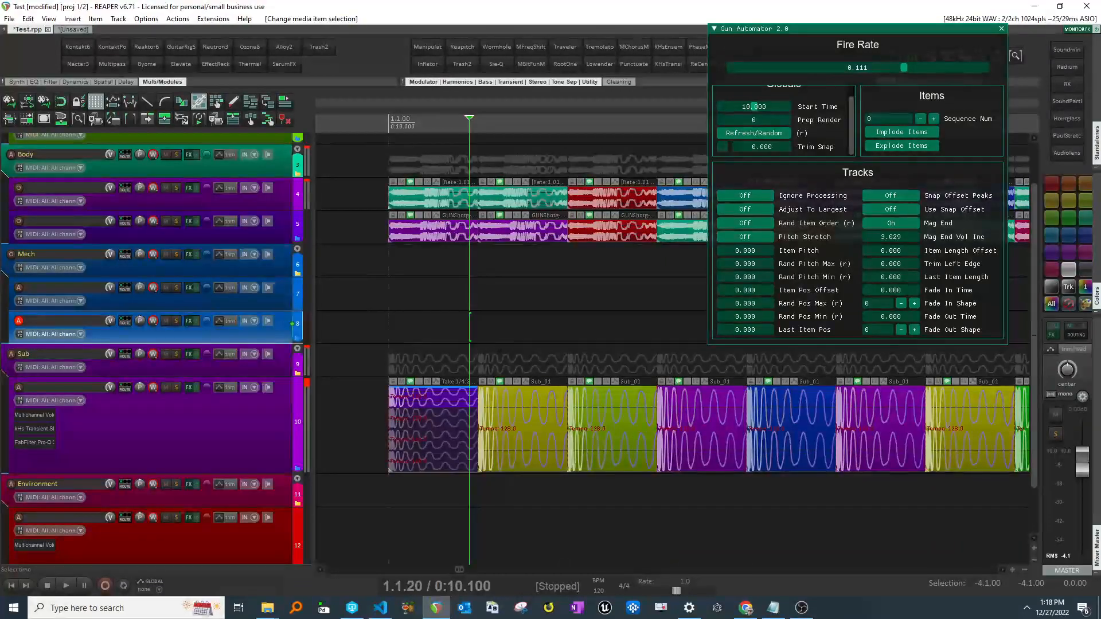
scroll(469, 338, down, 3)
scroll(459, 360, right, 4)
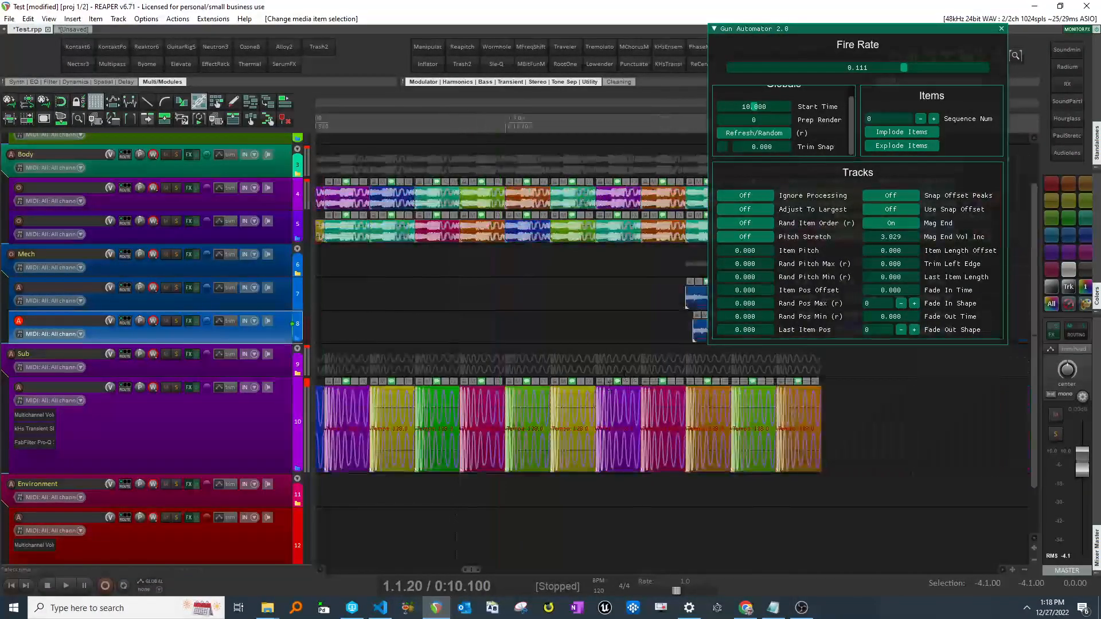
scroll(755, 423, down, 2)
scroll(756, 423, right, 1)
scroll(590, 433, right, 3)
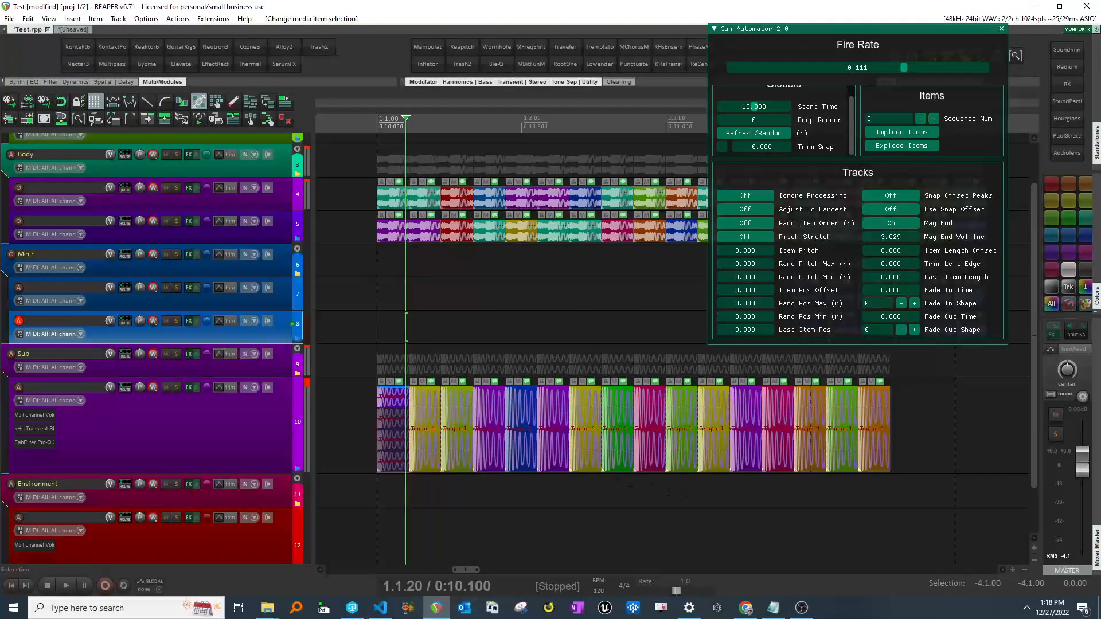
- Lower the Sequence Num of selected Sub items and implode them, then undo the implode
drag(554, 435, 519, 454)
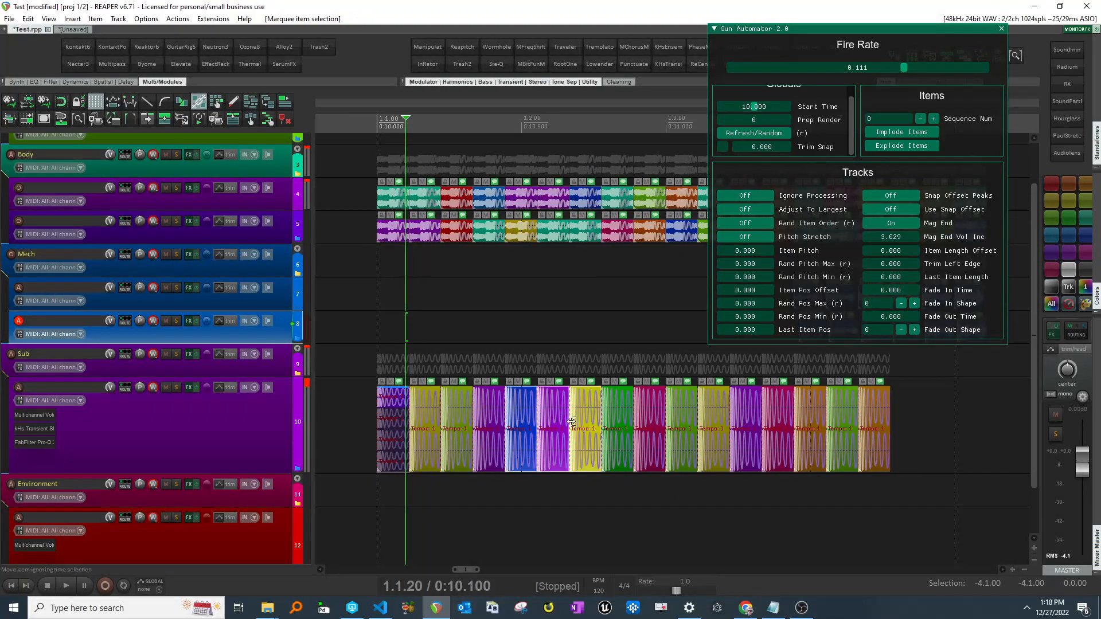
click(920, 119)
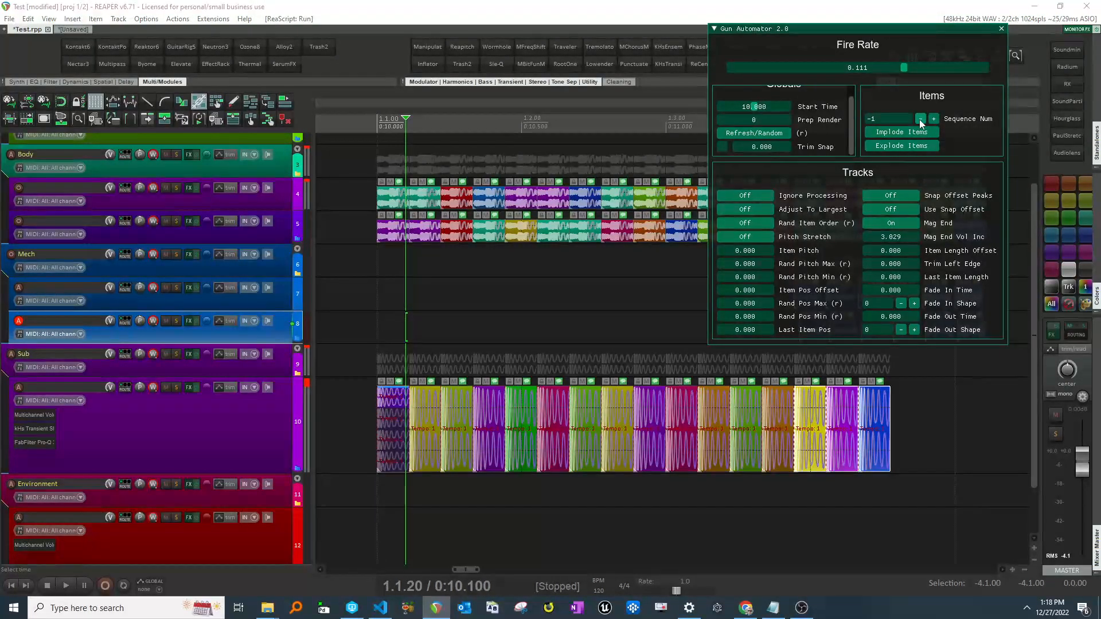
click(920, 119)
click(912, 133)
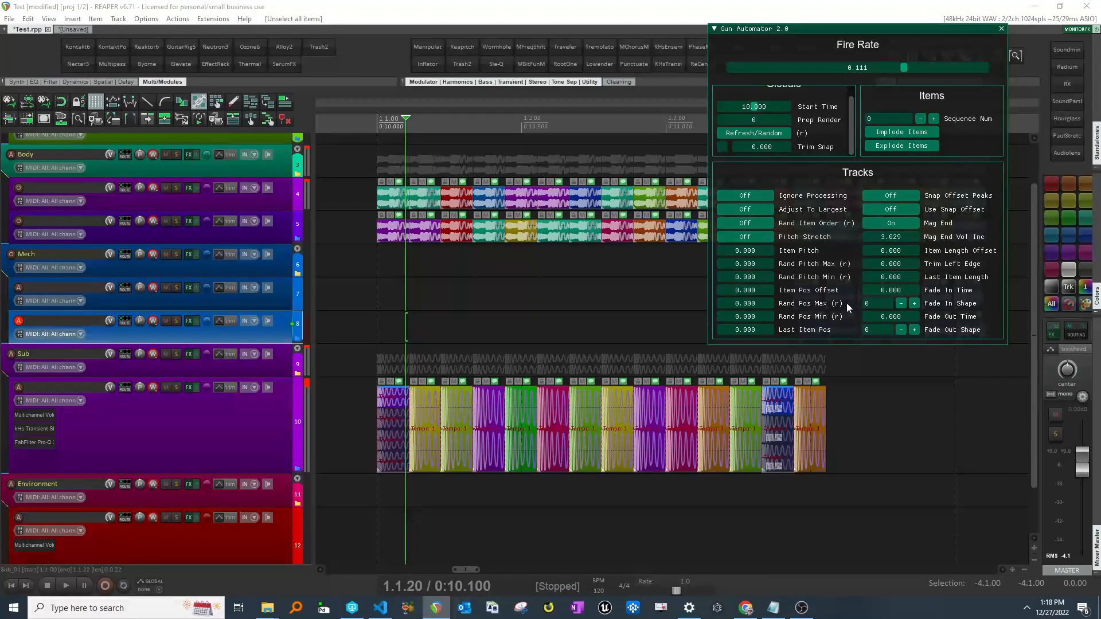
key(ctrl+z)
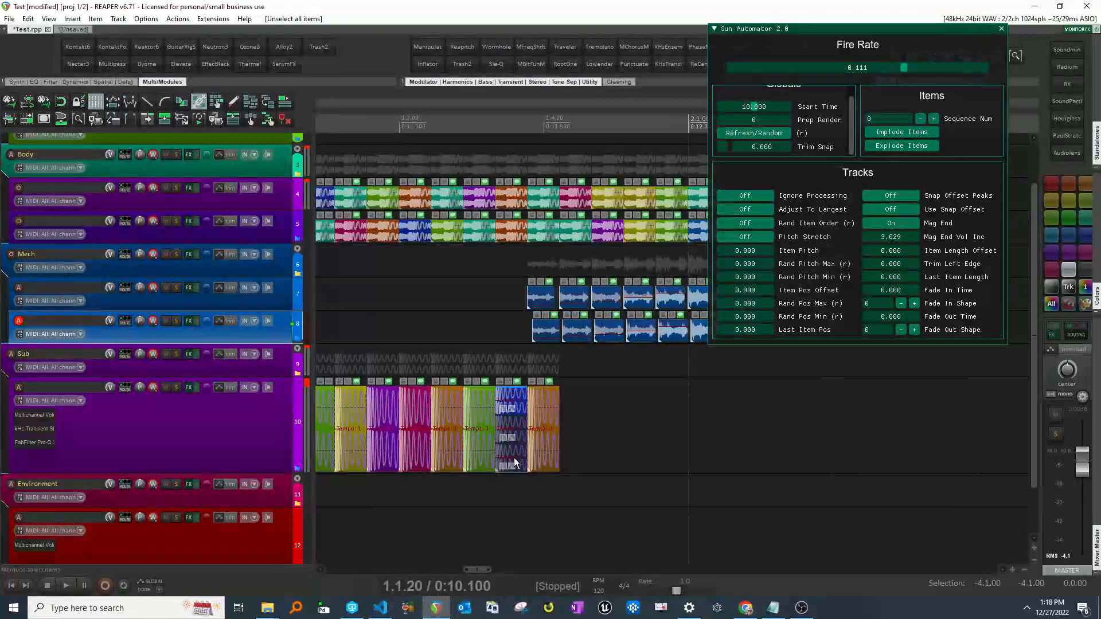
- Select the remaining Sub items and implode them into a stack
click(543, 449)
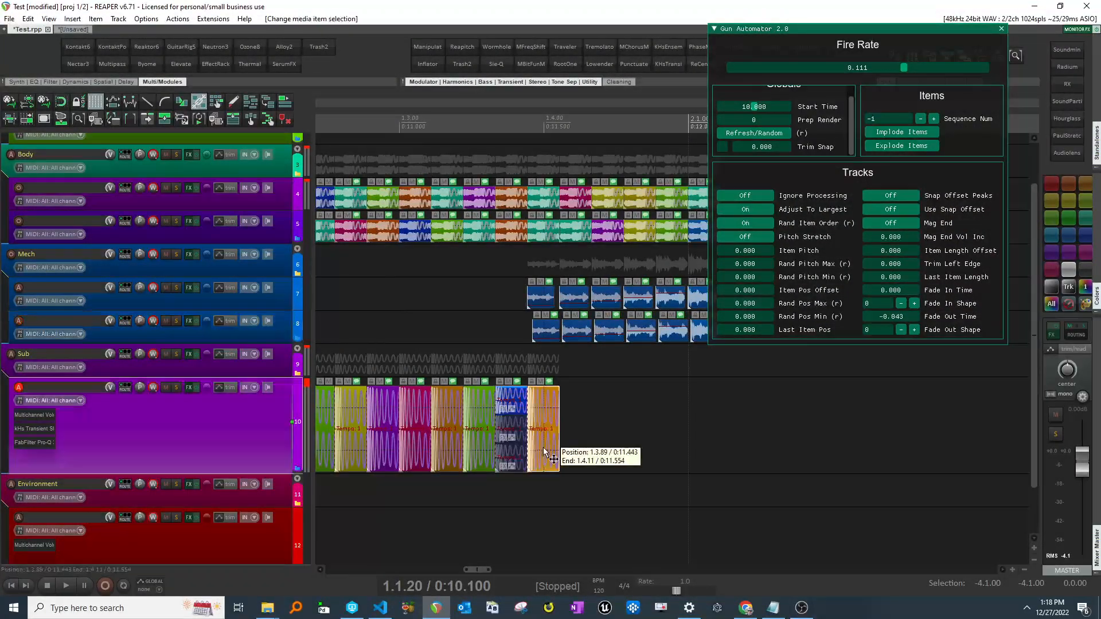
drag(468, 374, 383, 446)
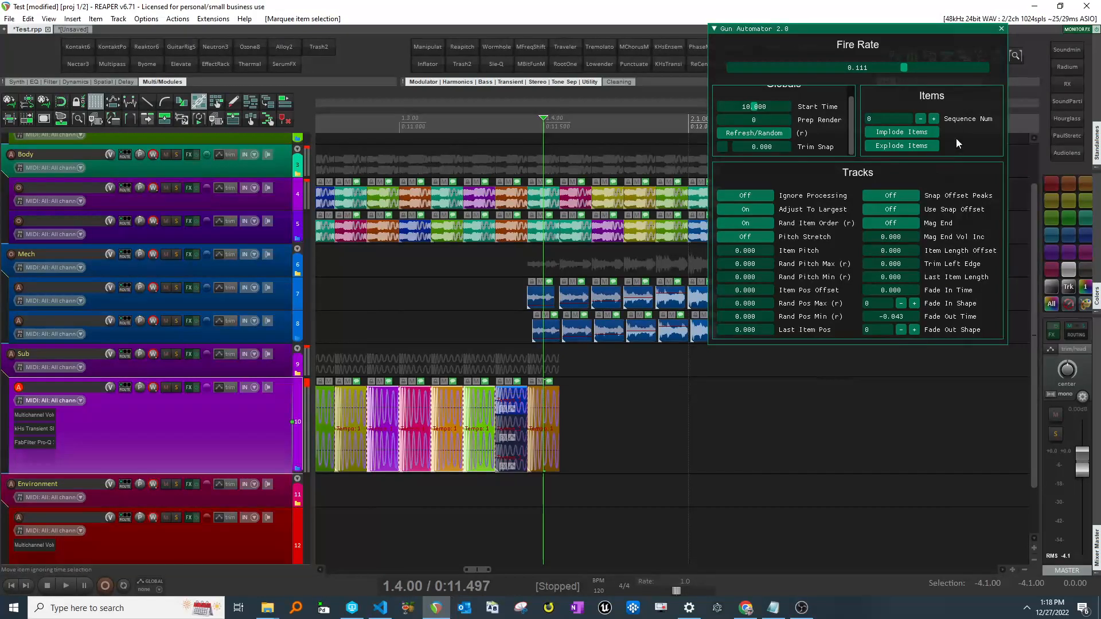
click(900, 129)
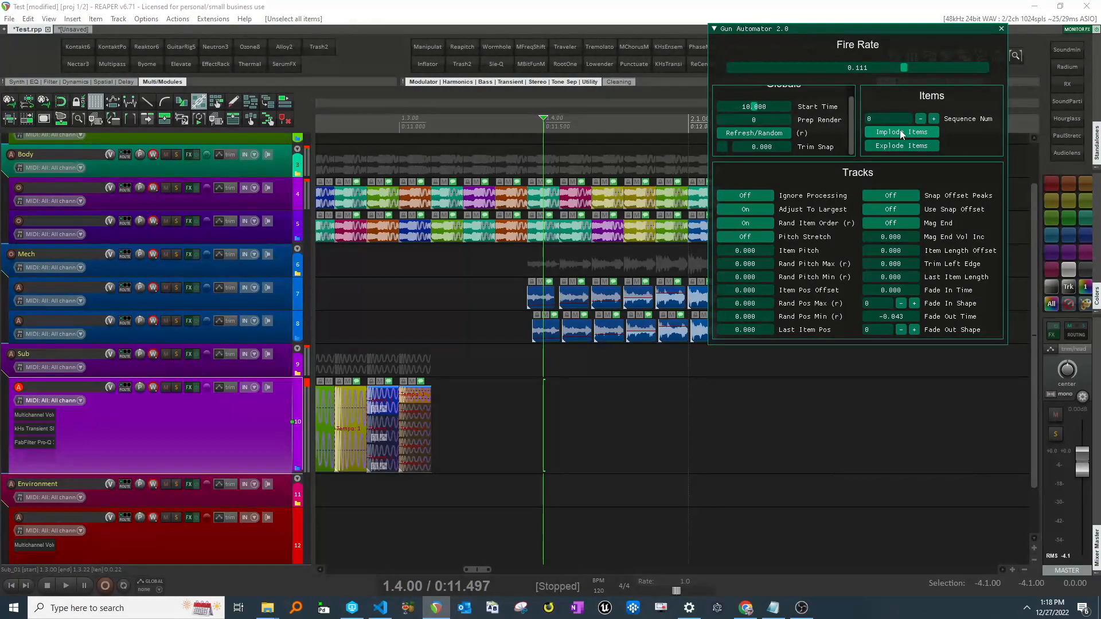
- Refresh and re-randomize the gun sequence several times with Refresh/Random
click(413, 361)
scroll(414, 367, up, 1)
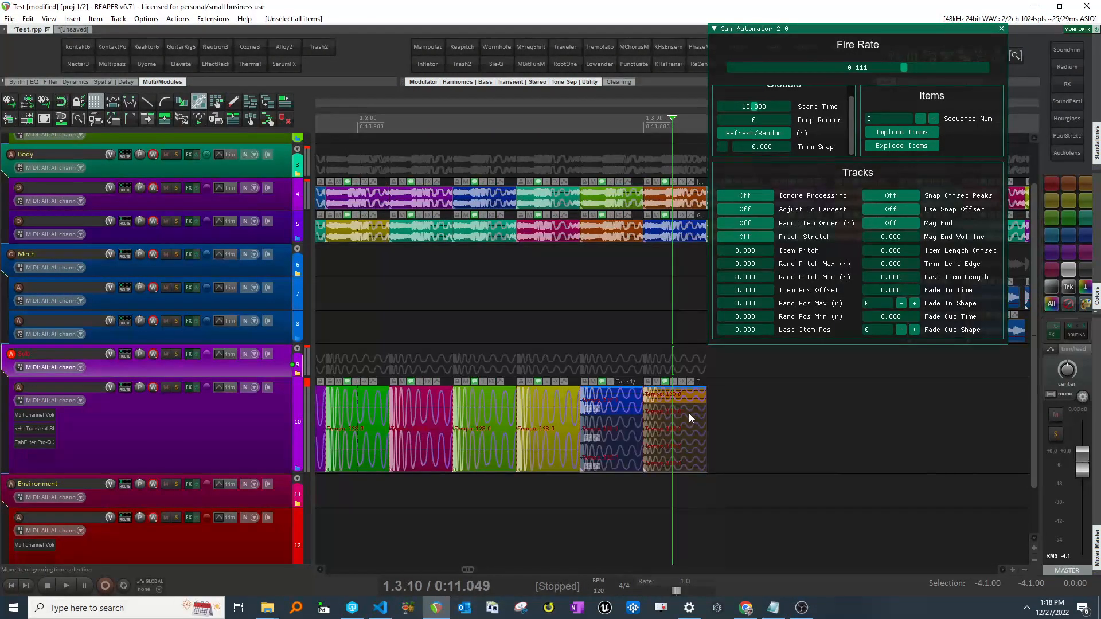
scroll(689, 413, down, 1)
click(276, 427)
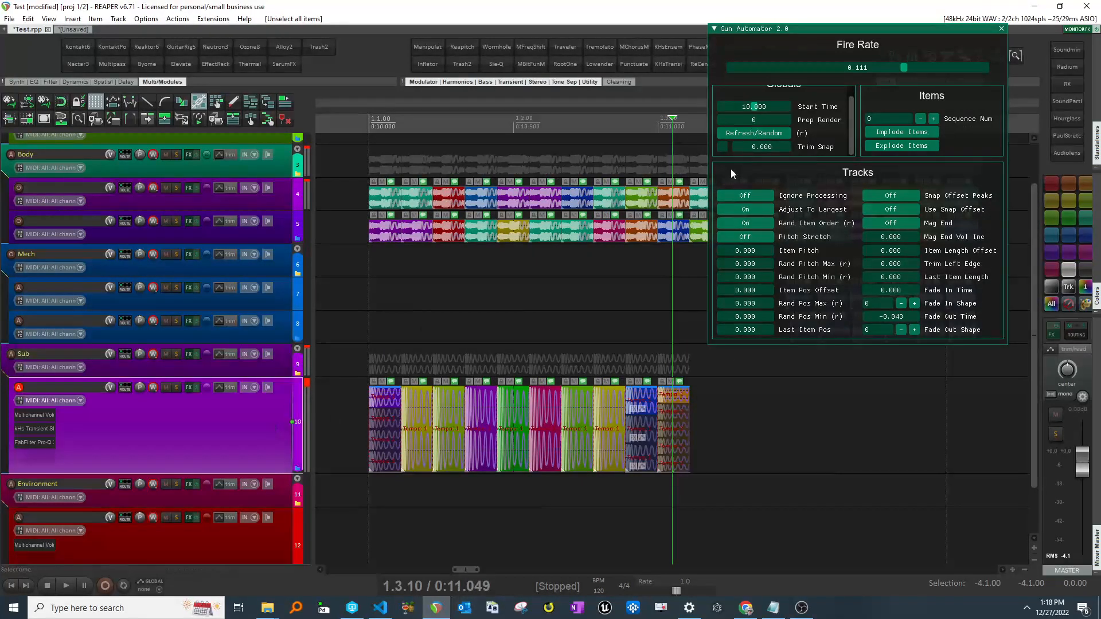
click(762, 136)
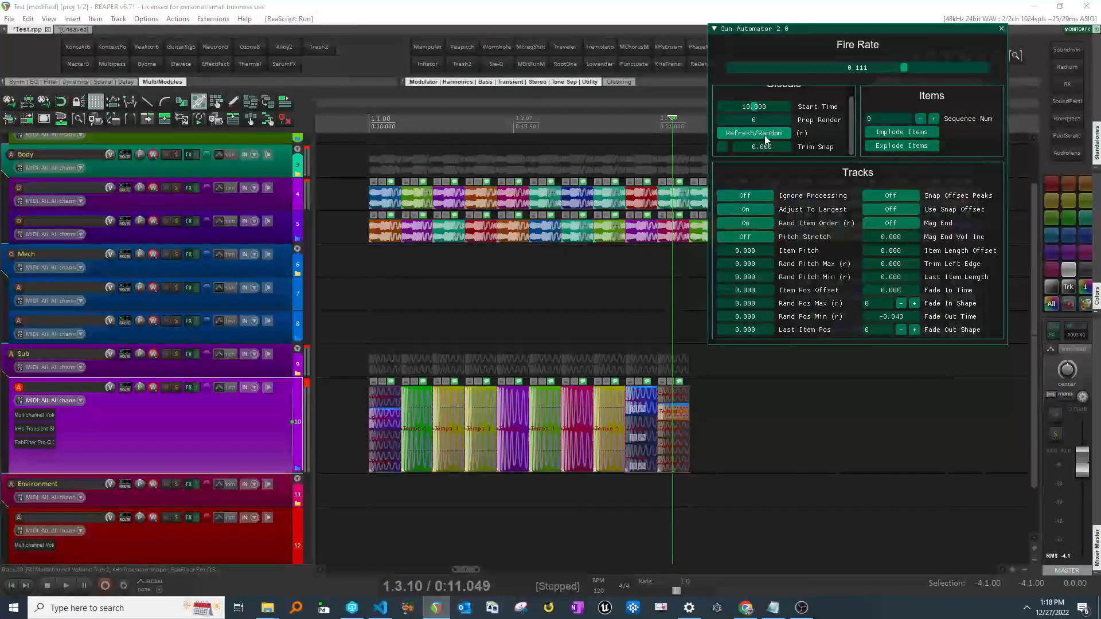
click(764, 136)
click(764, 135)
click(764, 136)
click(763, 136)
click(764, 136)
click(764, 136)
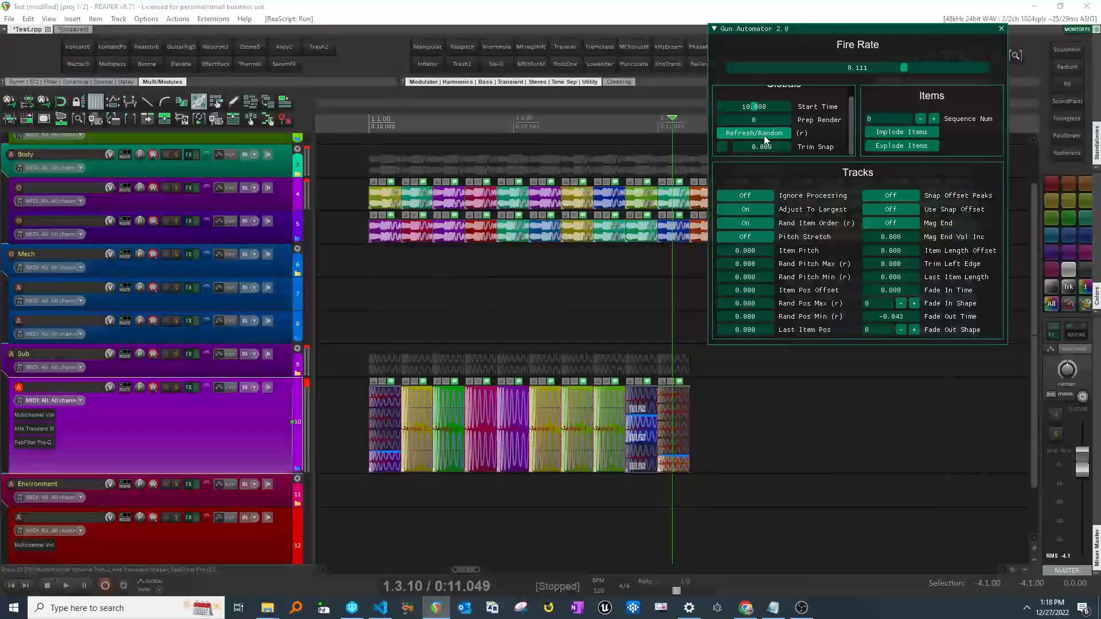
click(764, 136)
click(764, 136)
click(763, 136)
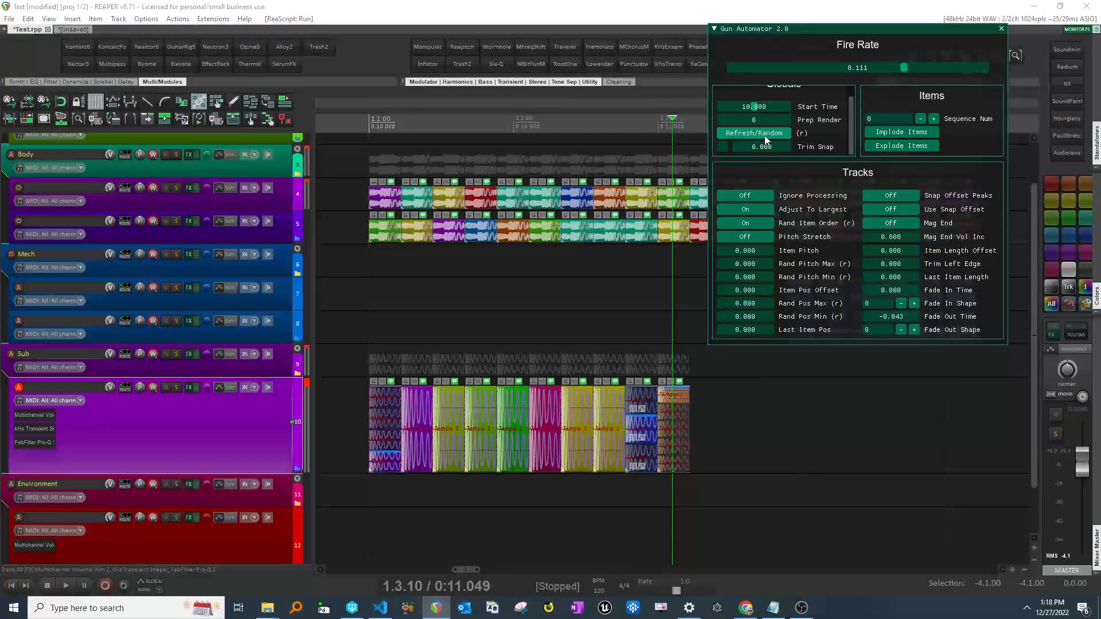
- Explode the stacked Sub items back out along the timeline
click(887, 146)
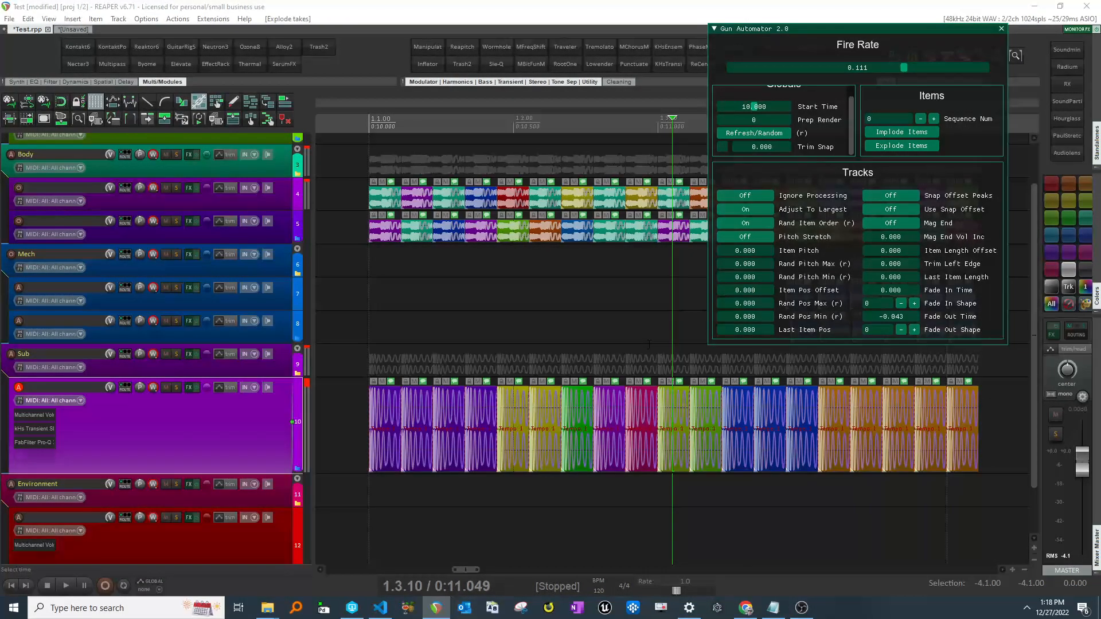
scroll(652, 343, down, 3)
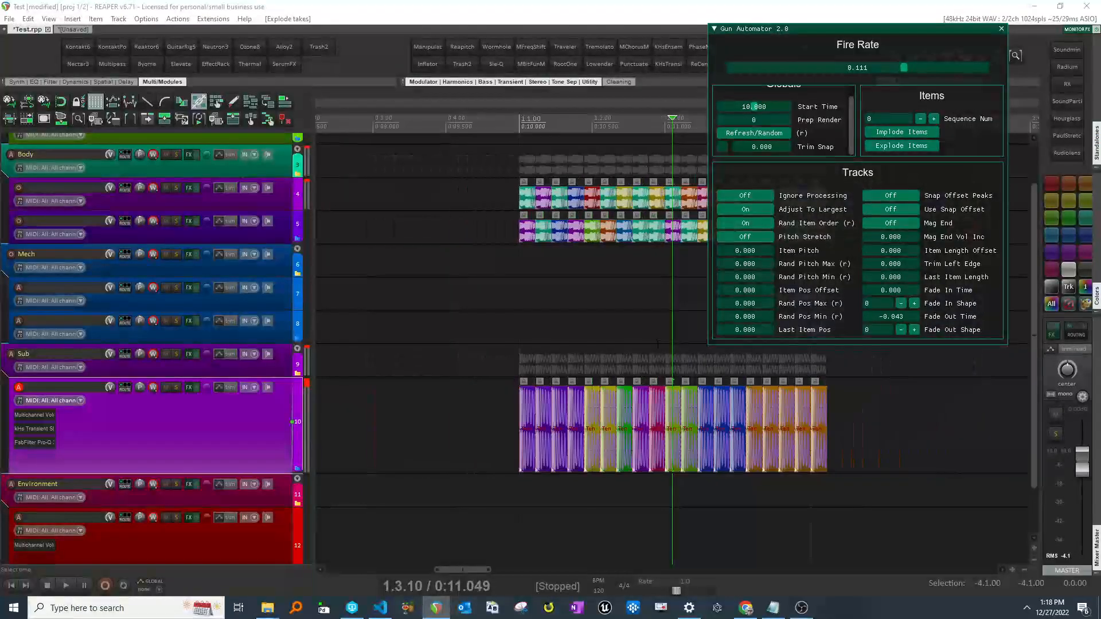
scroll(657, 343, right, 3)
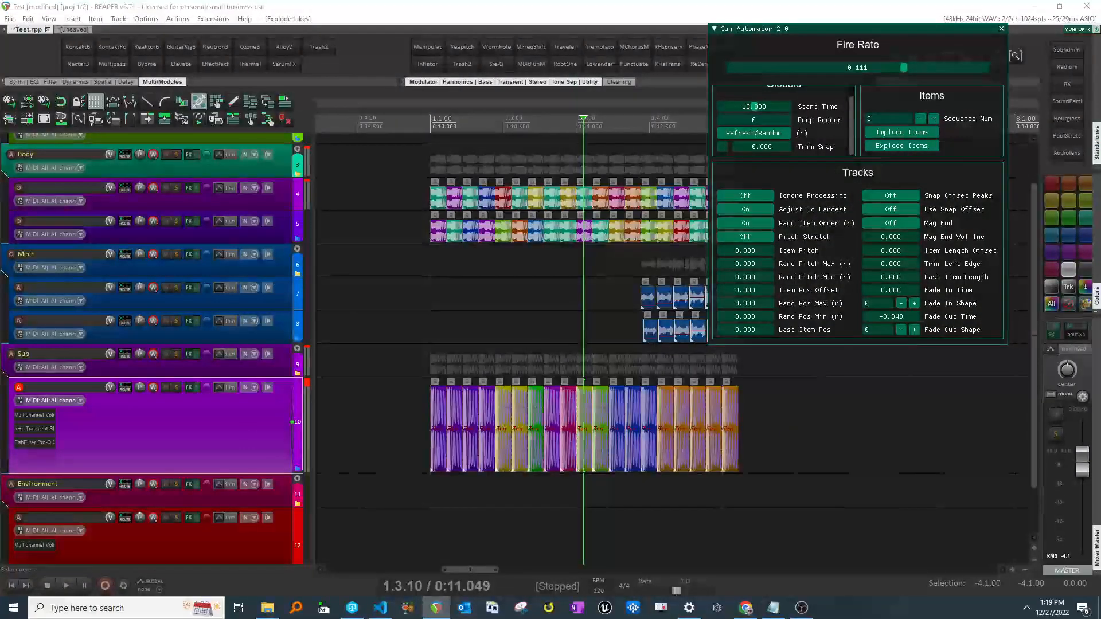
- Apply Prep Render to spread the sequence's items apart for rendering
key(grave)
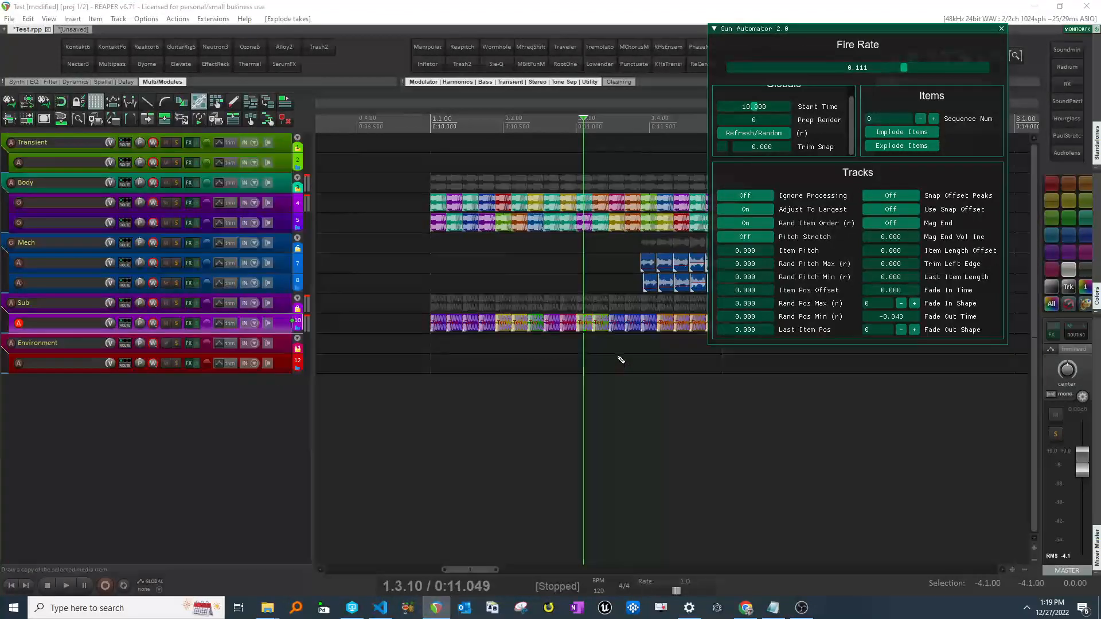
key(grave)
scroll(282, 277, up, 2)
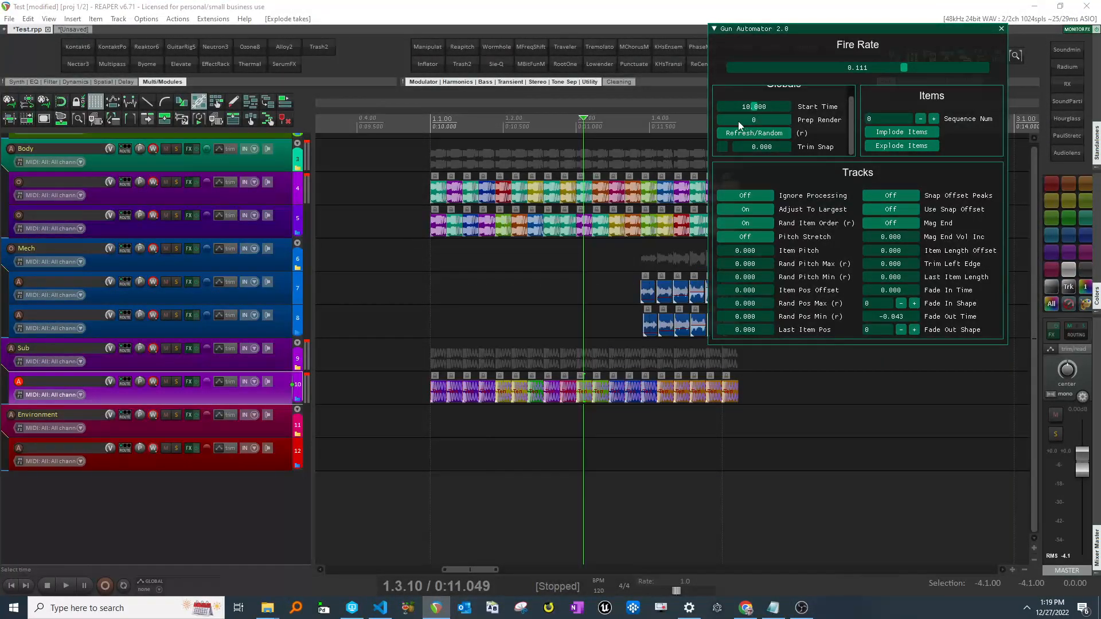
scroll(590, 289, right, 1)
scroll(580, 265, up, 1)
scroll(205, 319, up, 1)
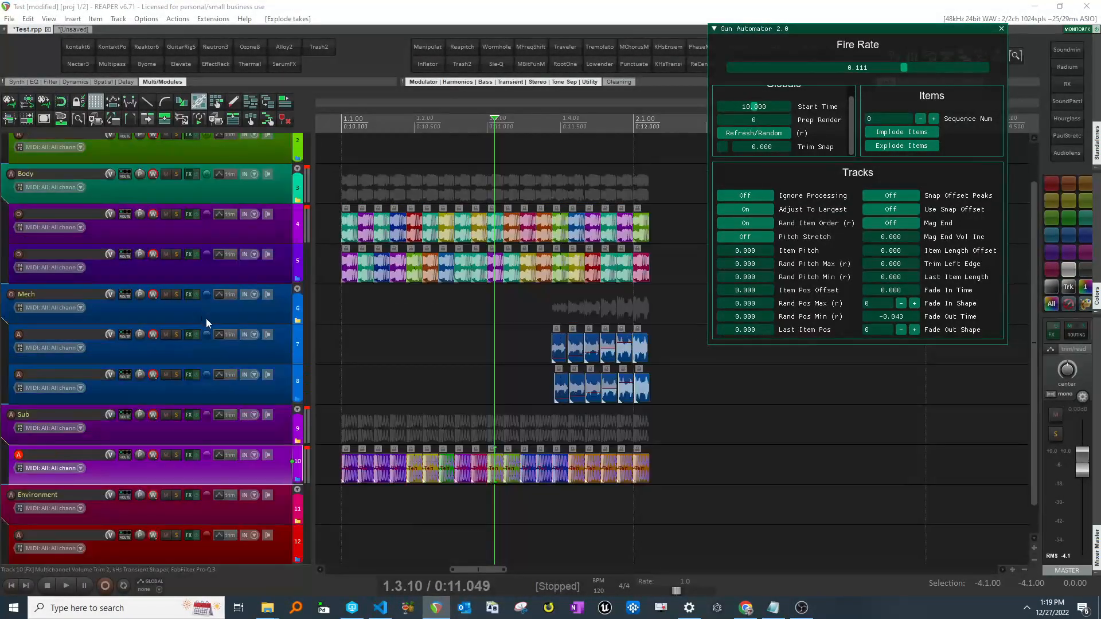
click(757, 118)
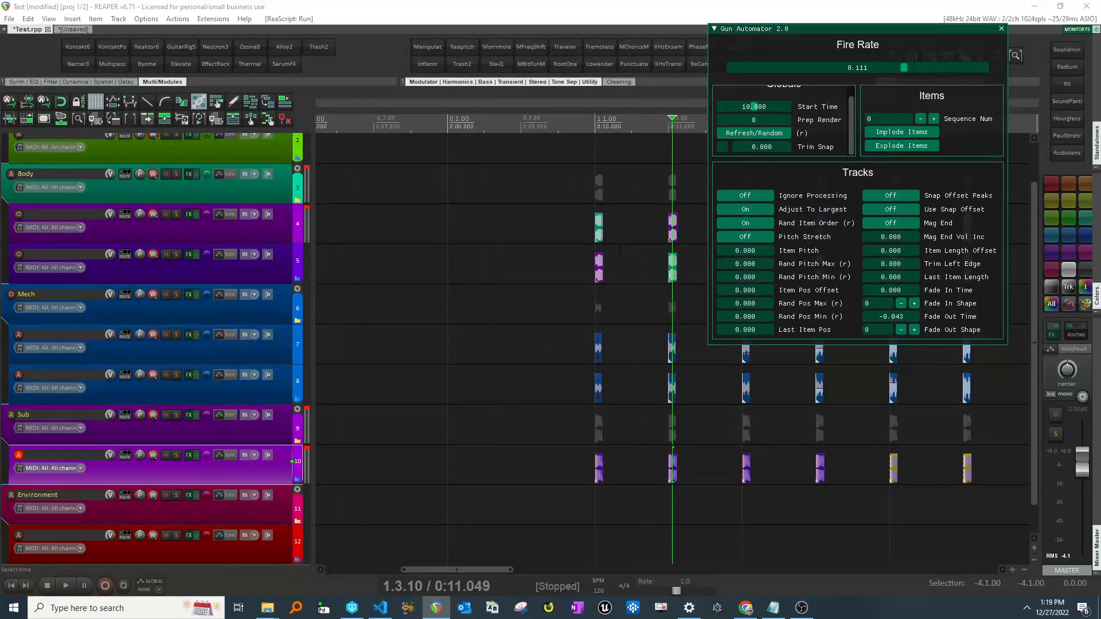
- Set the Prep Render value to 2
scroll(625, 248, right, 2)
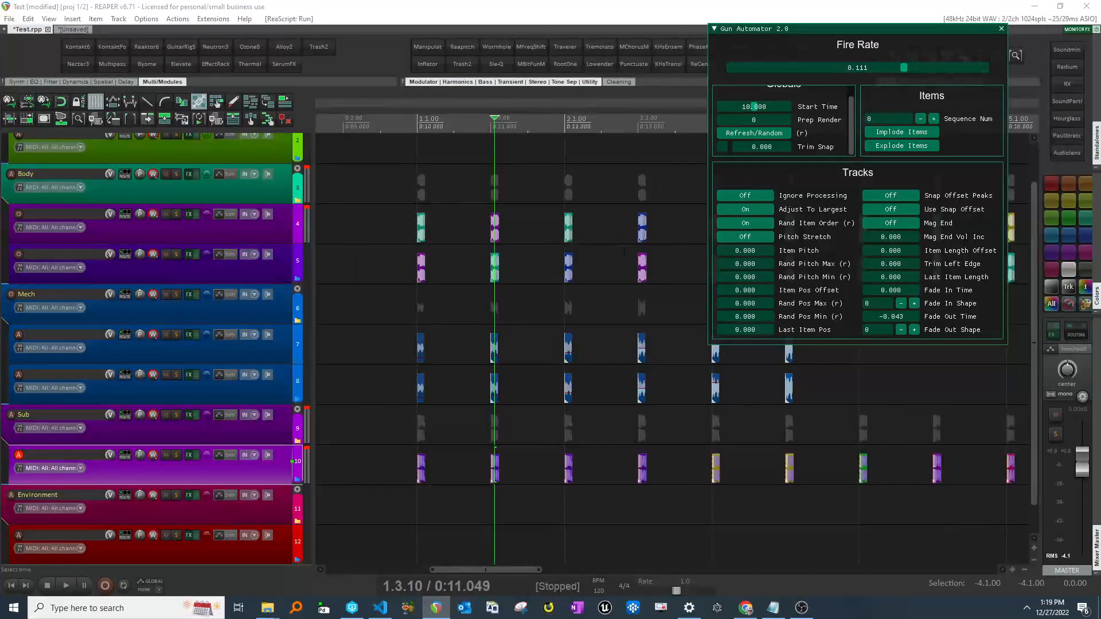
scroll(625, 248, right, 3)
scroll(596, 266, left, 4)
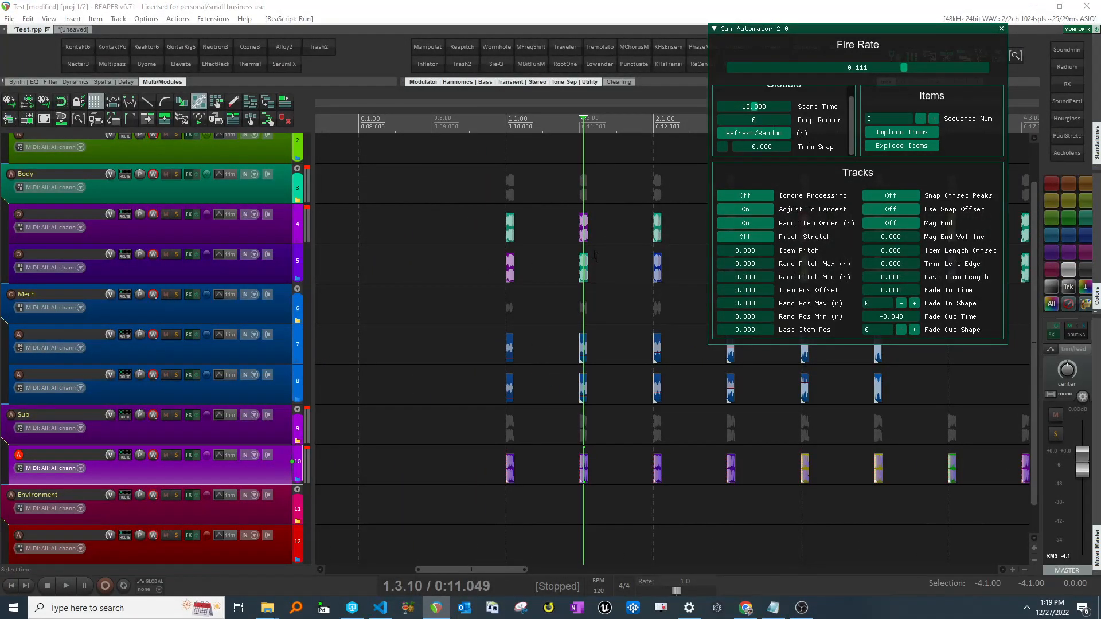
scroll(596, 255, down, 2)
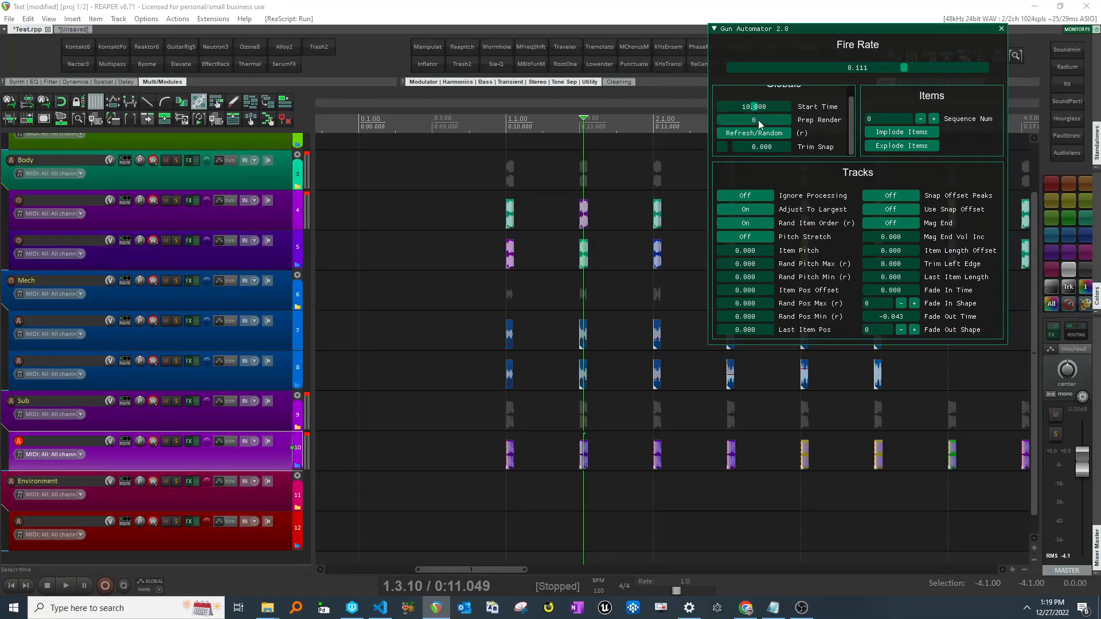
mouse_move(765, 119)
mouse_down()
mouse_move(779, 119)
mouse_move(756, 118)
mouse_move(776, 118)
mouse_up()
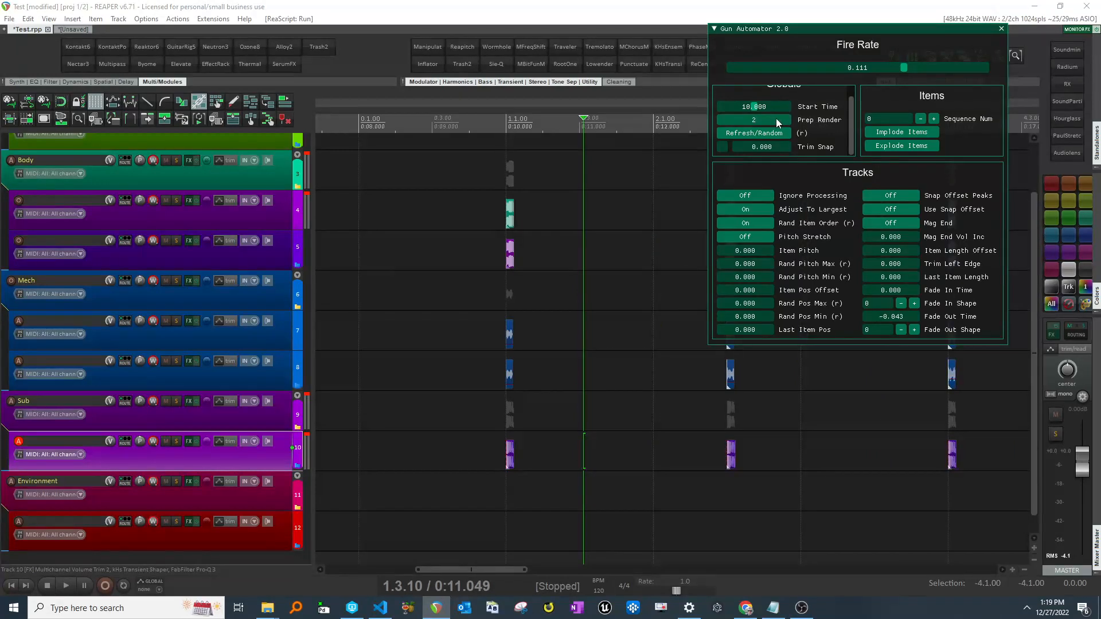